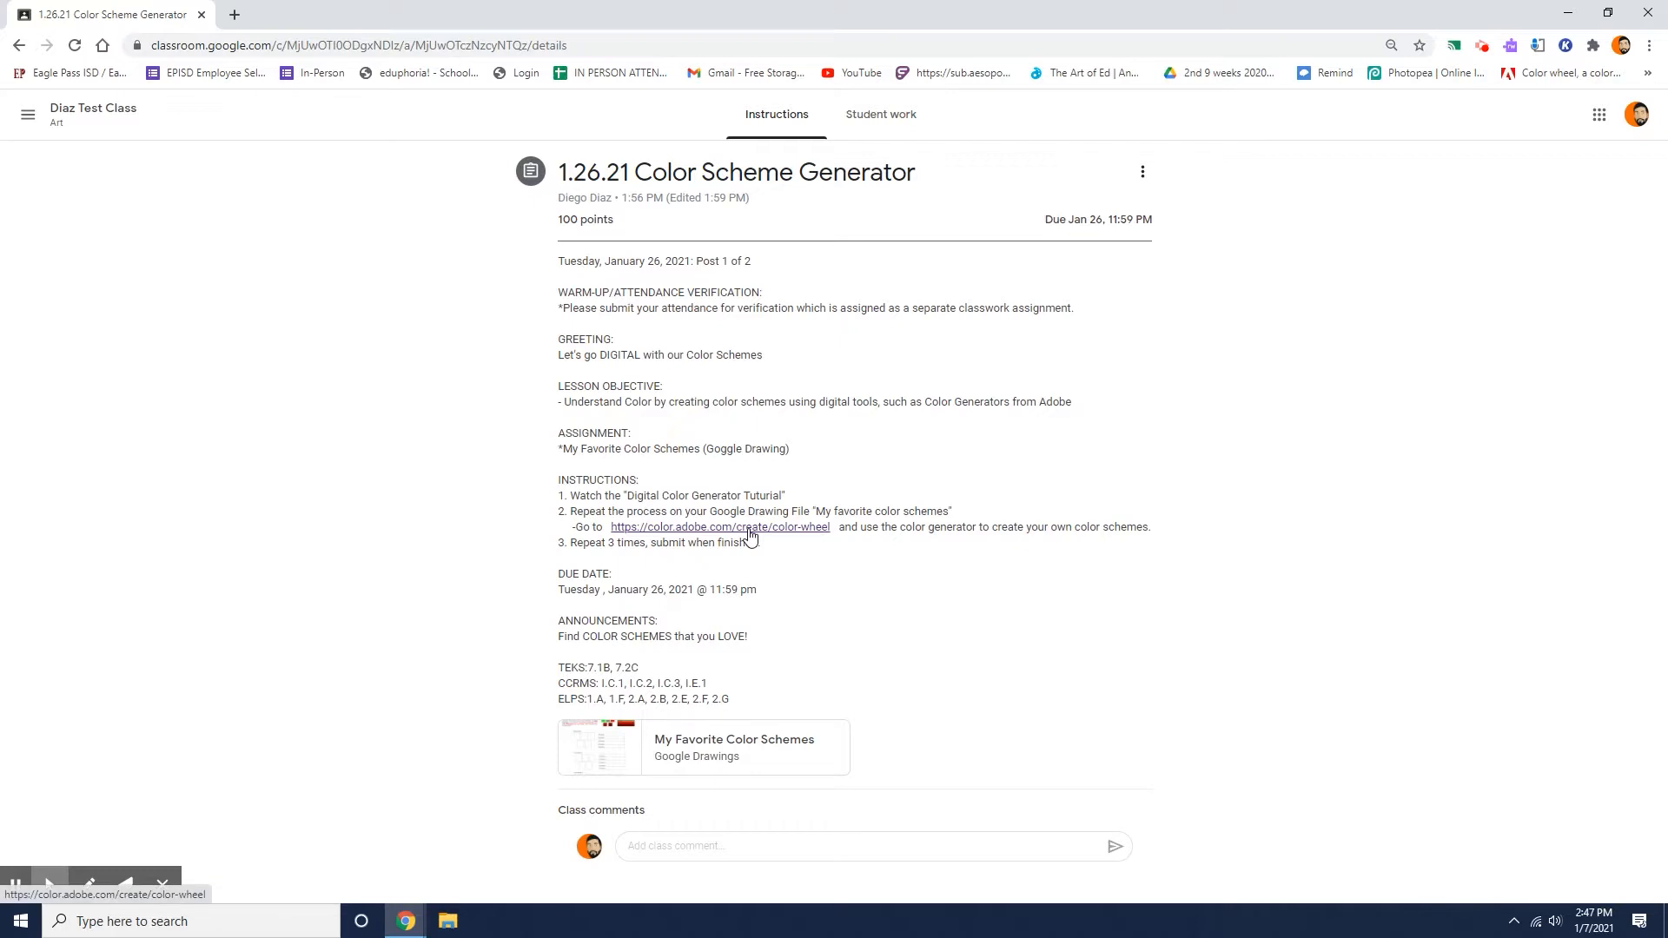
Open the assignment's Adobe Color wheel link and its My Favorite Color Schemes drawing, order the drawing after the wheel, and return to the wheel.
click(751, 532)
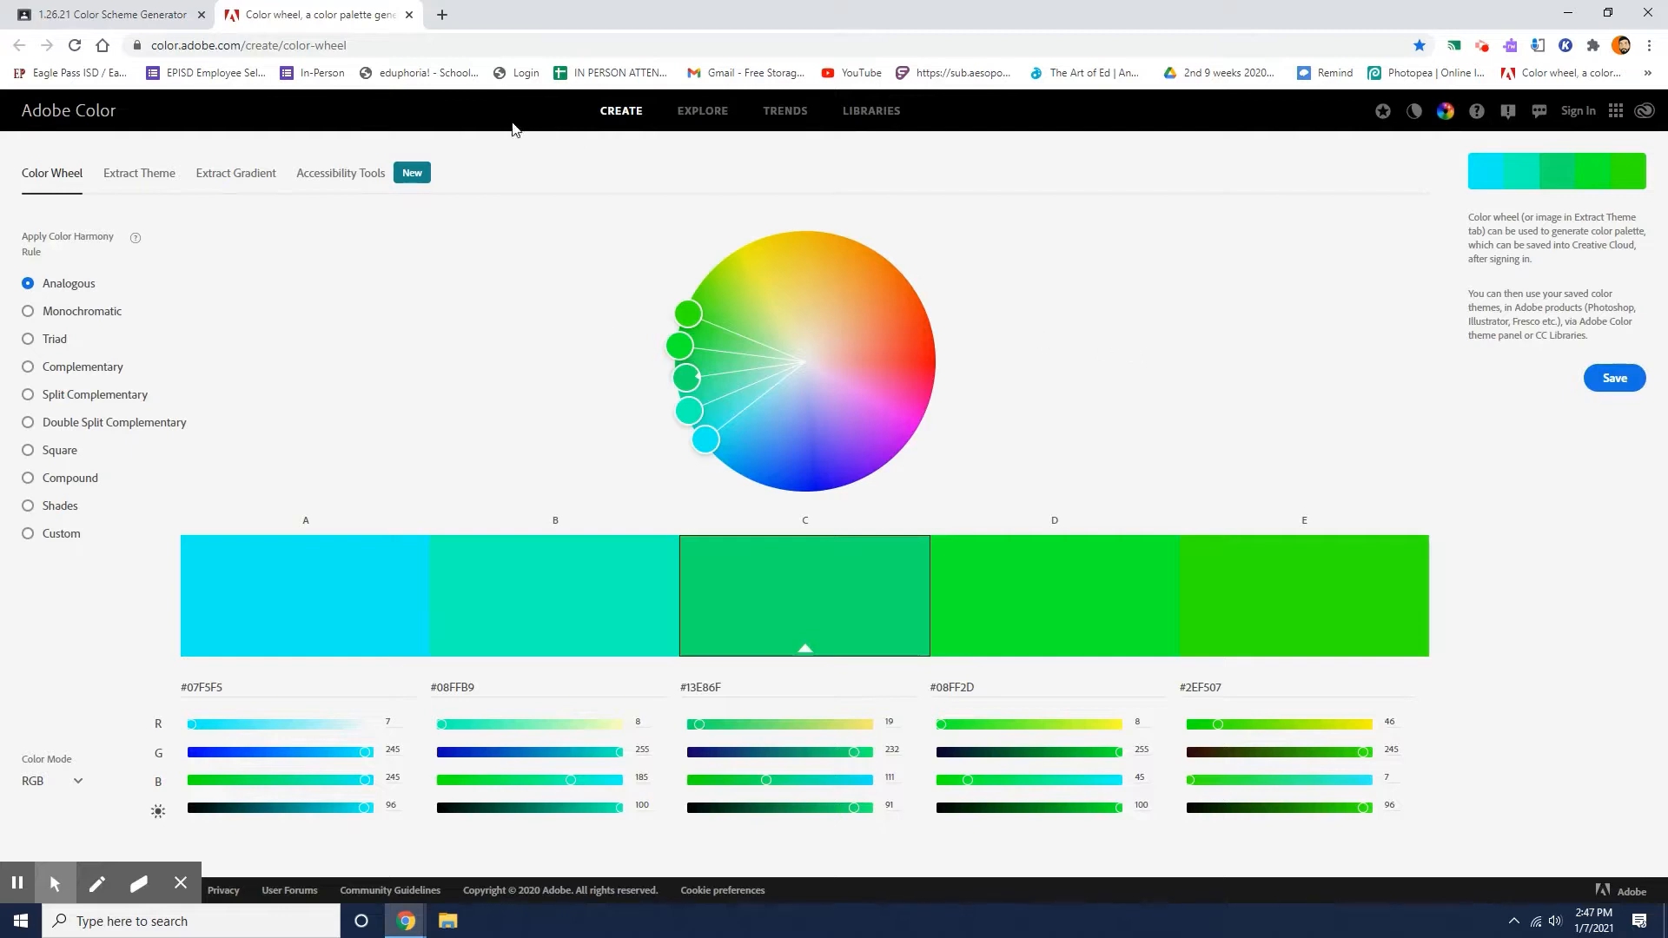
click(158, 9)
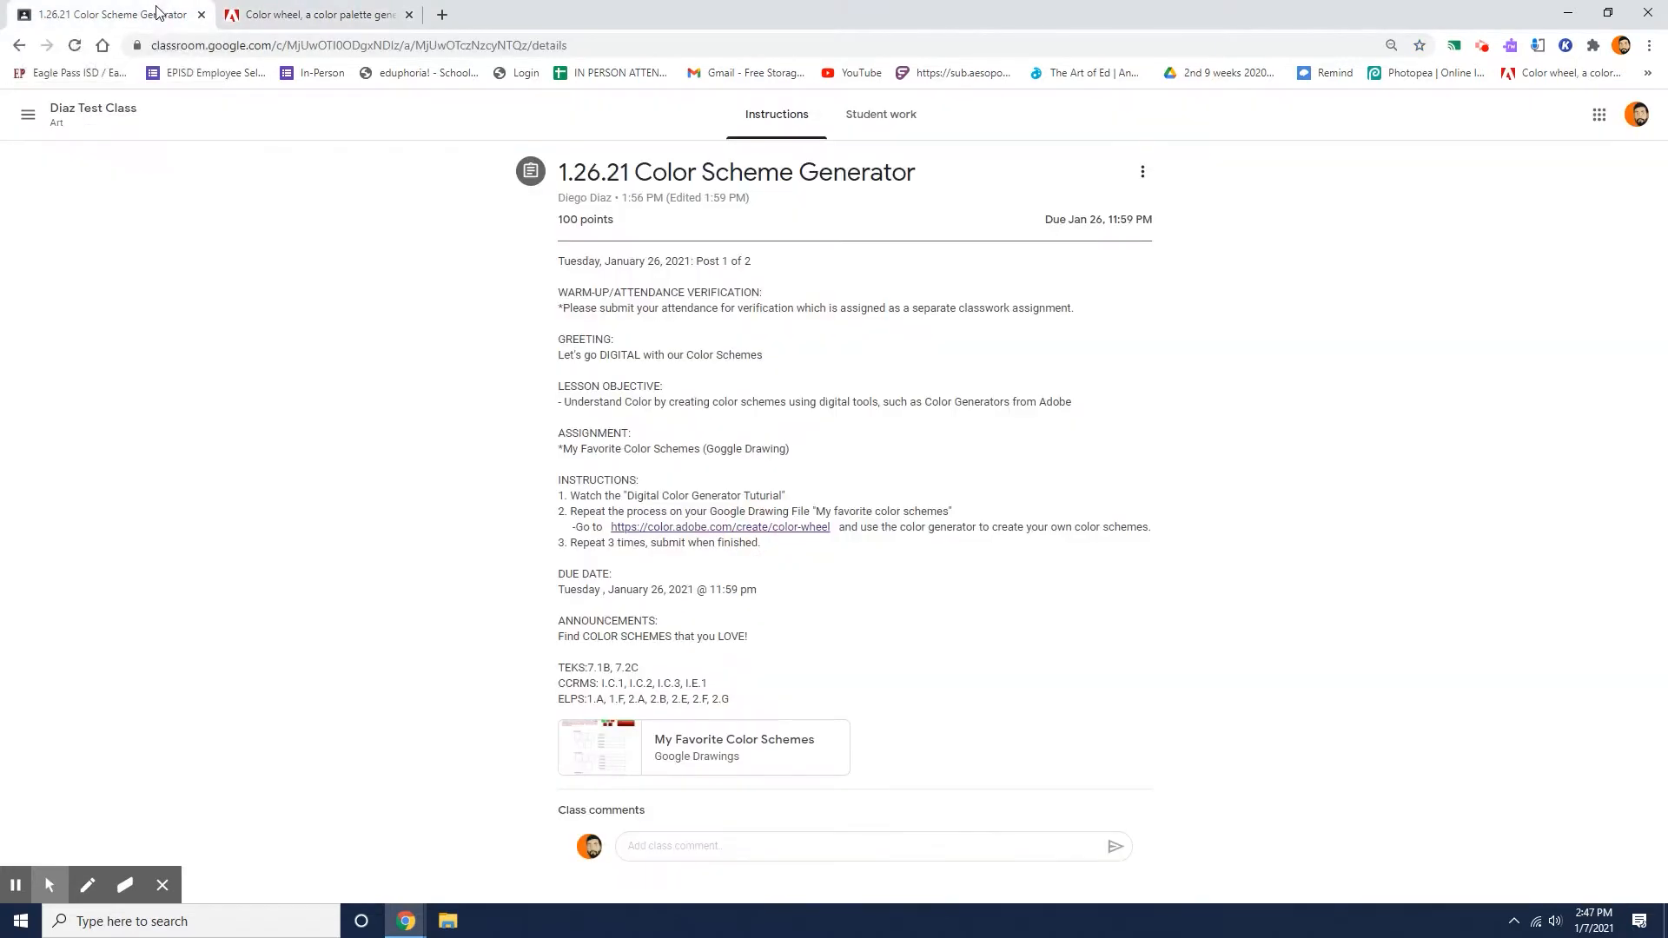
click(637, 756)
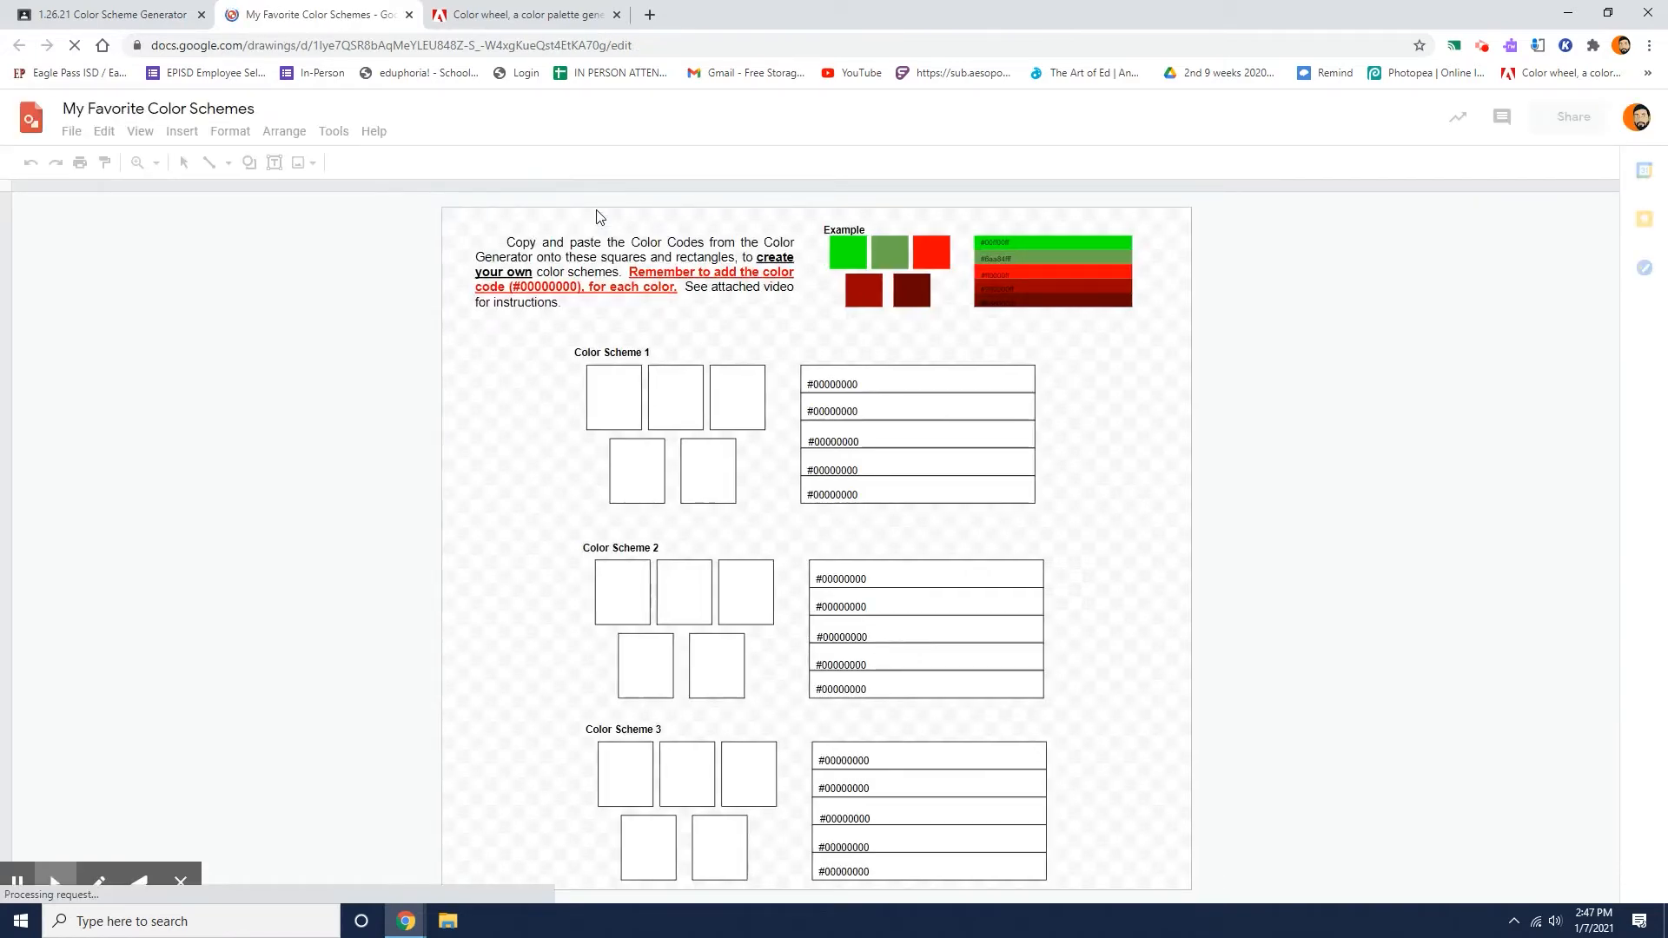
drag(371, 13, 563, 19)
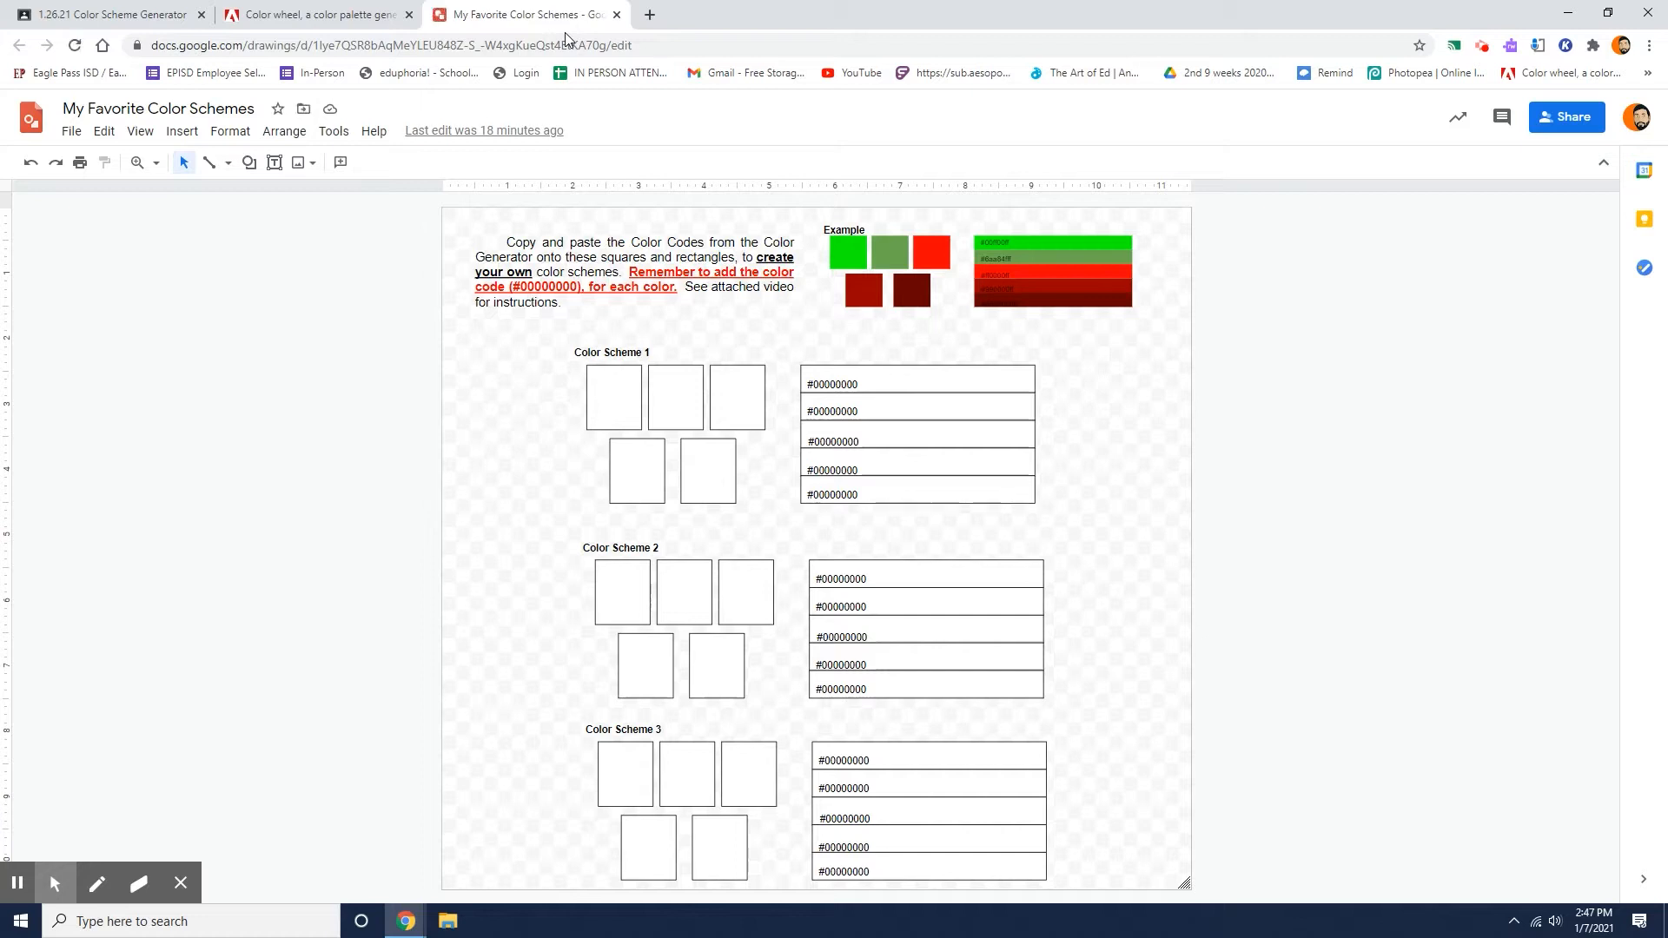
click(359, 24)
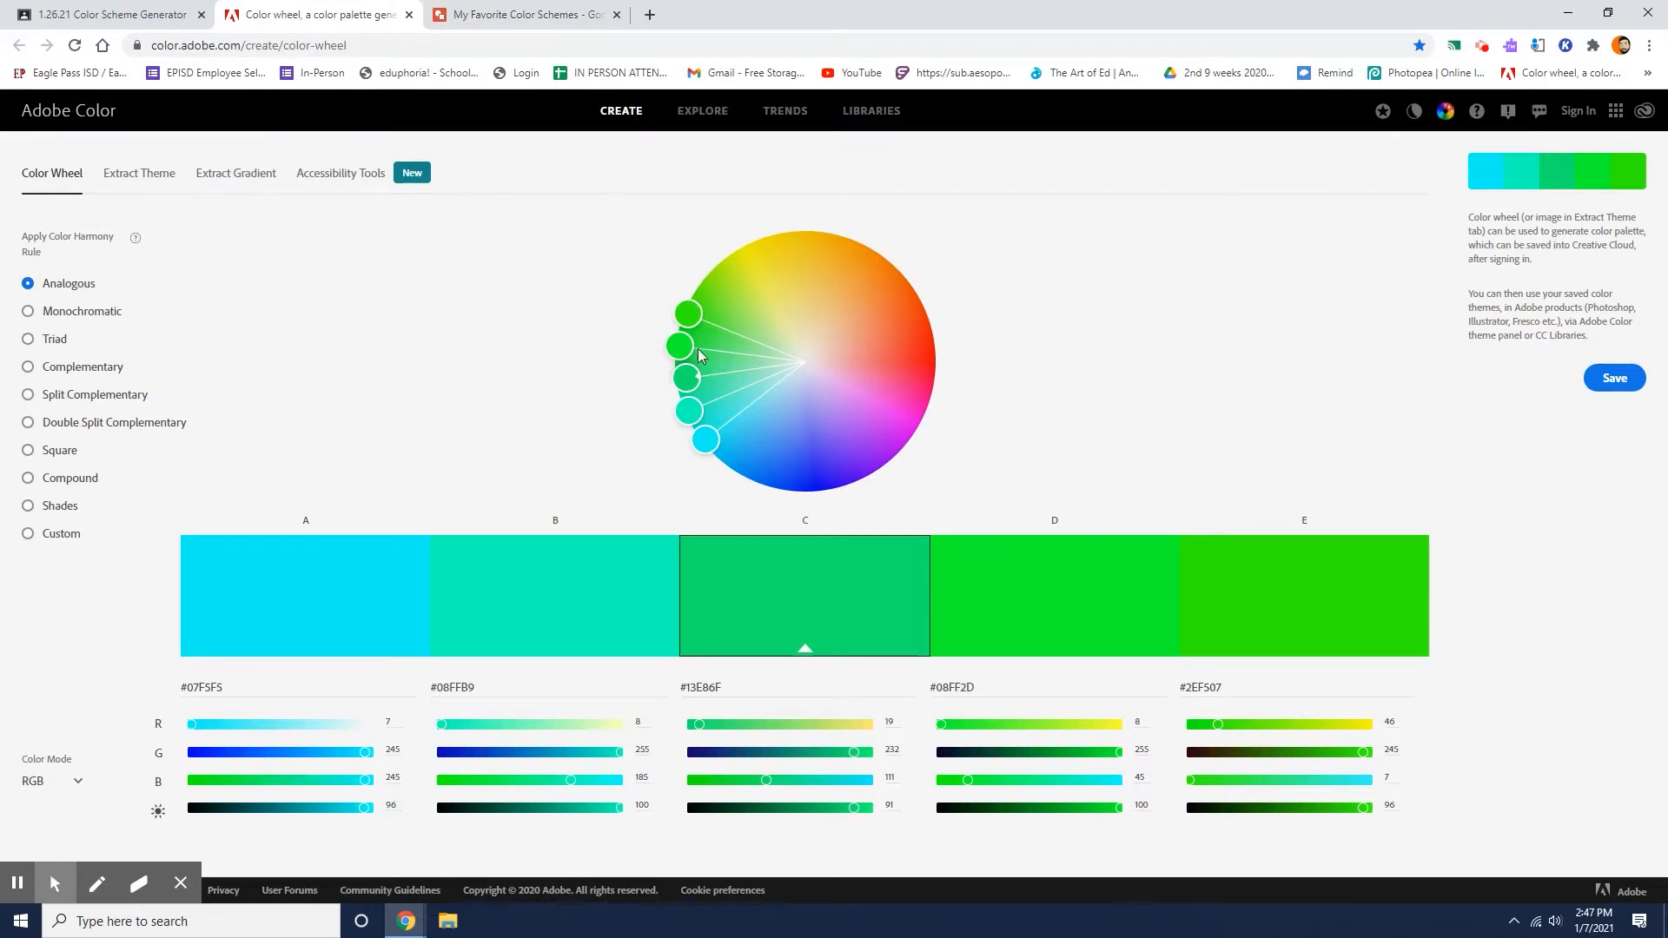
Rotate the Analogous color scheme around the wheel to yellow and orange hues with #EBC927 as the base color.
click(688, 322)
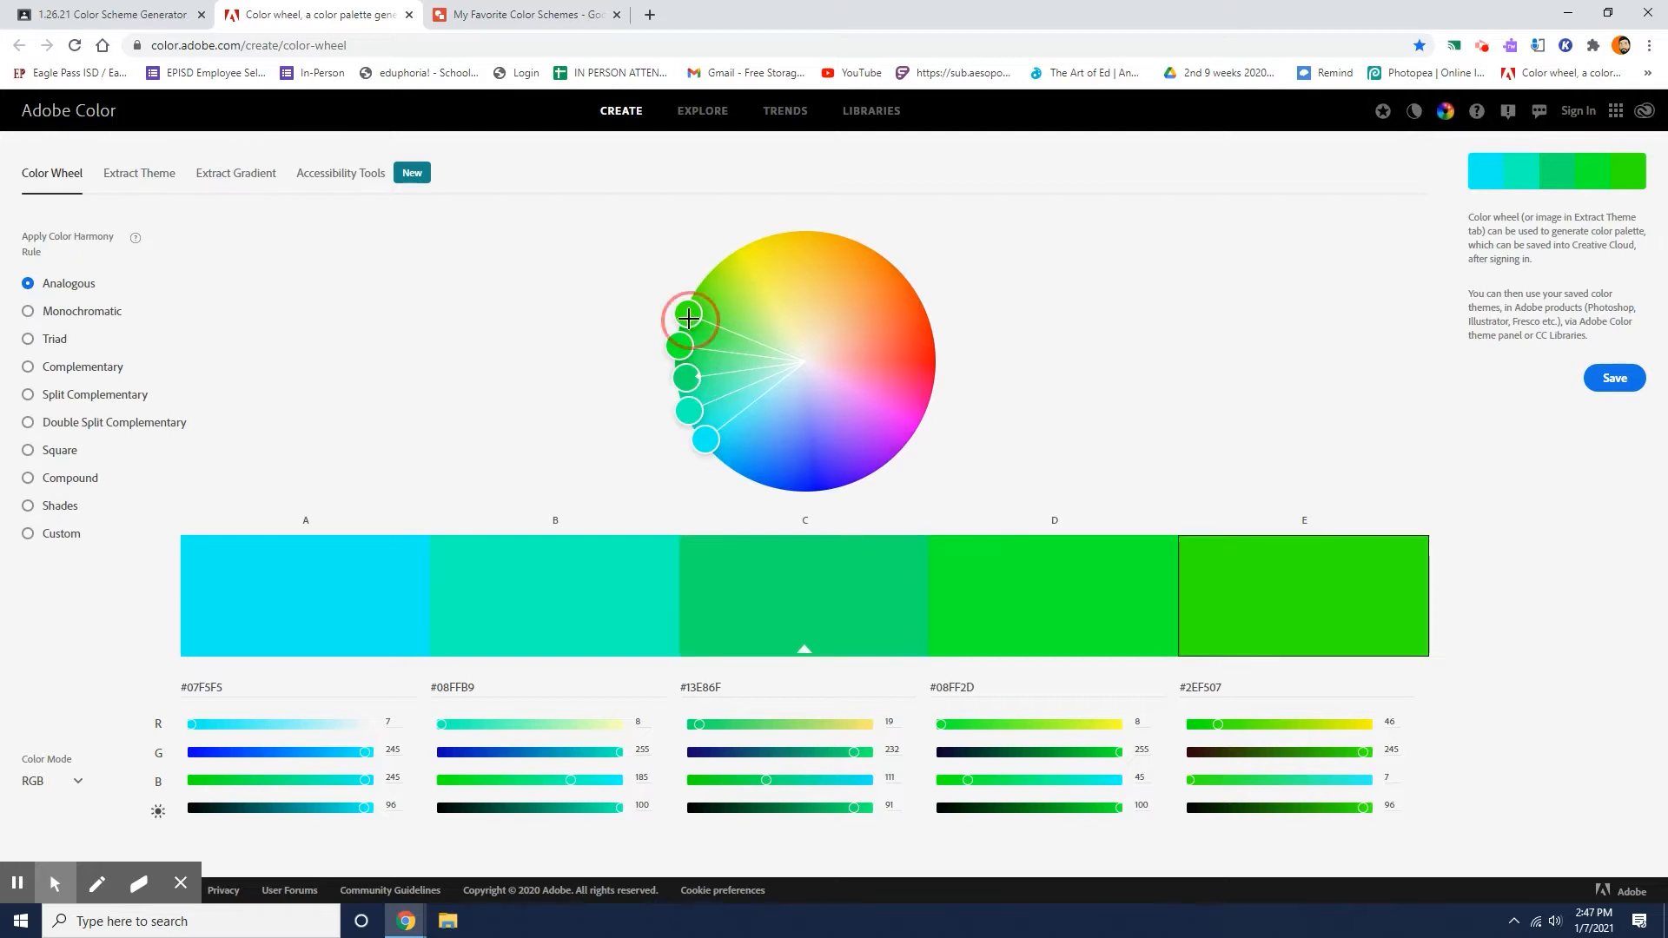
click(699, 375)
drag(699, 376, 811, 251)
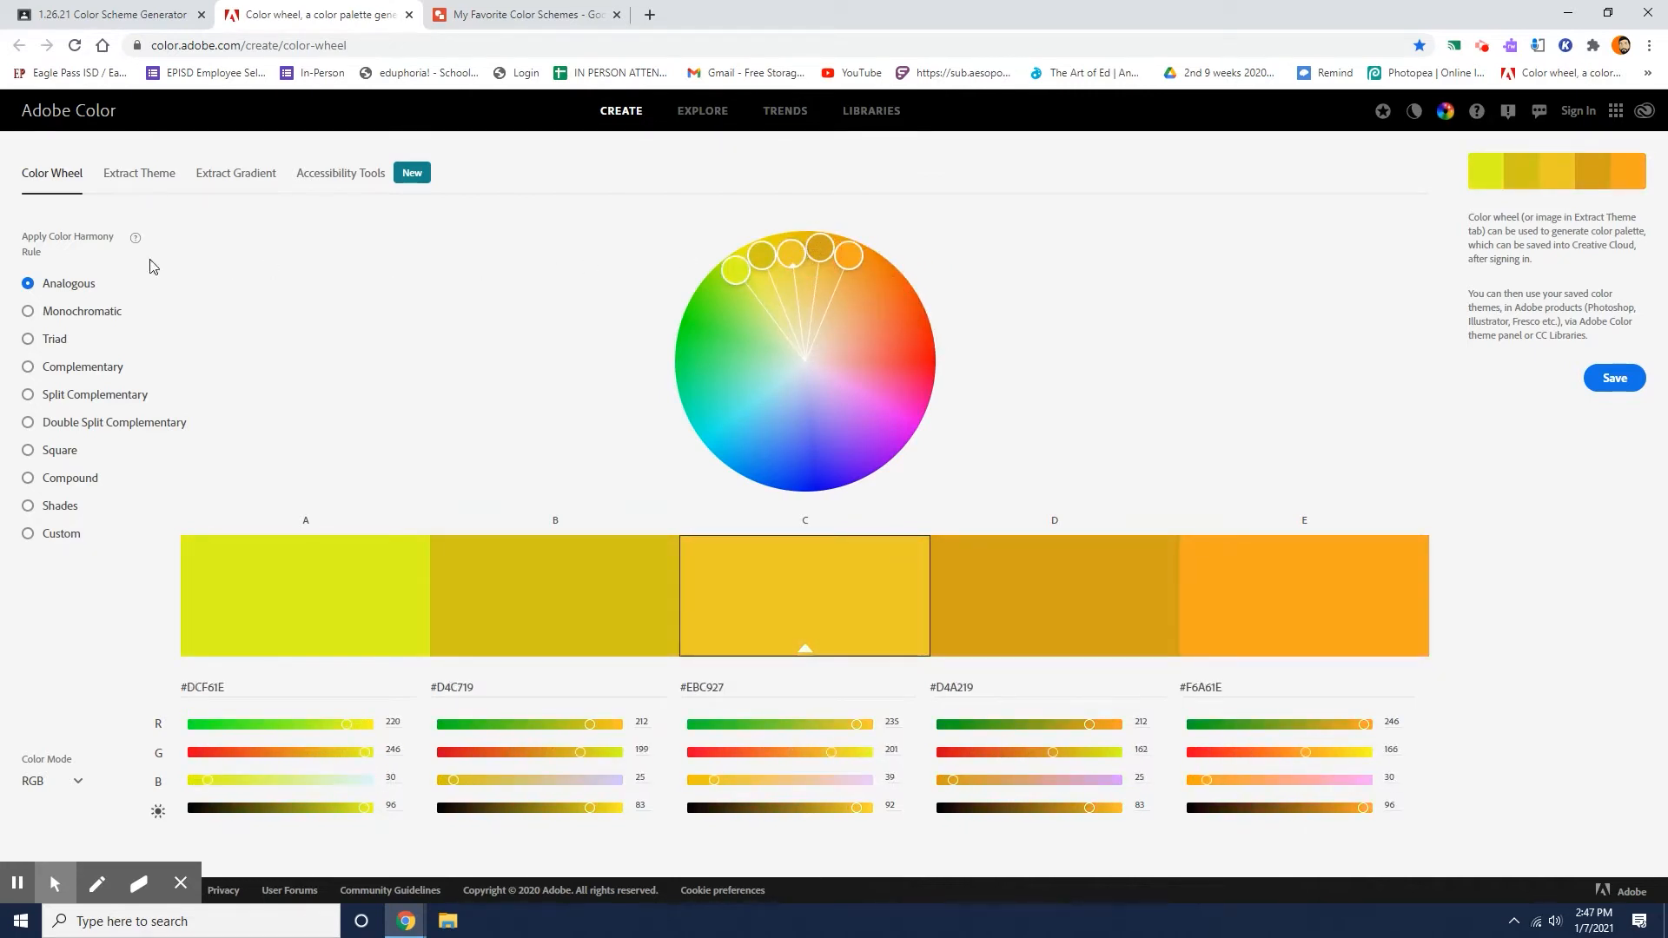
click(123, 284)
click(102, 282)
click(102, 280)
click(65, 280)
Apply the Monochromatic harmony rule and shift the scheme to blue hues with dark blue #172770 as color D.
click(98, 321)
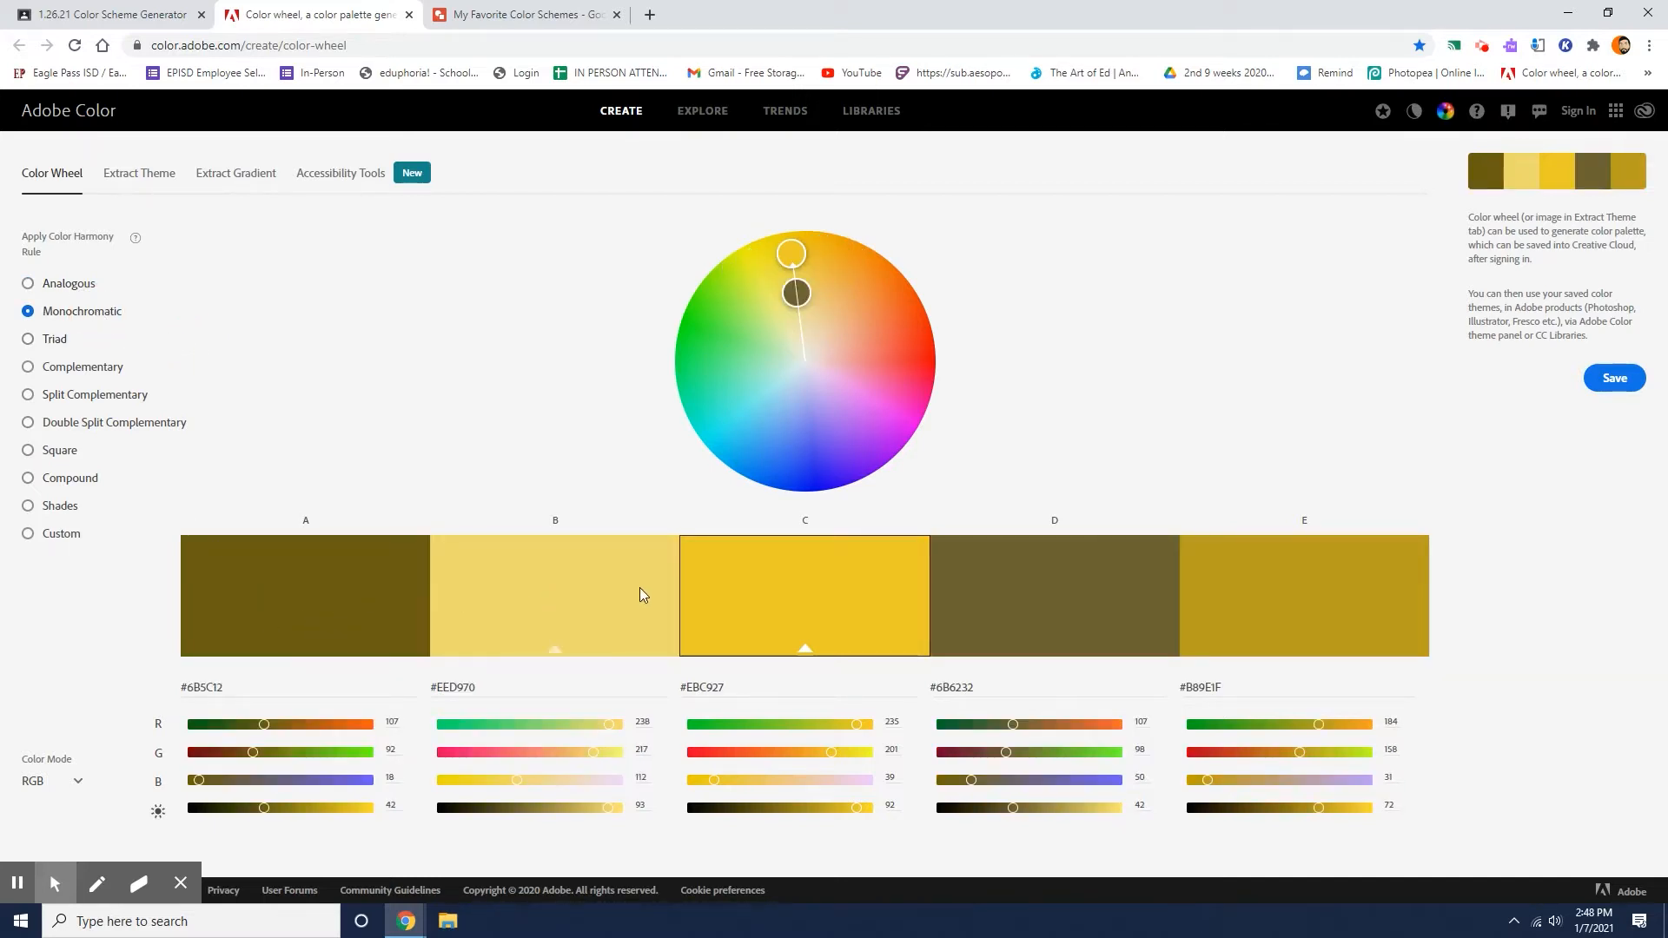
drag(790, 290, 802, 375)
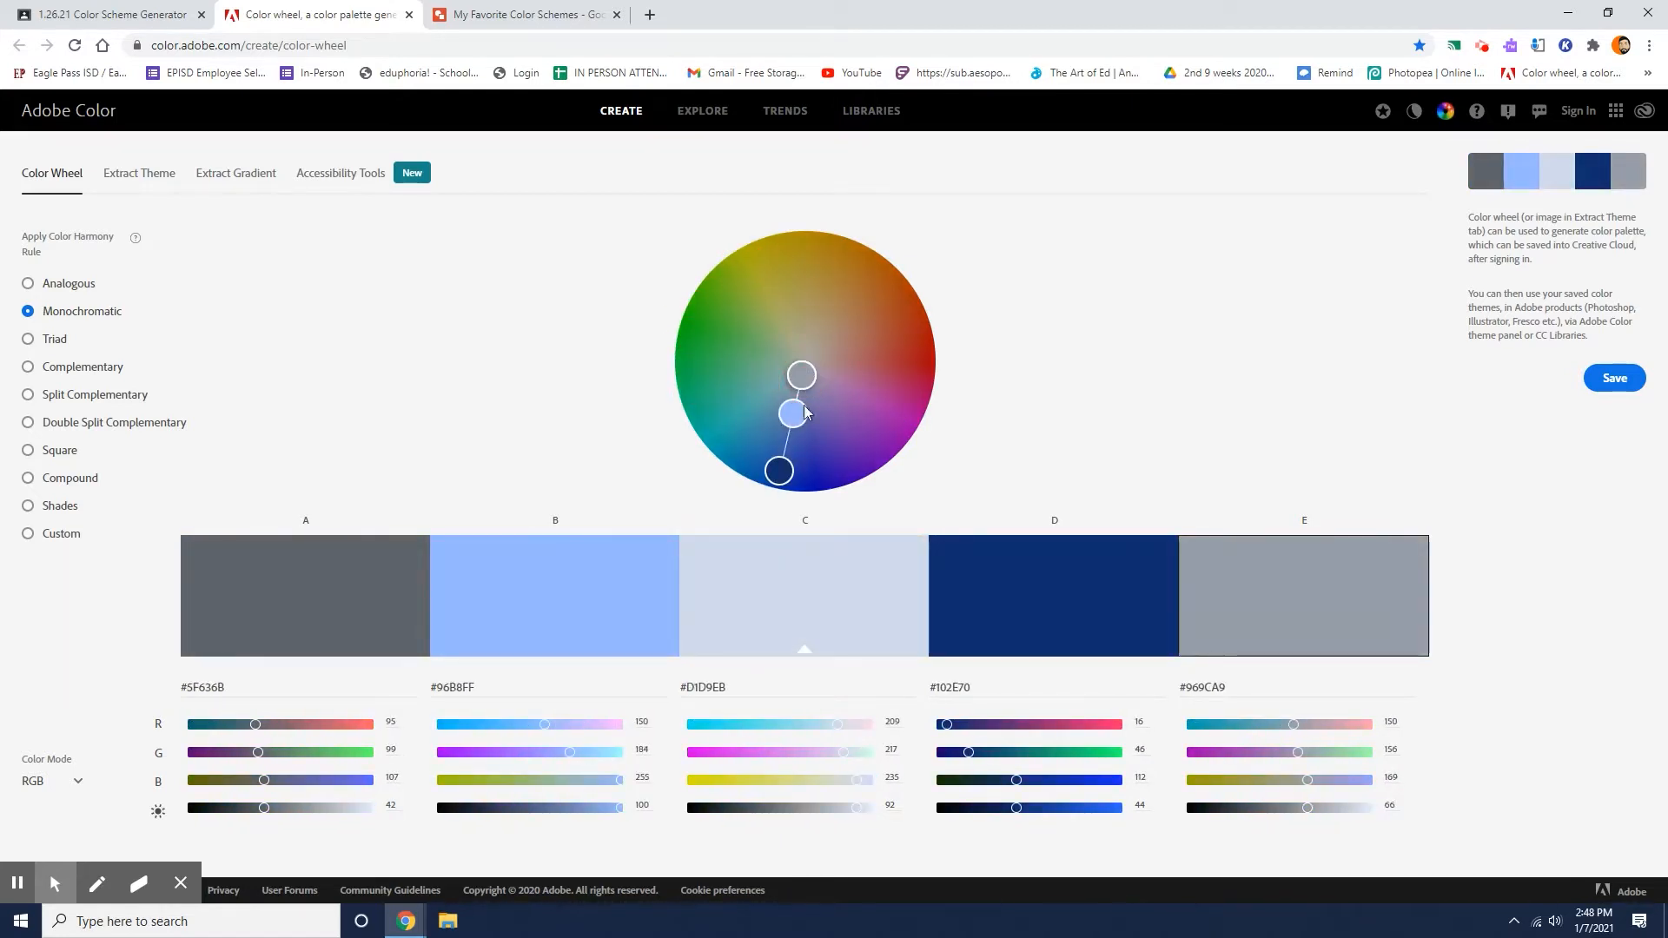
mouse_move(780, 471)
mouse_down()
mouse_move(798, 449)
mouse_move(801, 466)
mouse_up()
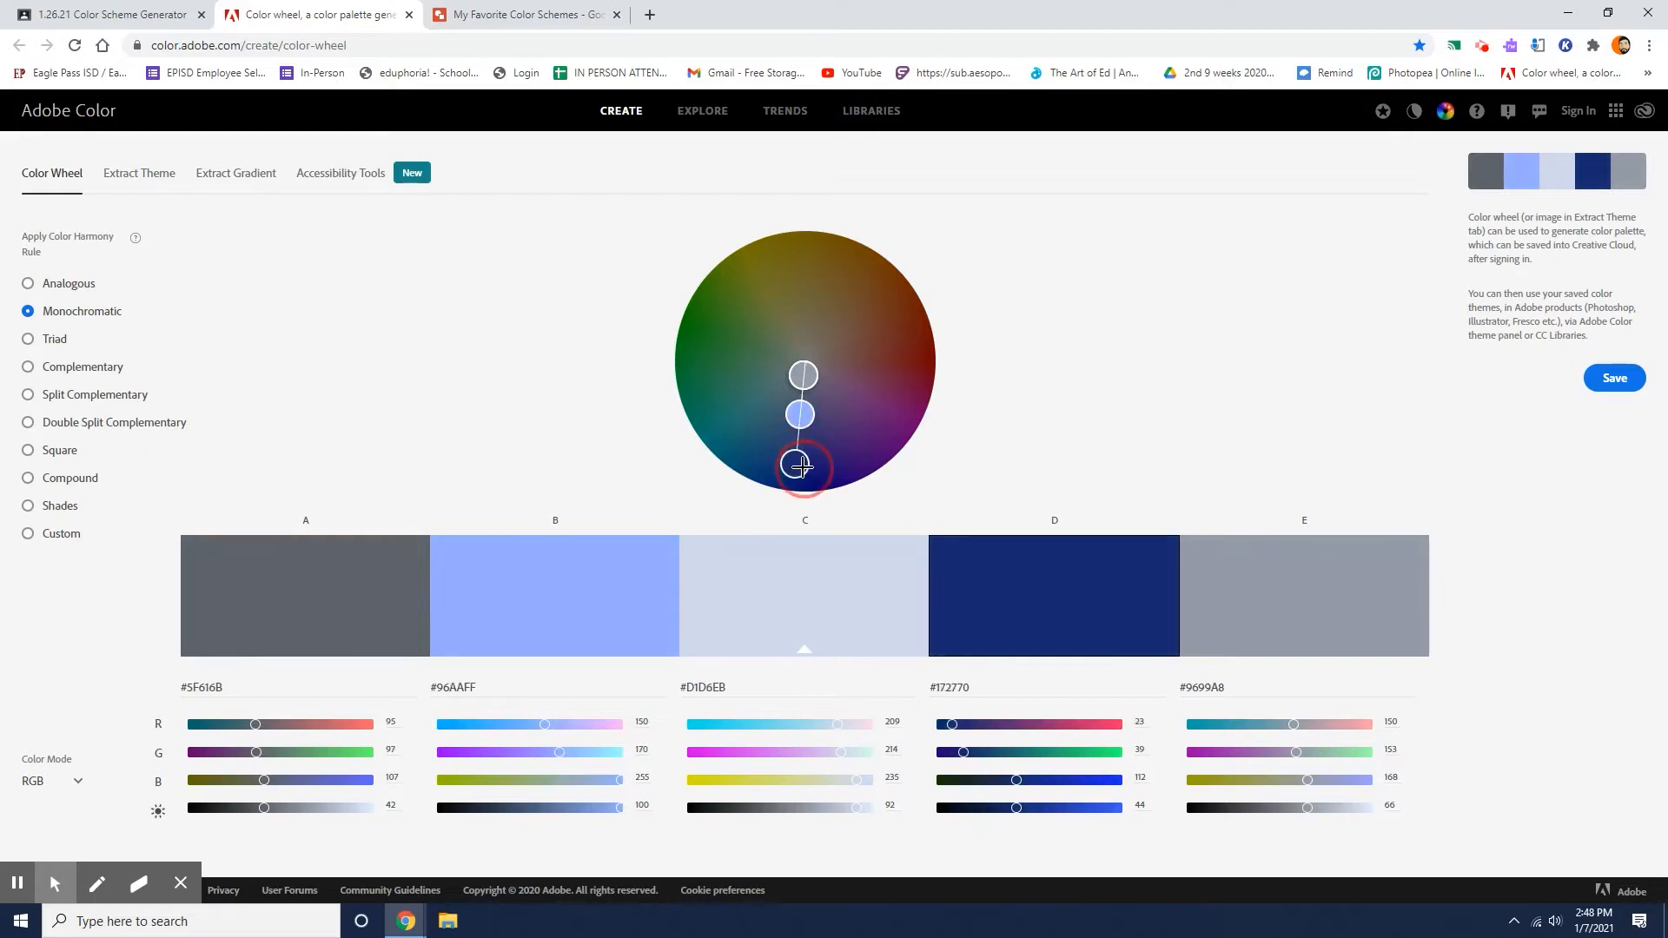
click(802, 413)
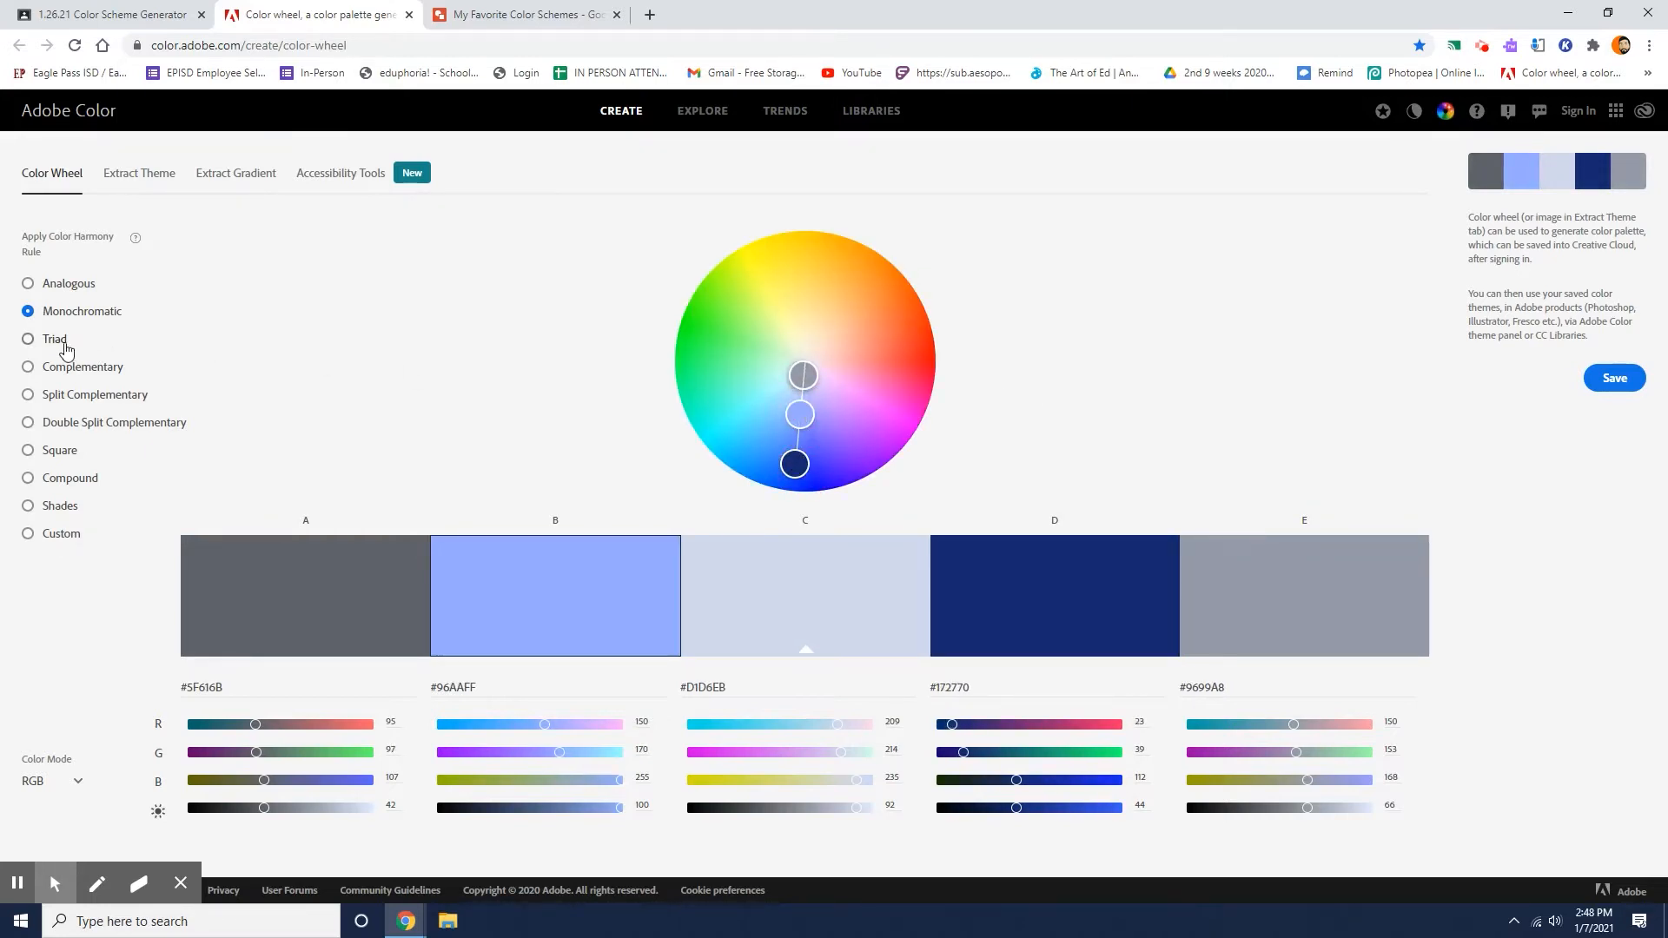
Apply the Complementary harmony rule and set golden brown #9C7A00 against a periwinkle base color of #878FE9.
click(74, 369)
drag(805, 346, 813, 226)
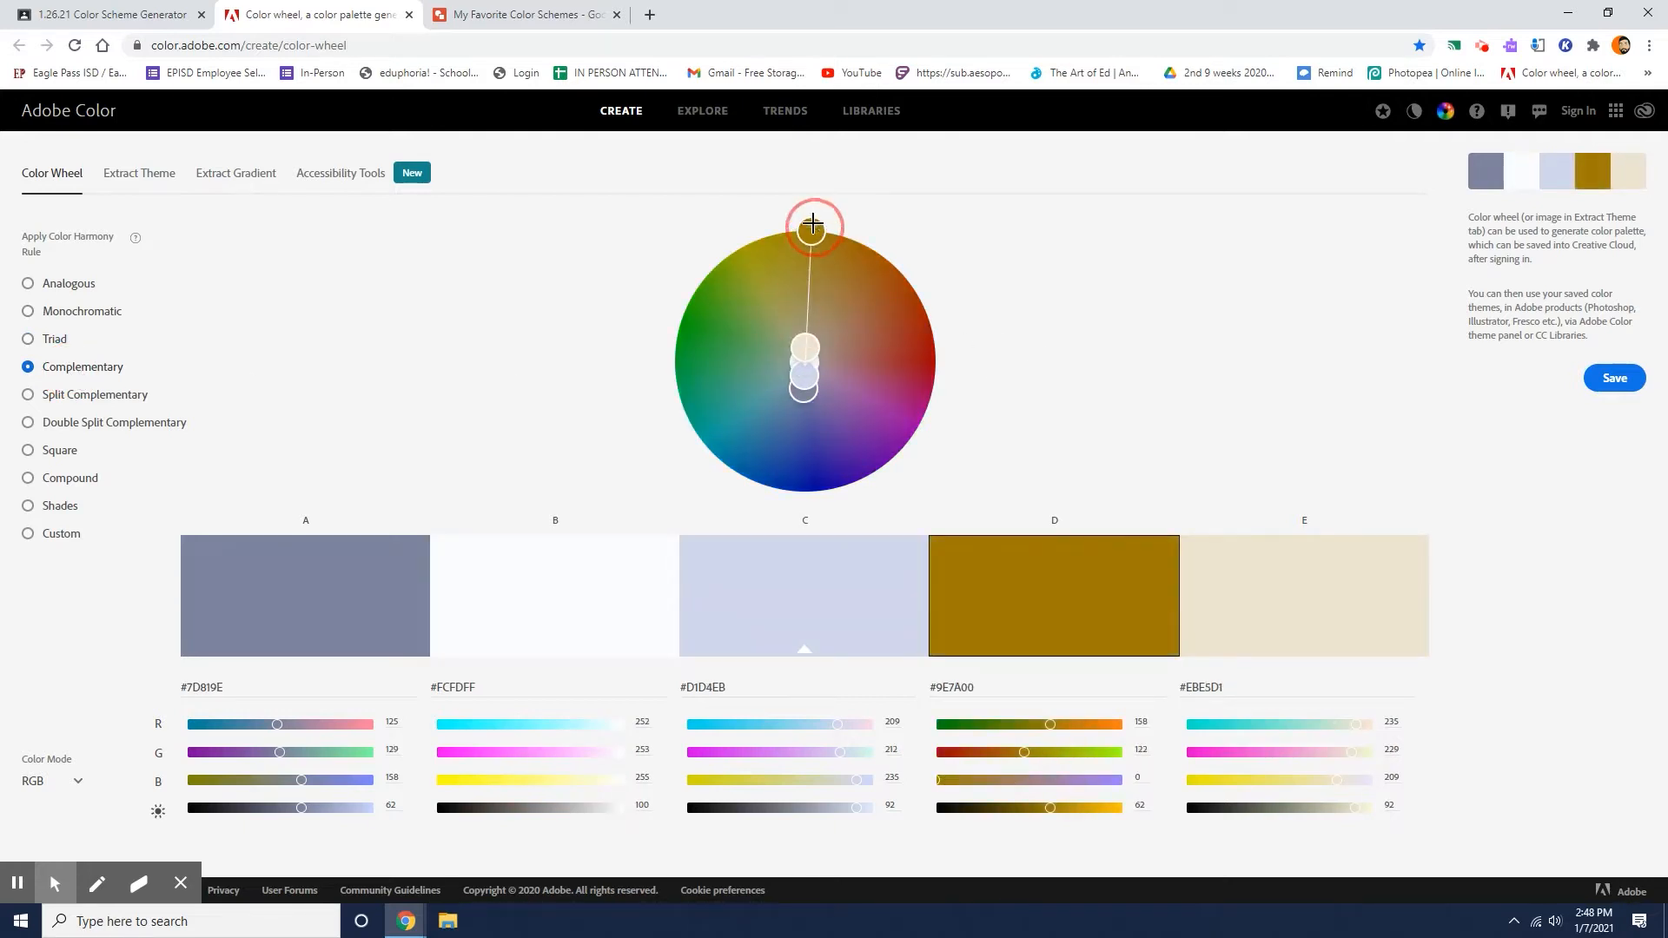
mouse_move(803, 388)
mouse_down()
mouse_move(809, 450)
mouse_move(805, 394)
mouse_move(806, 419)
mouse_up()
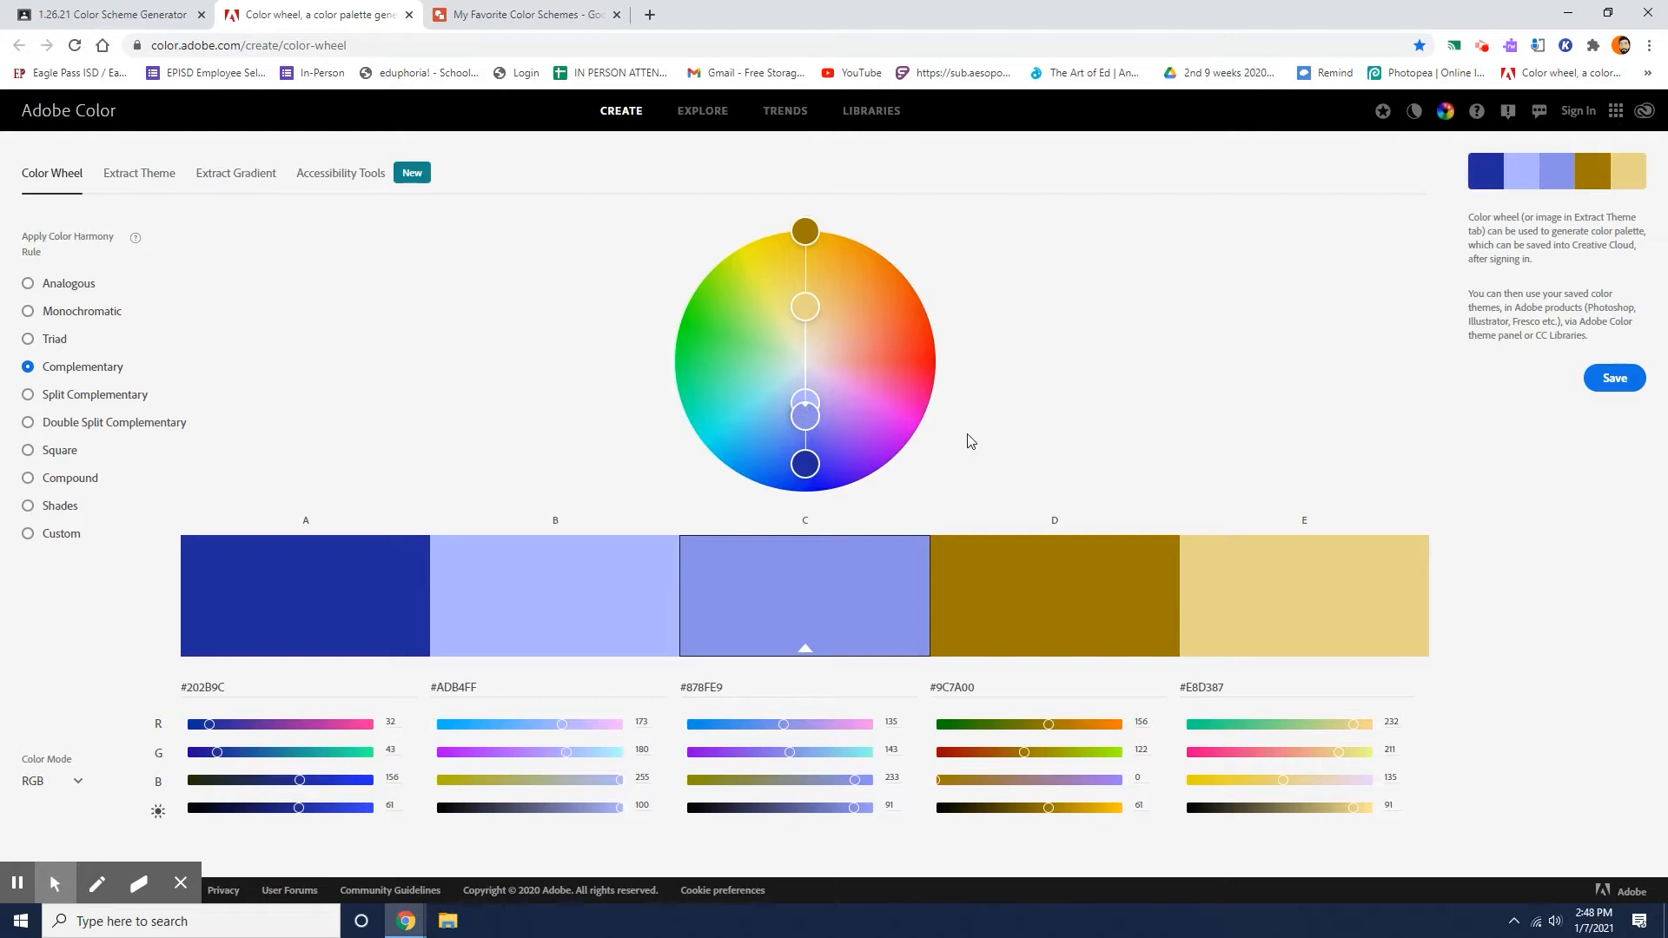
Apply the Split Complementary rule and saturate color B to orange #EB9D2D and color D to olive #9E9C20.
click(138, 400)
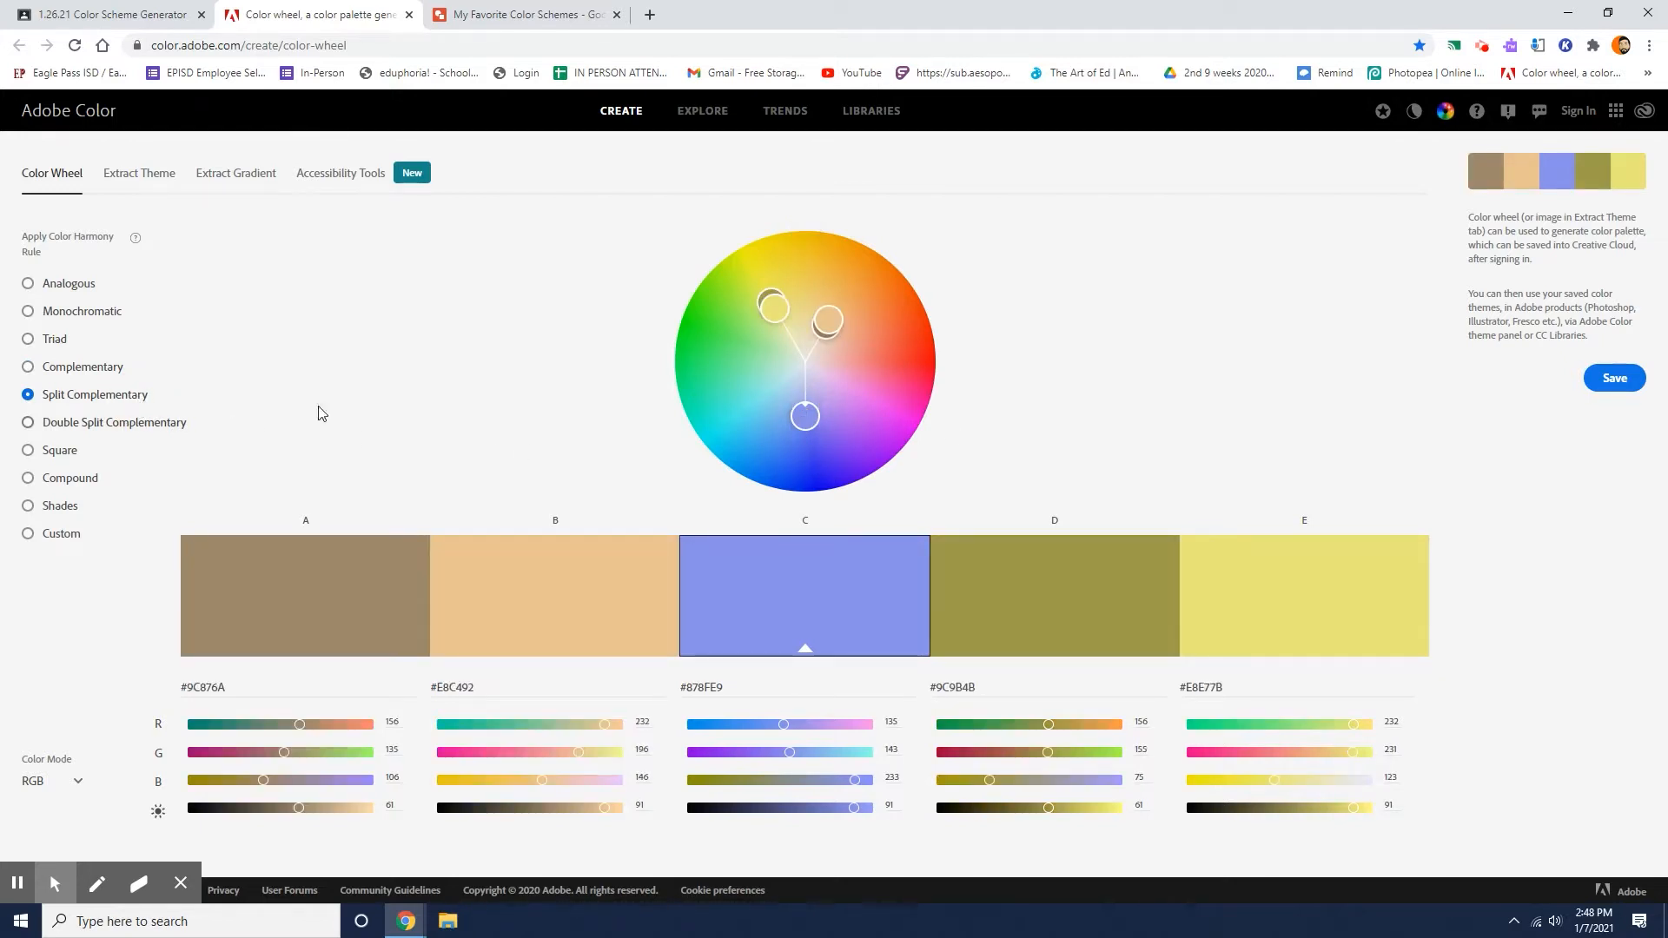
drag(837, 316, 864, 273)
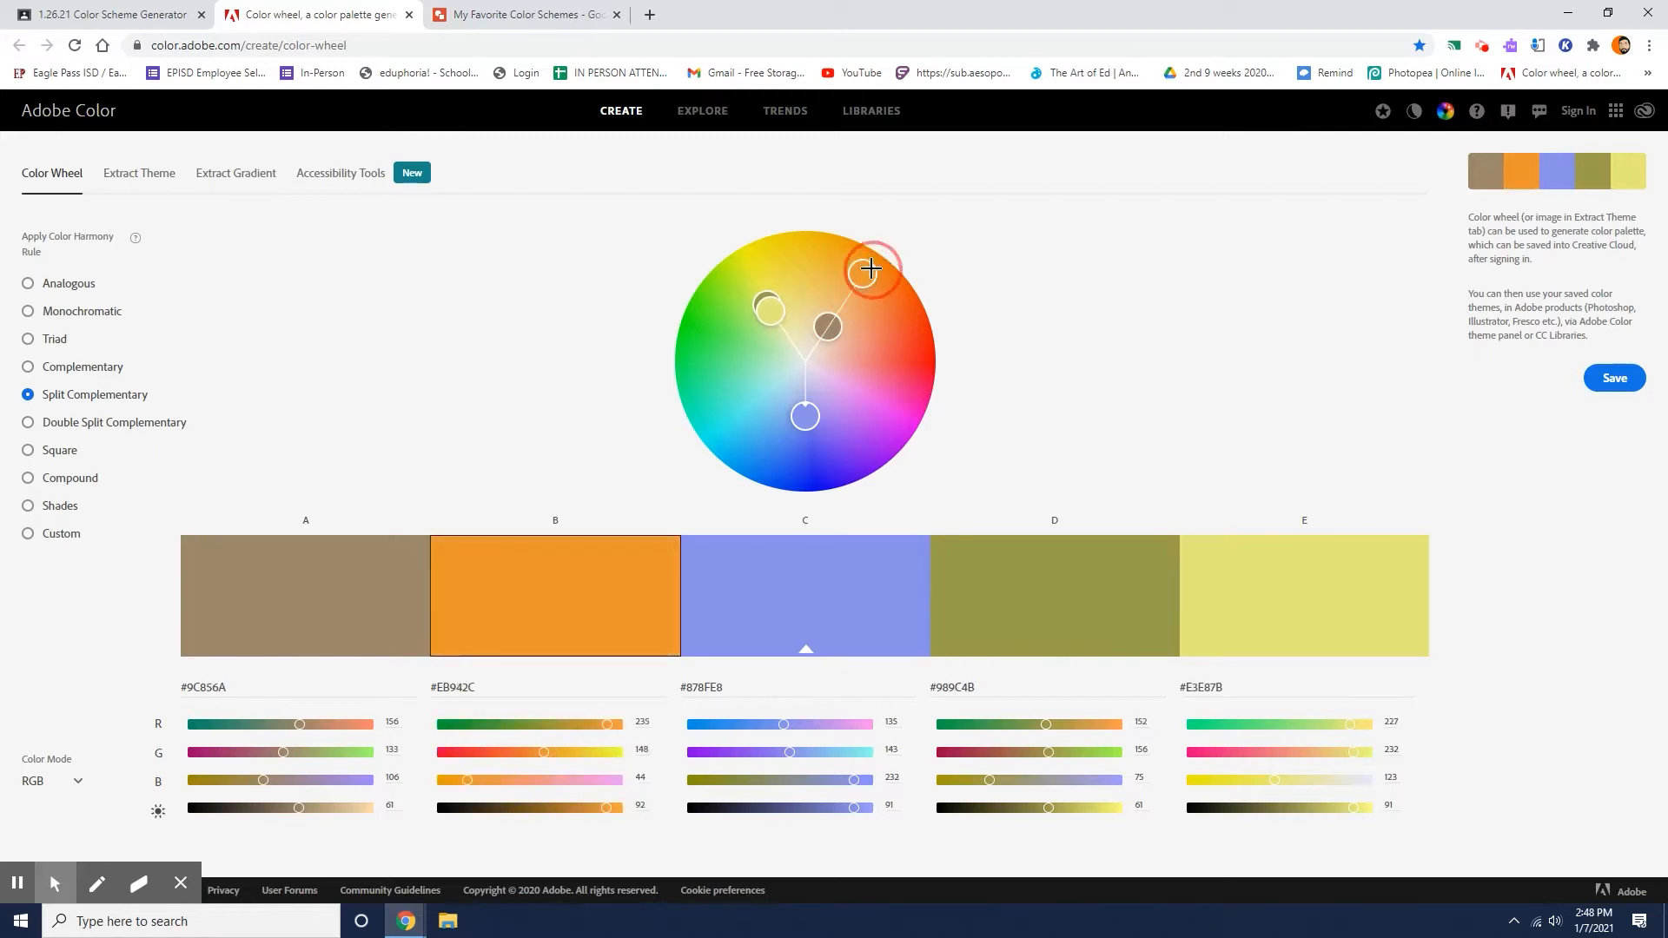
click(762, 294)
drag(762, 293, 752, 257)
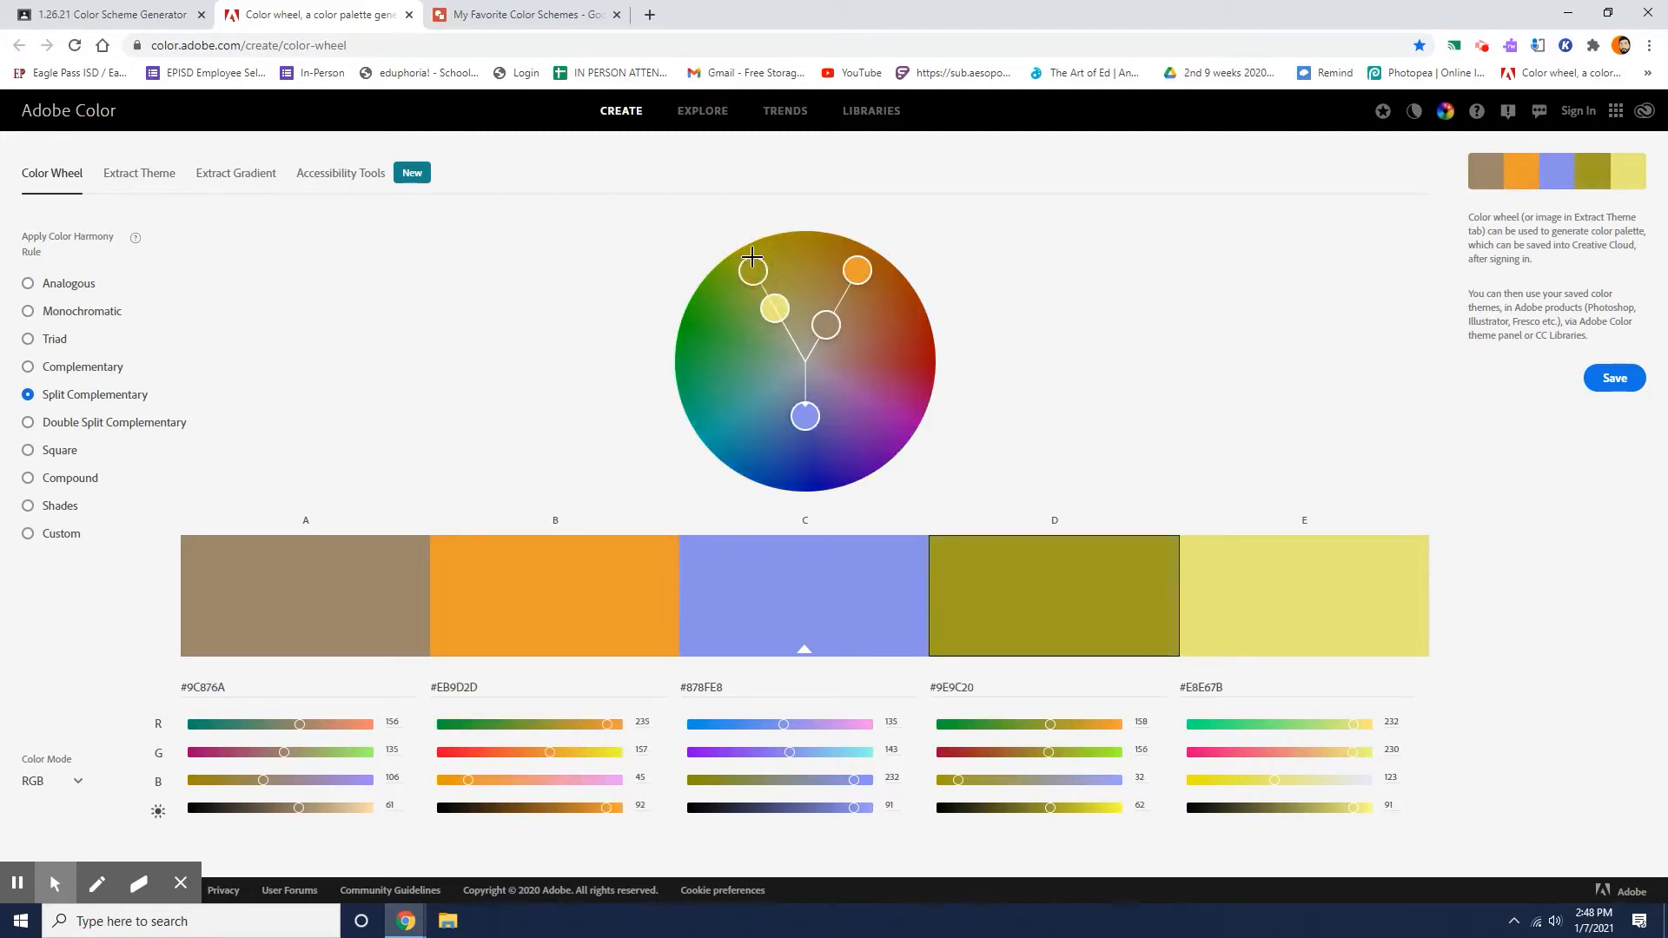
Match the wheel handles to their swatches and highlight the hex code under the pale yellow swatch E.
click(774, 305)
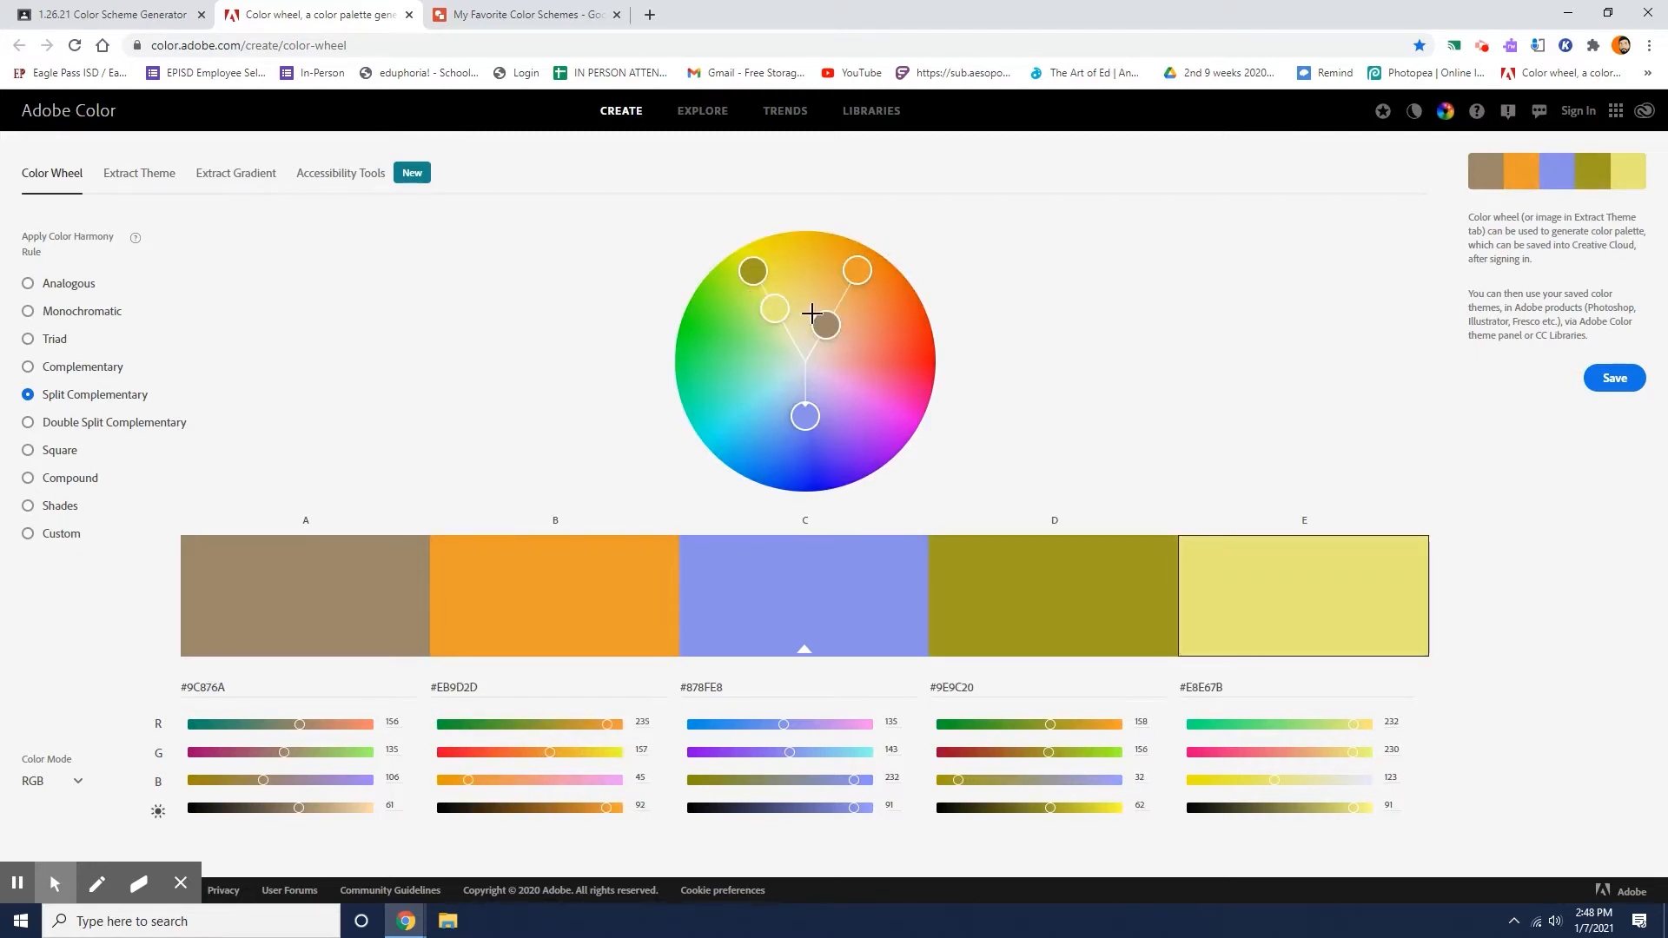
click(755, 272)
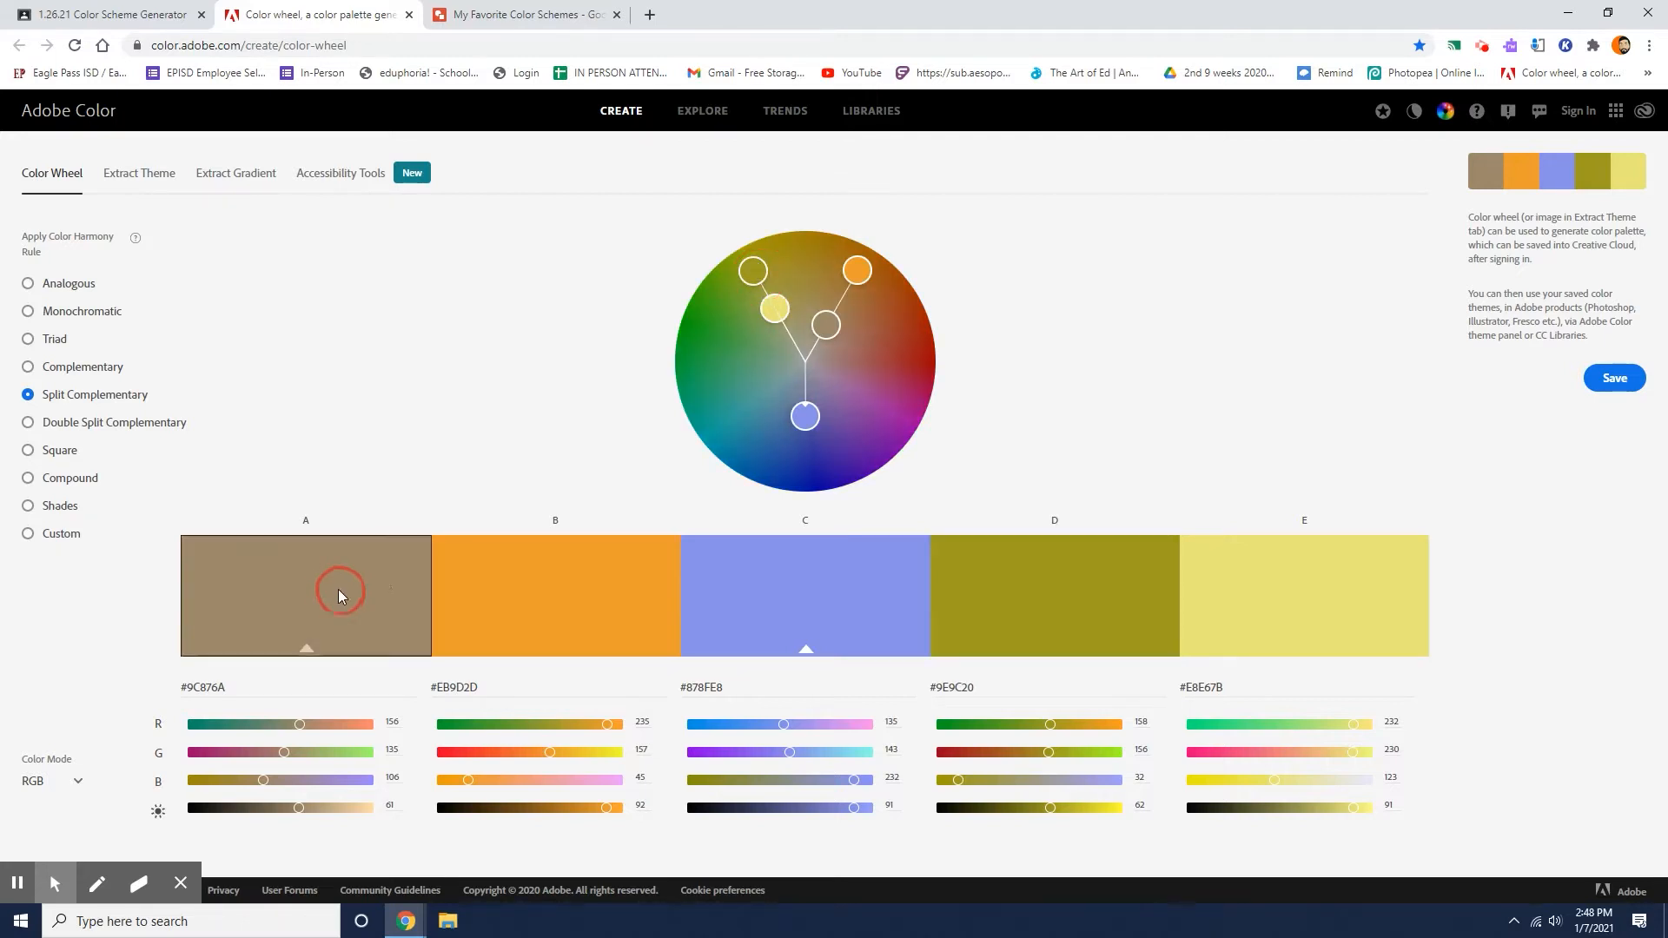
click(780, 305)
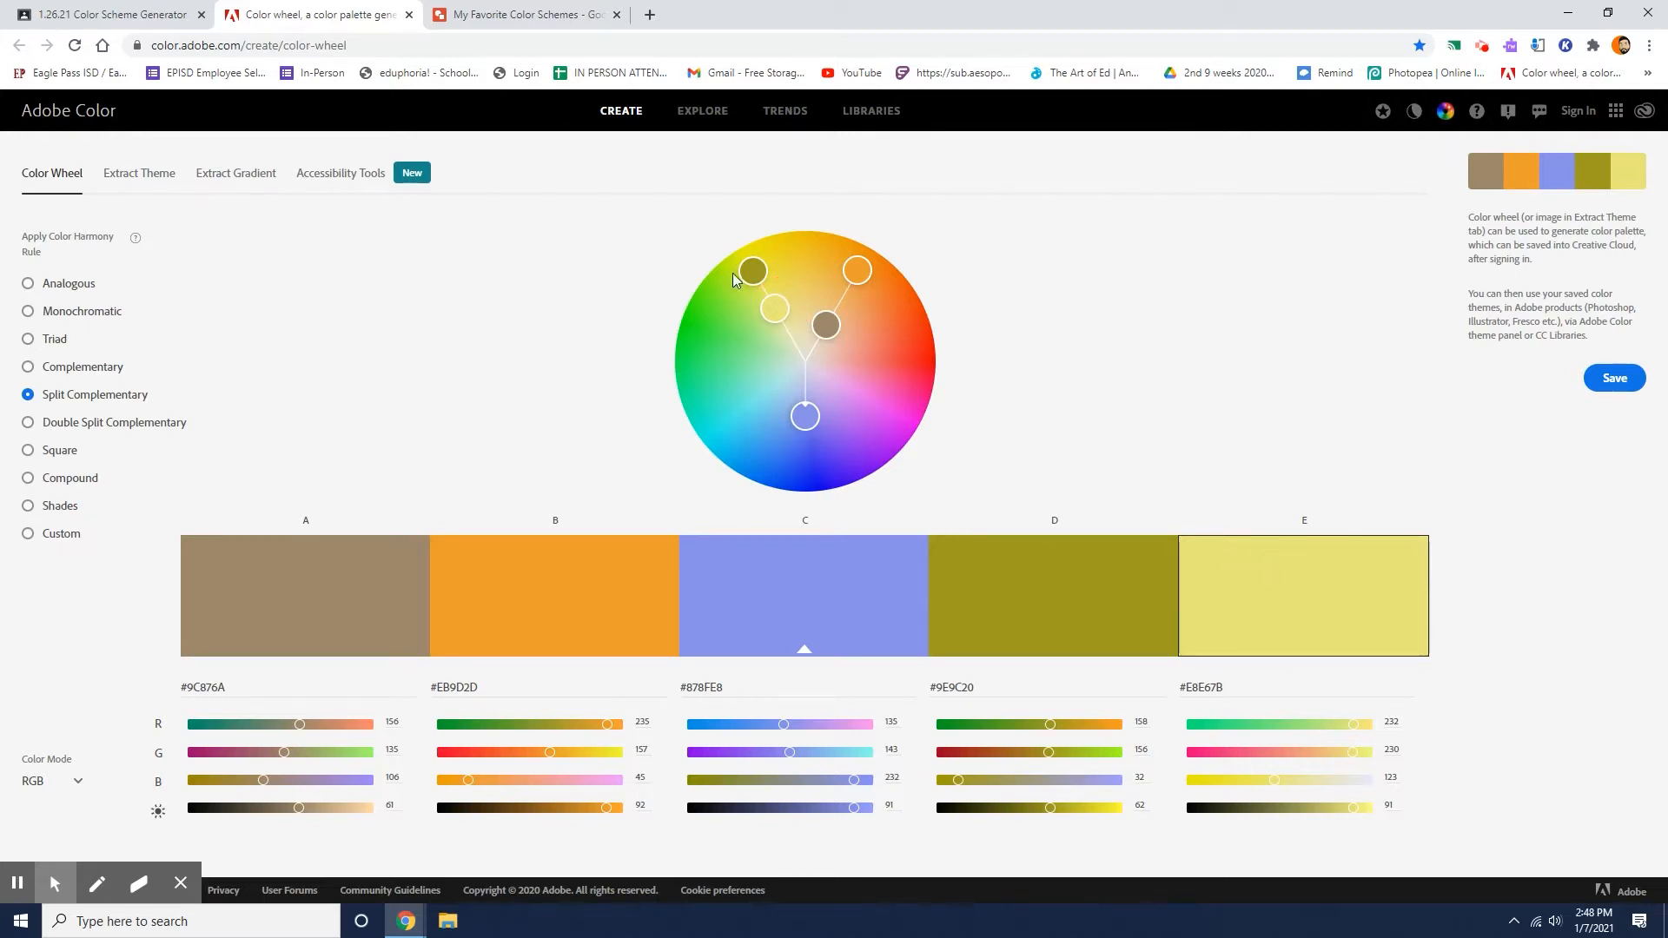
click(774, 307)
click(1215, 563)
double_click(1198, 684)
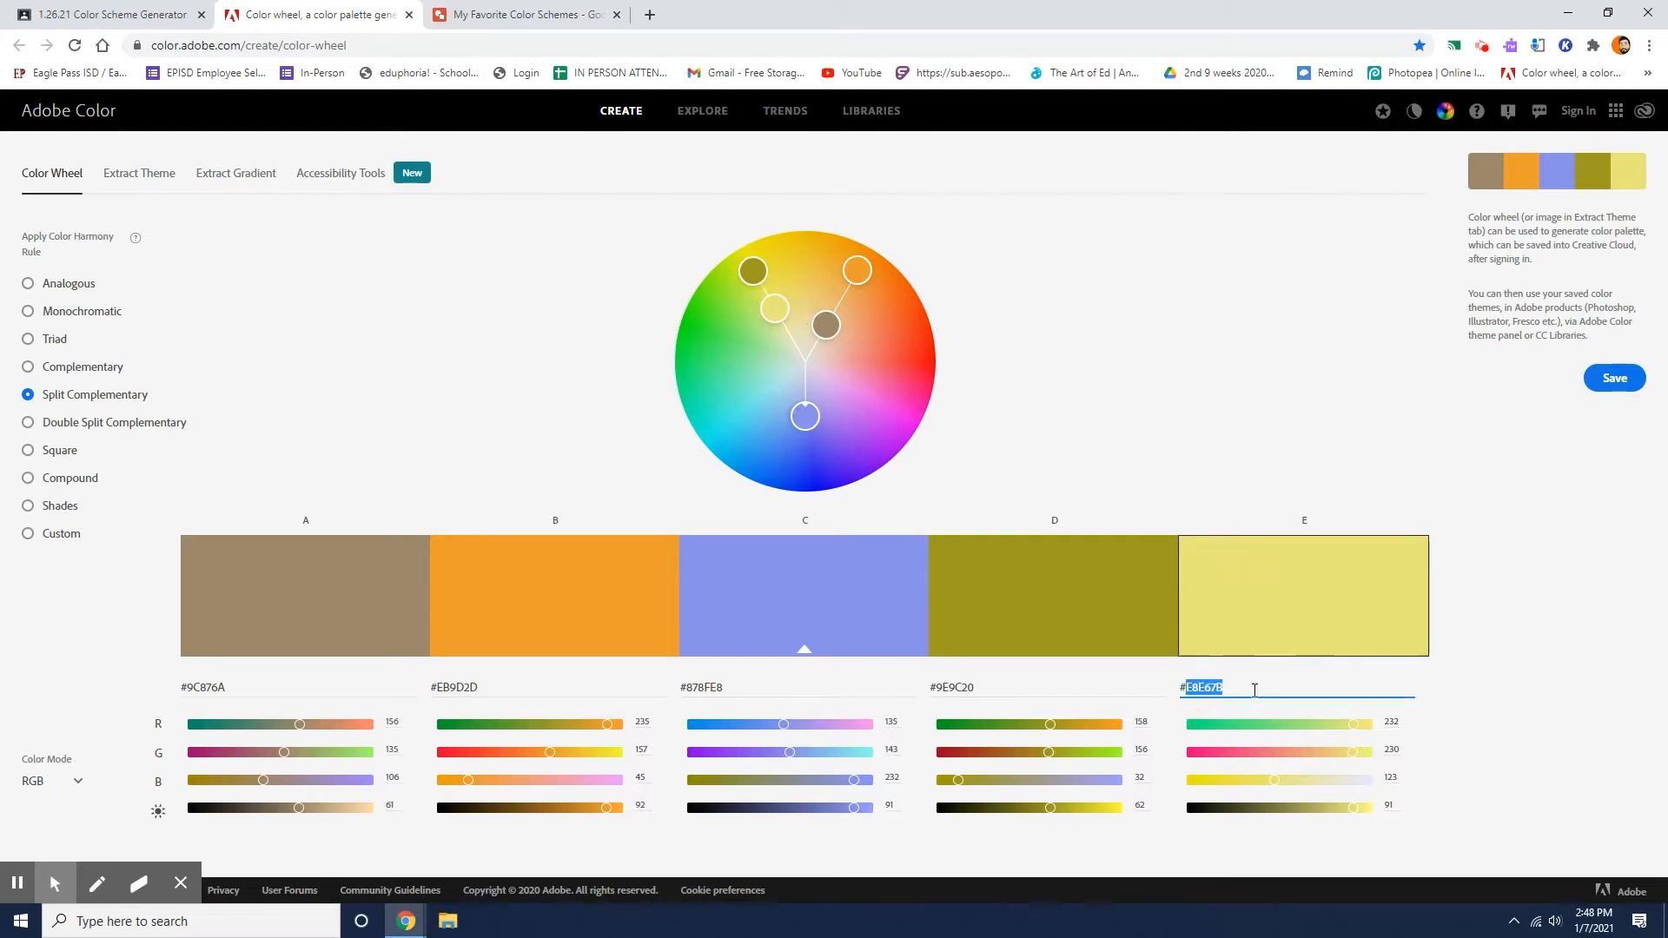
drag(1251, 684, 1208, 684)
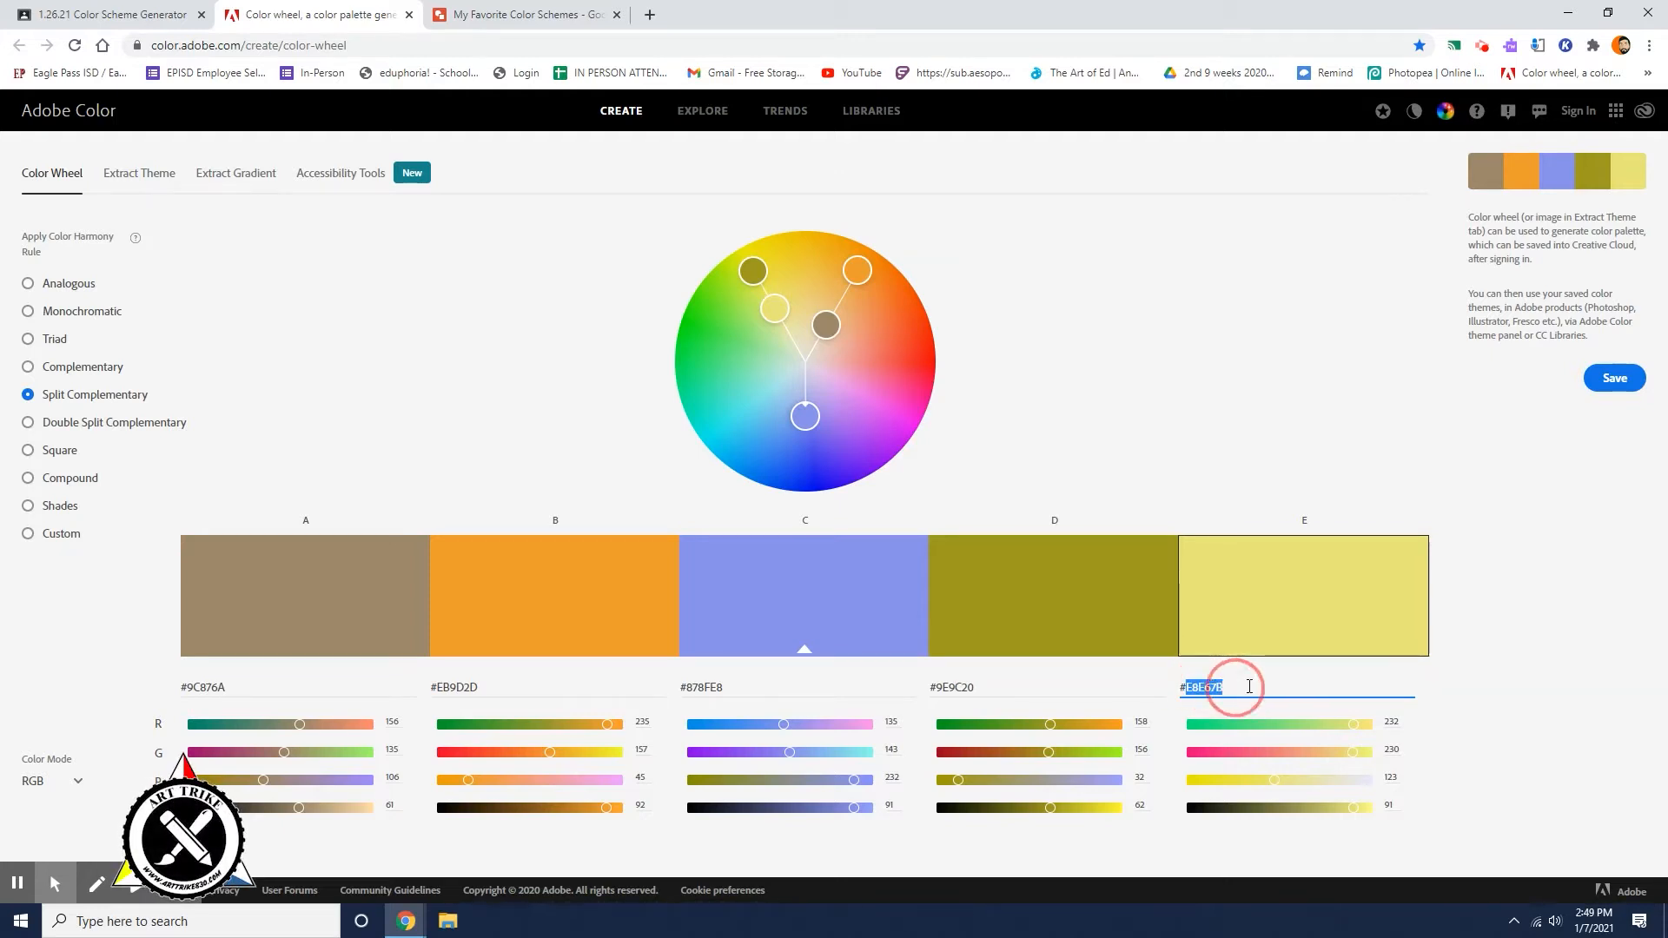
click(1506, 672)
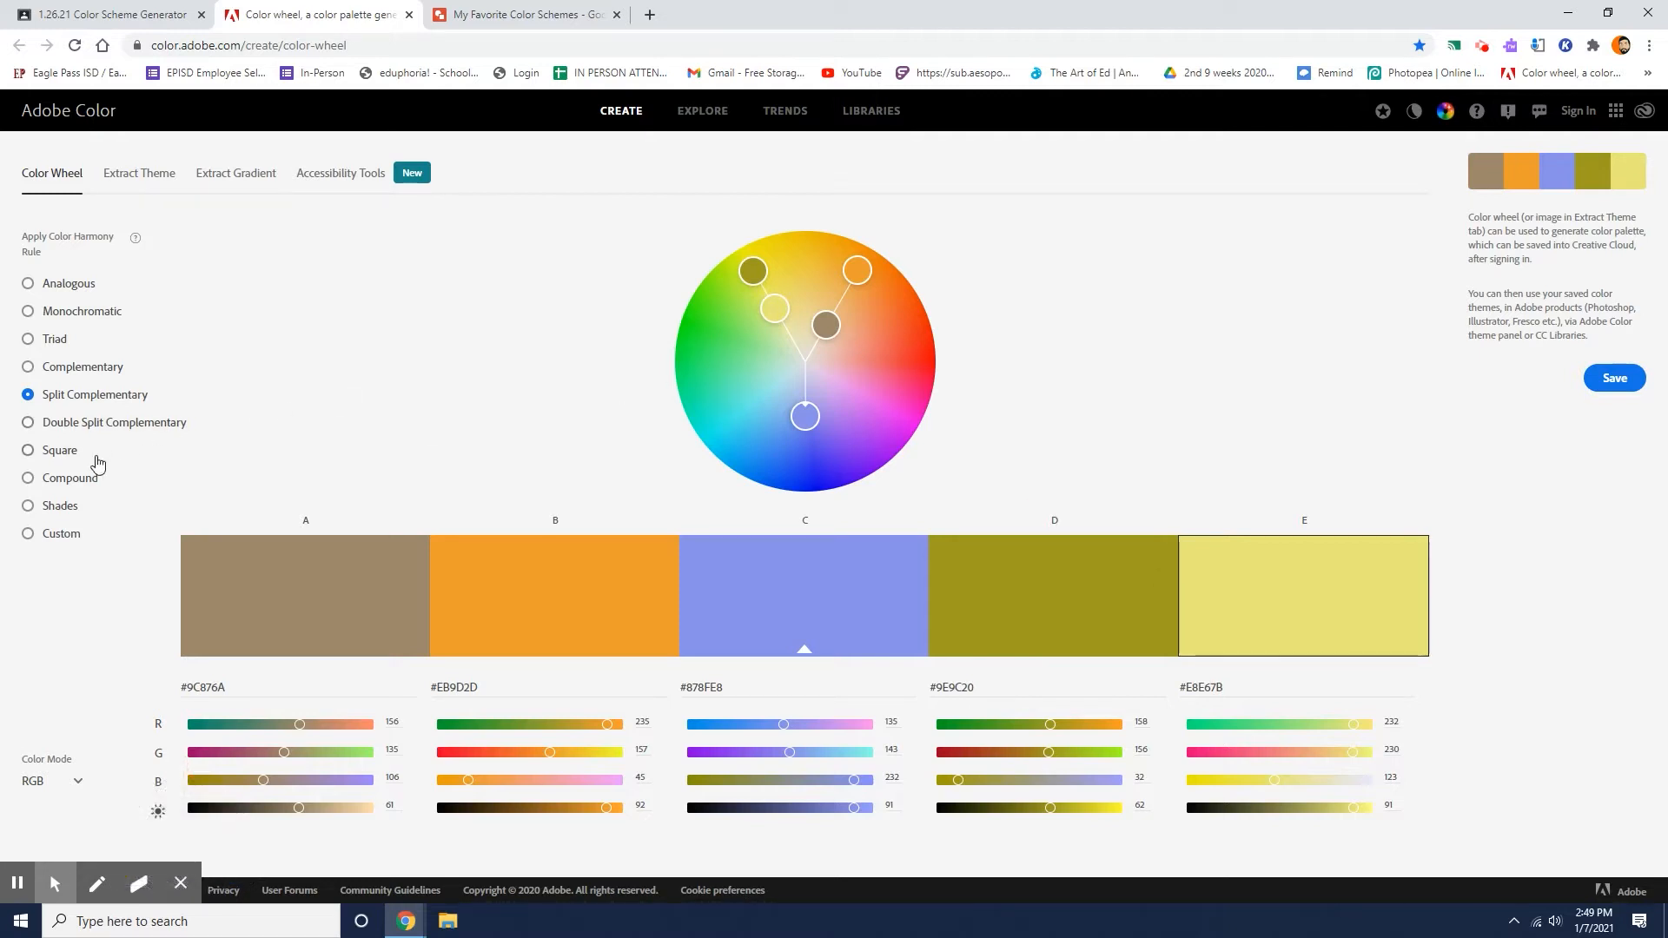
Preview how the Double Split Complementary, Square, Compound, Shades and Split Complementary harmony rules change the palette.
click(69, 425)
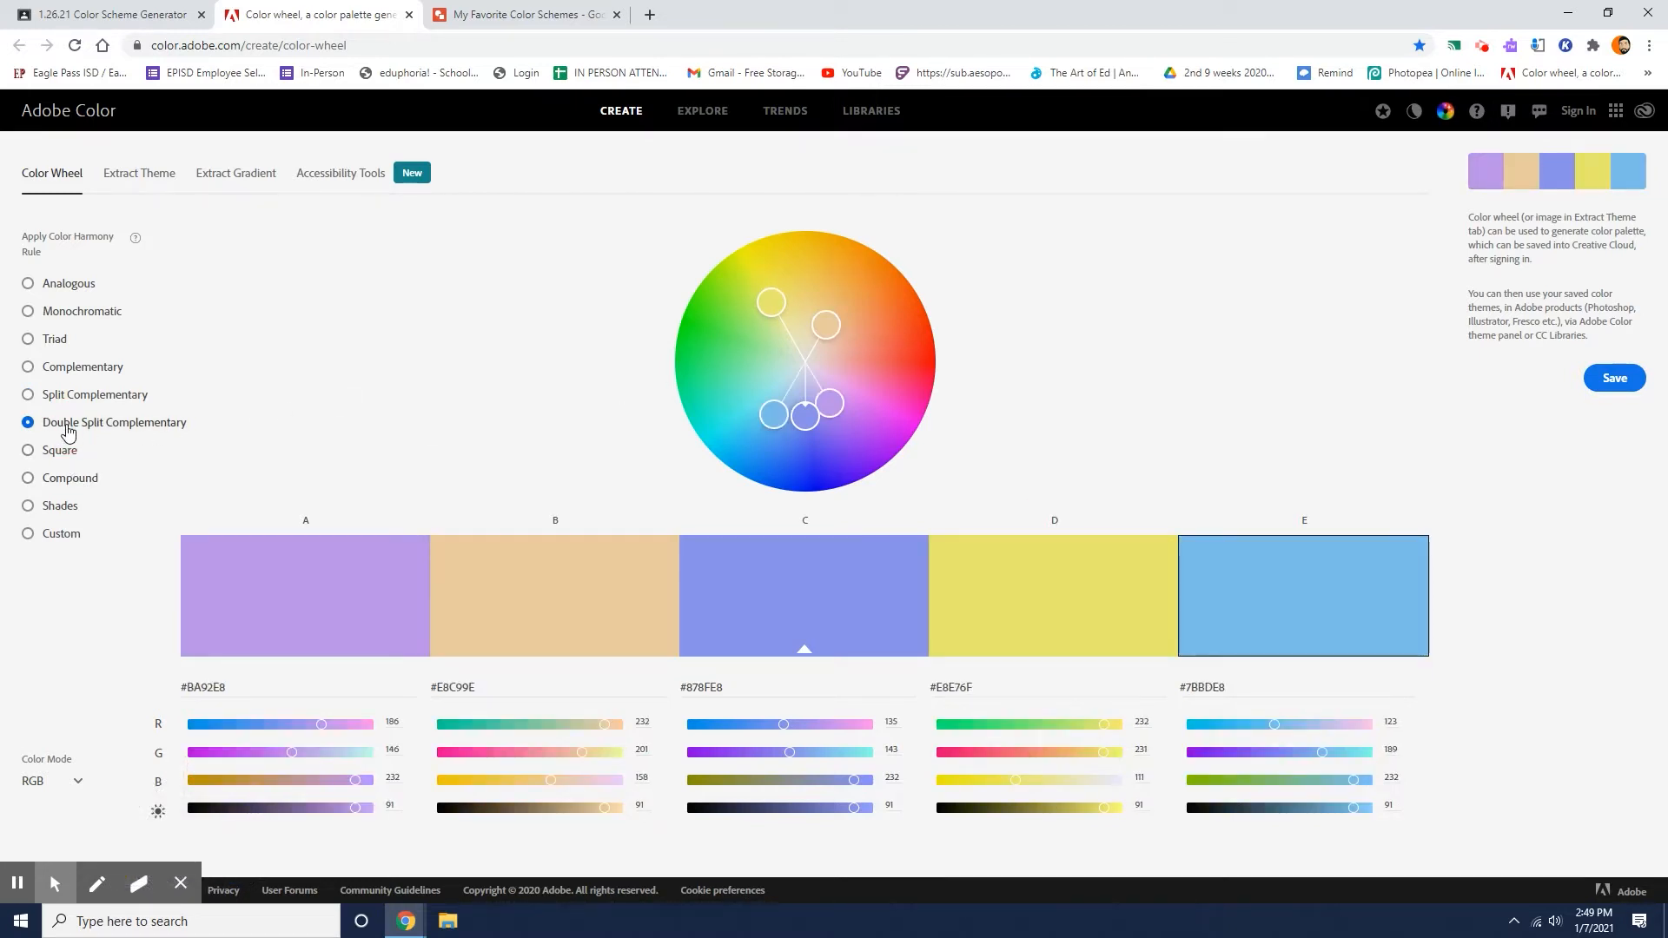
click(61, 451)
click(69, 478)
click(69, 507)
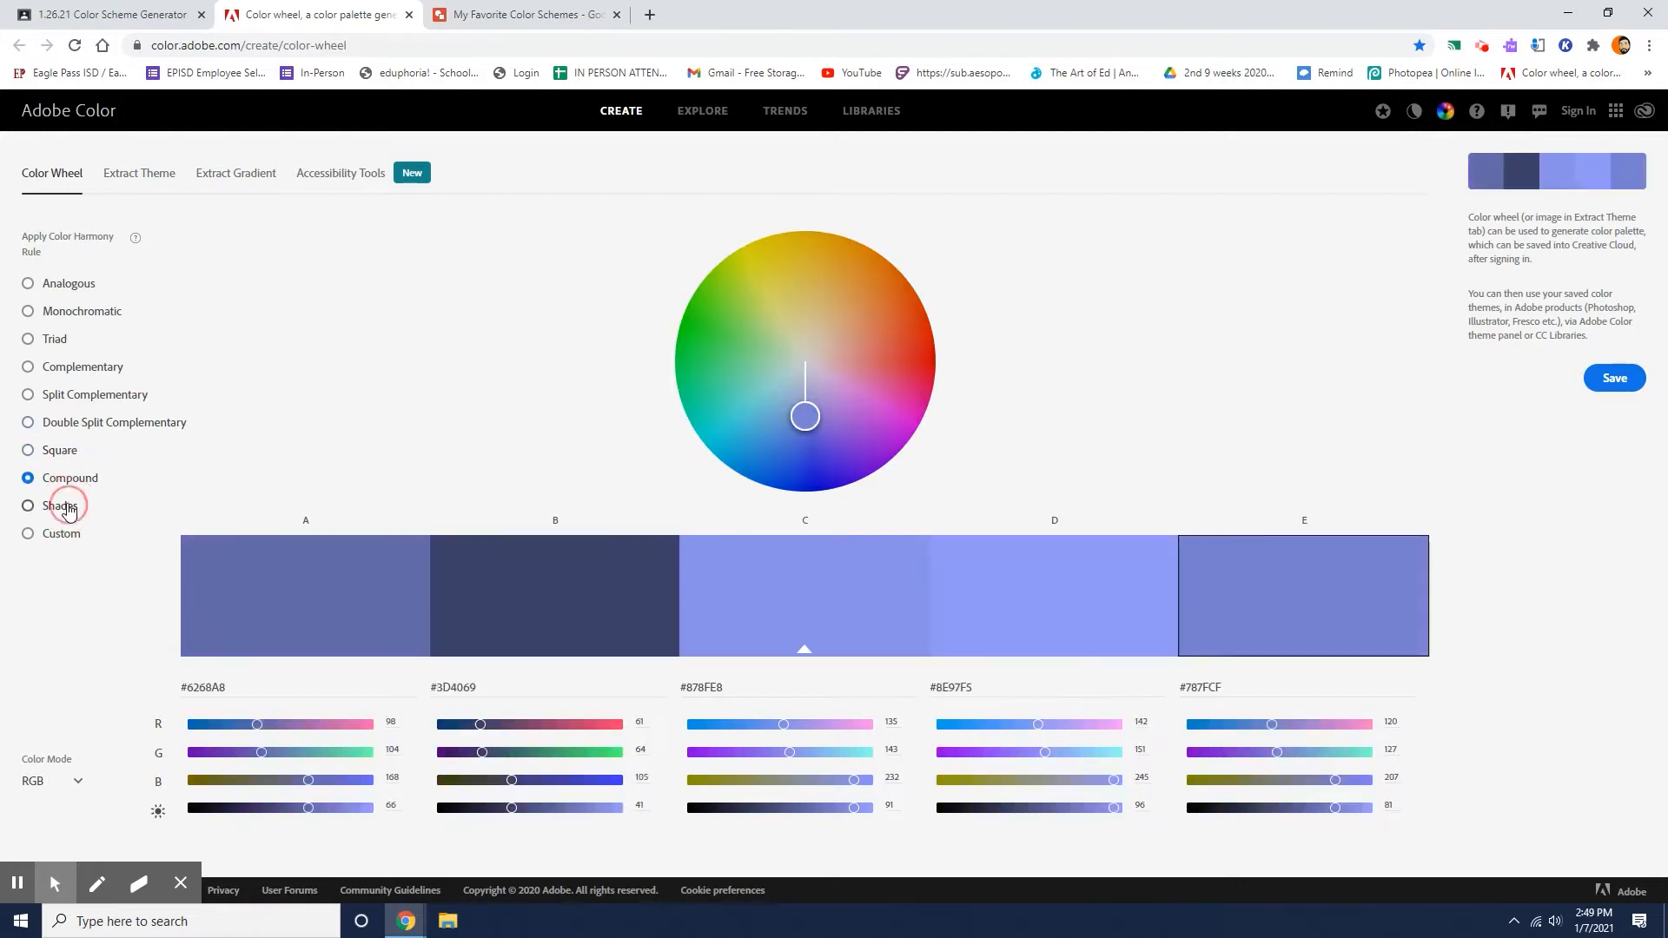
click(59, 452)
click(59, 480)
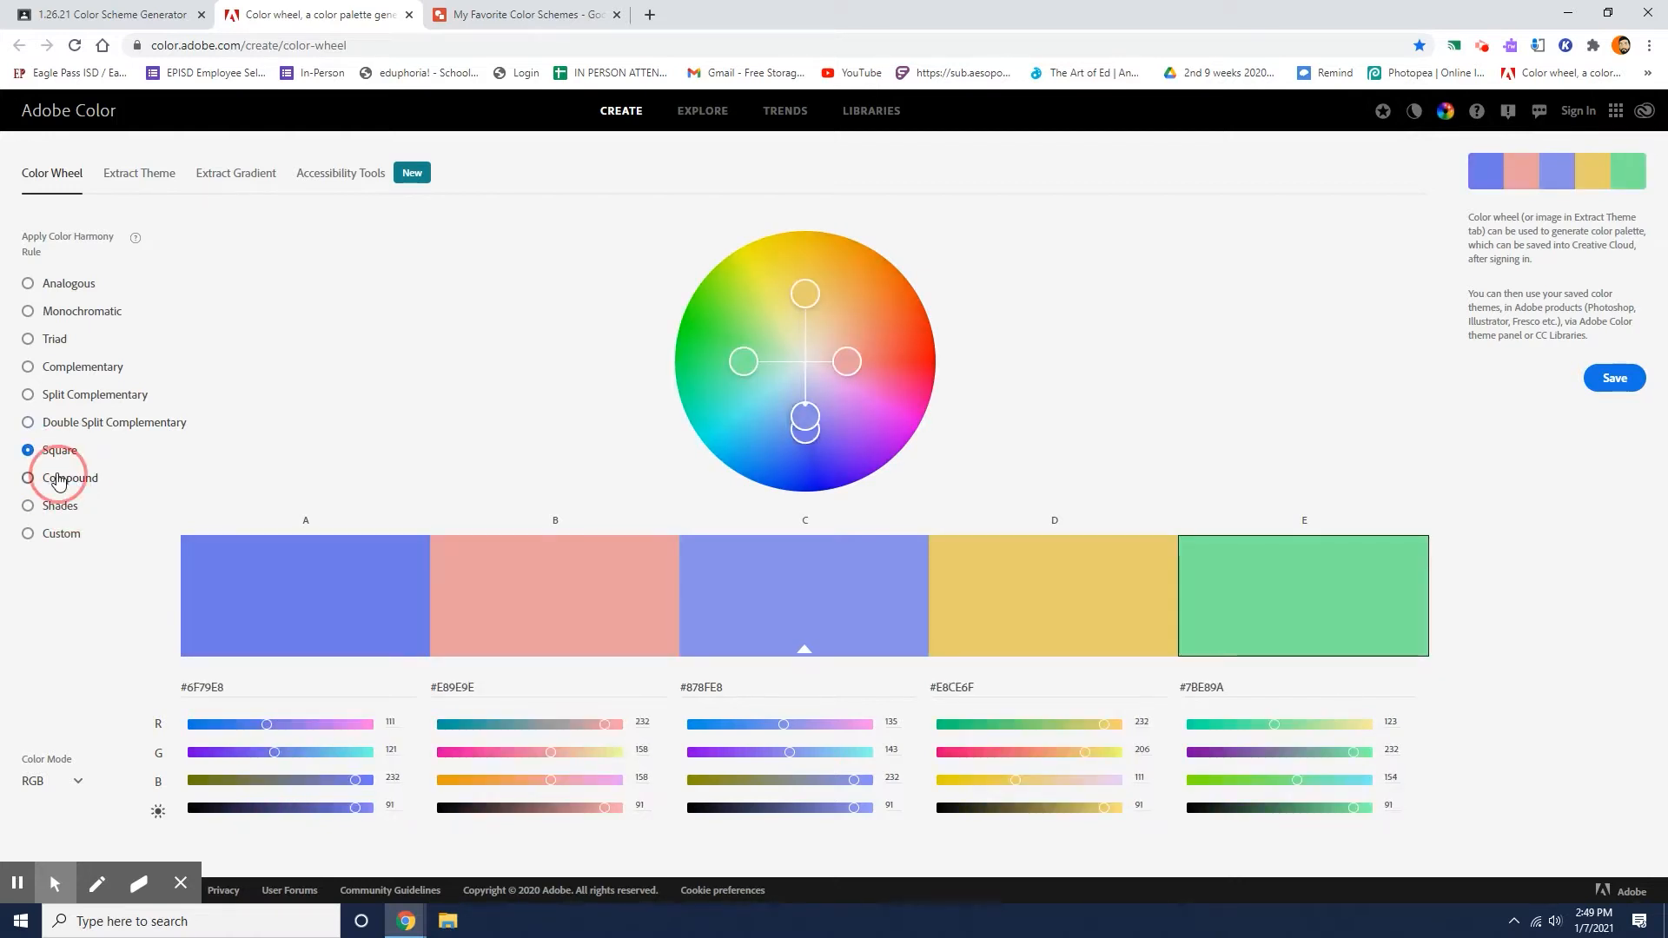
click(59, 423)
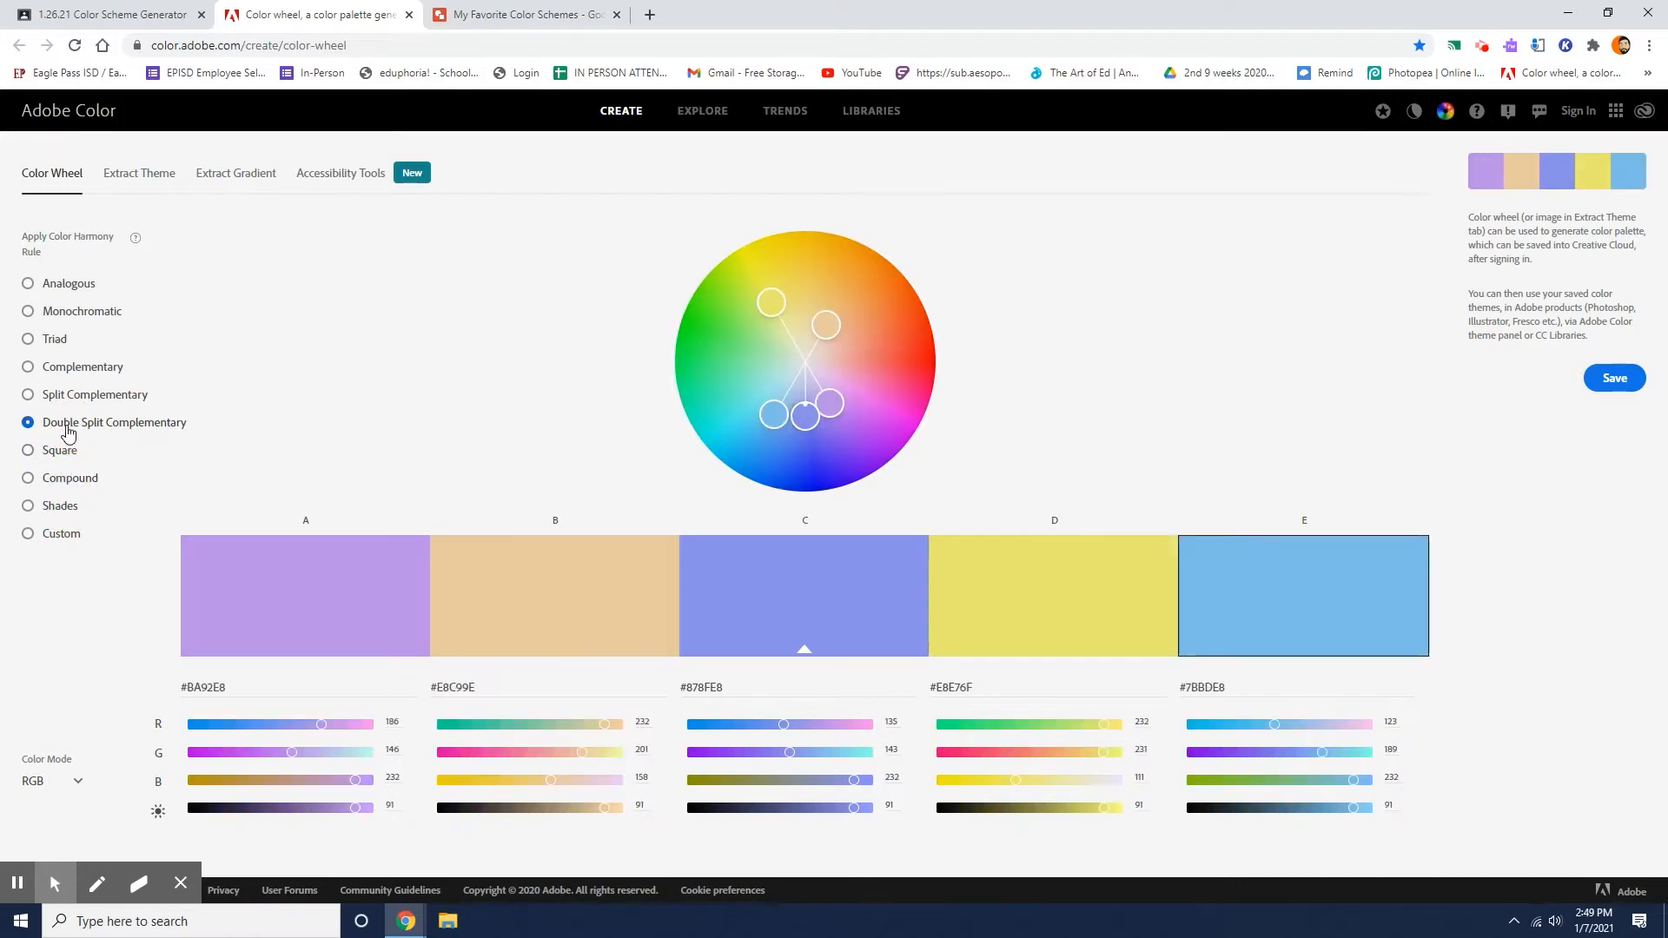
click(70, 395)
Apply the Double Split Complementary rule and adjust the wheel colors to #EB59E0, #ED8A55, #9495EB, #72ED40 and #88EBE6.
click(129, 432)
drag(828, 322, 723, 305)
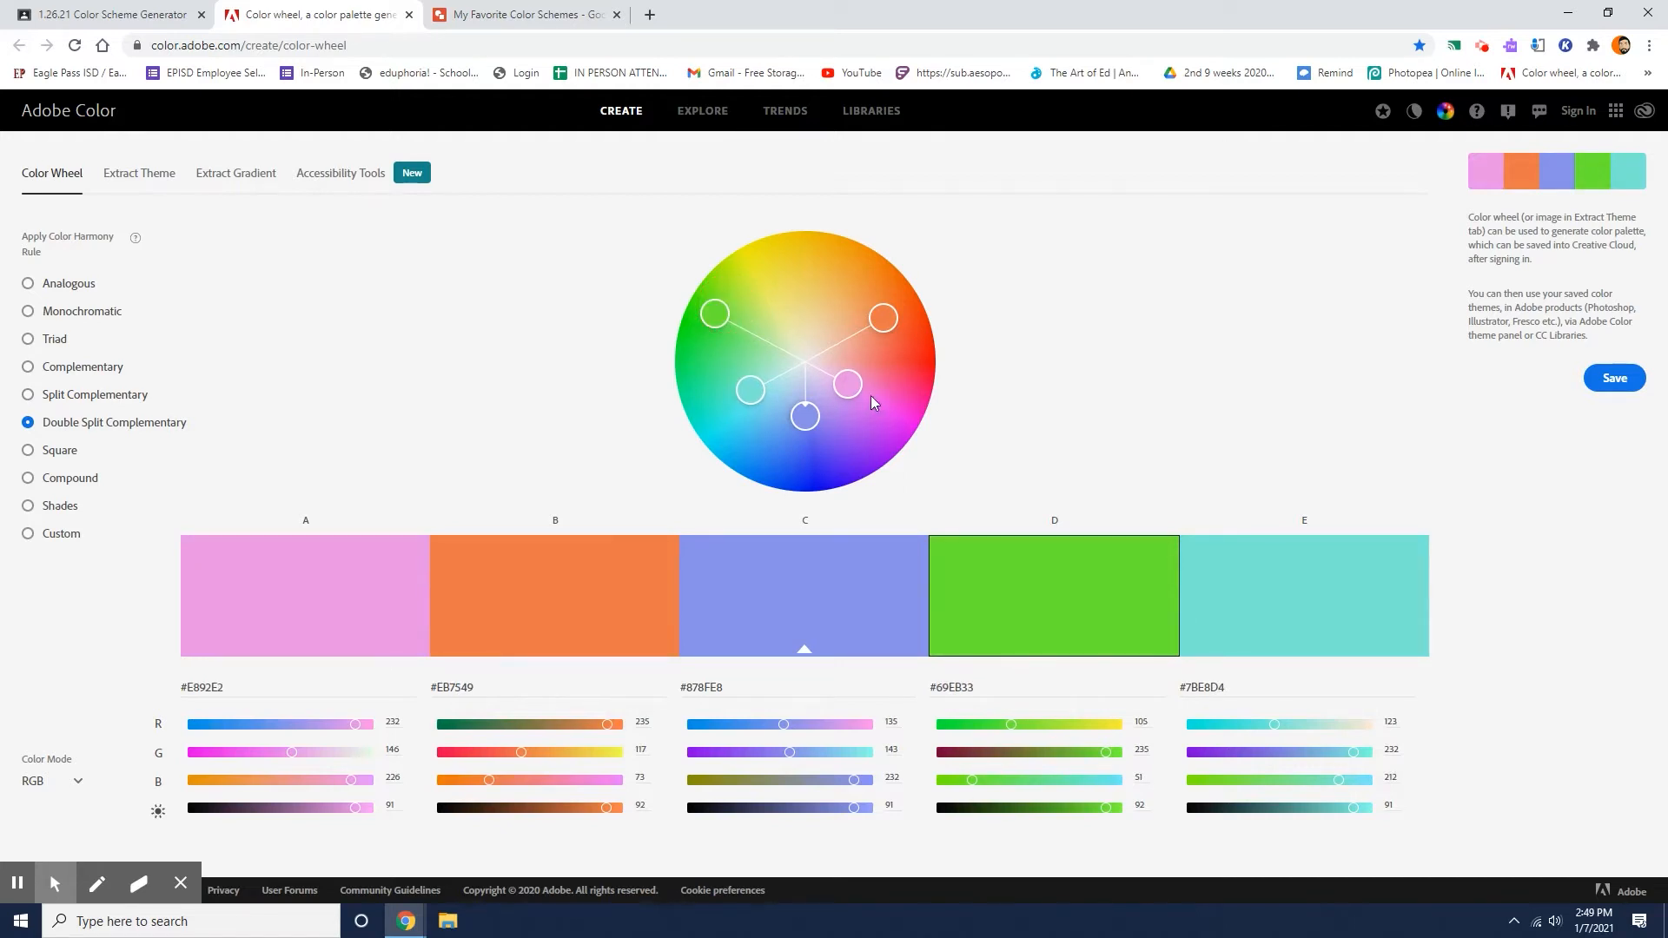
click(885, 319)
click(757, 385)
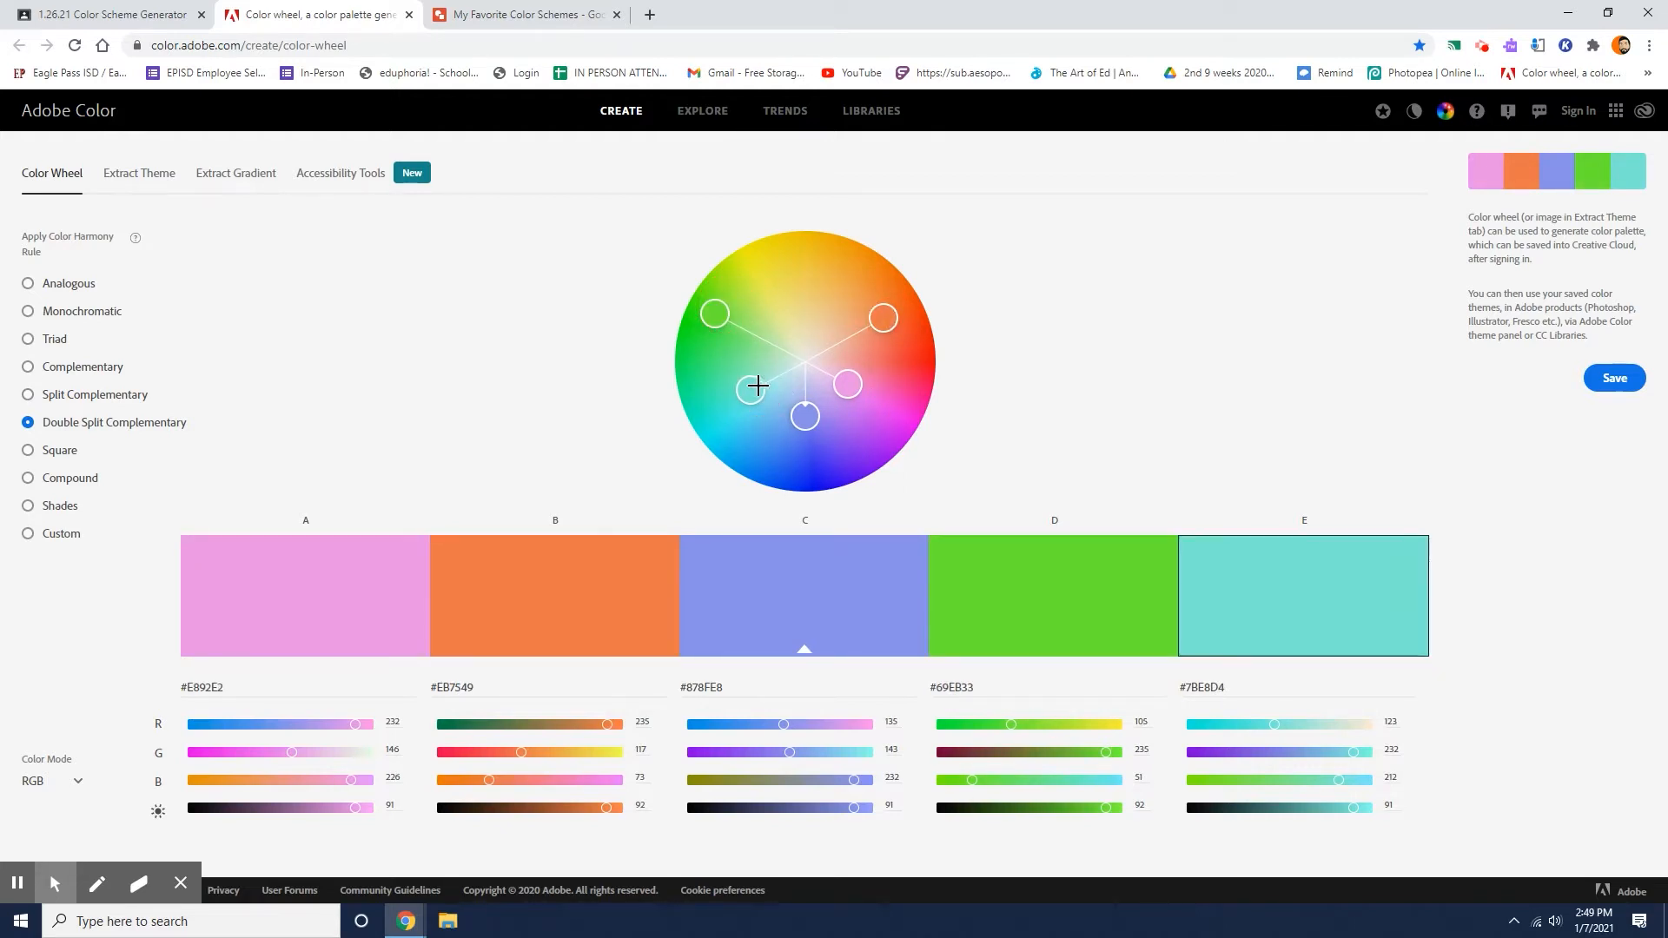
drag(806, 416, 890, 379)
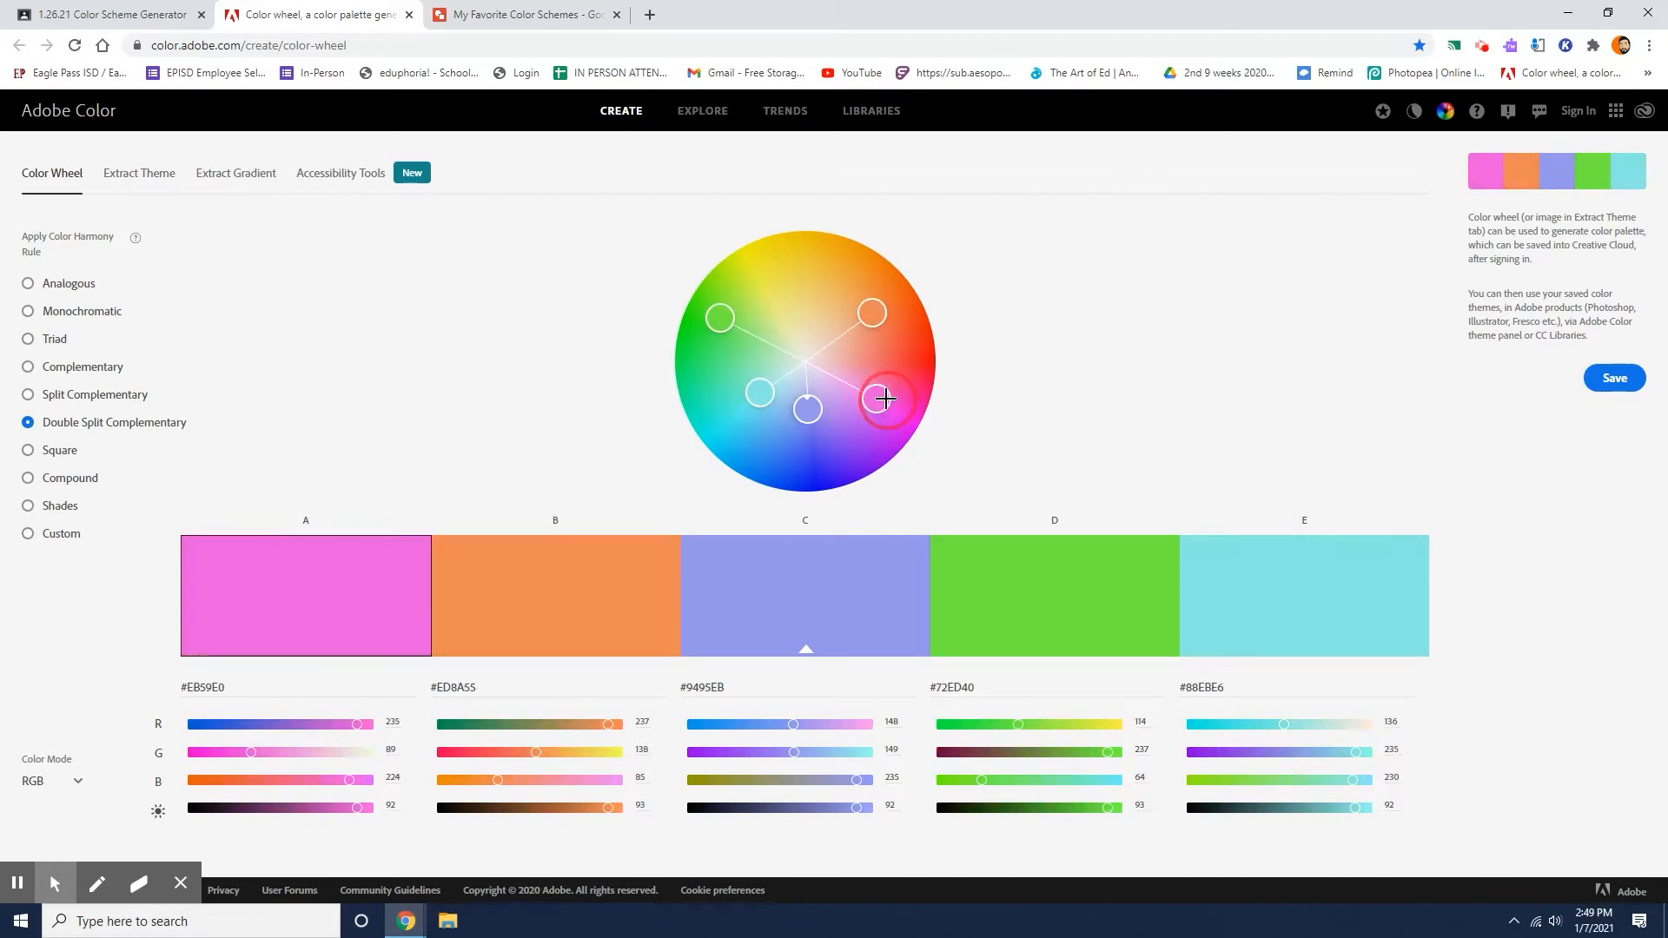
click(723, 314)
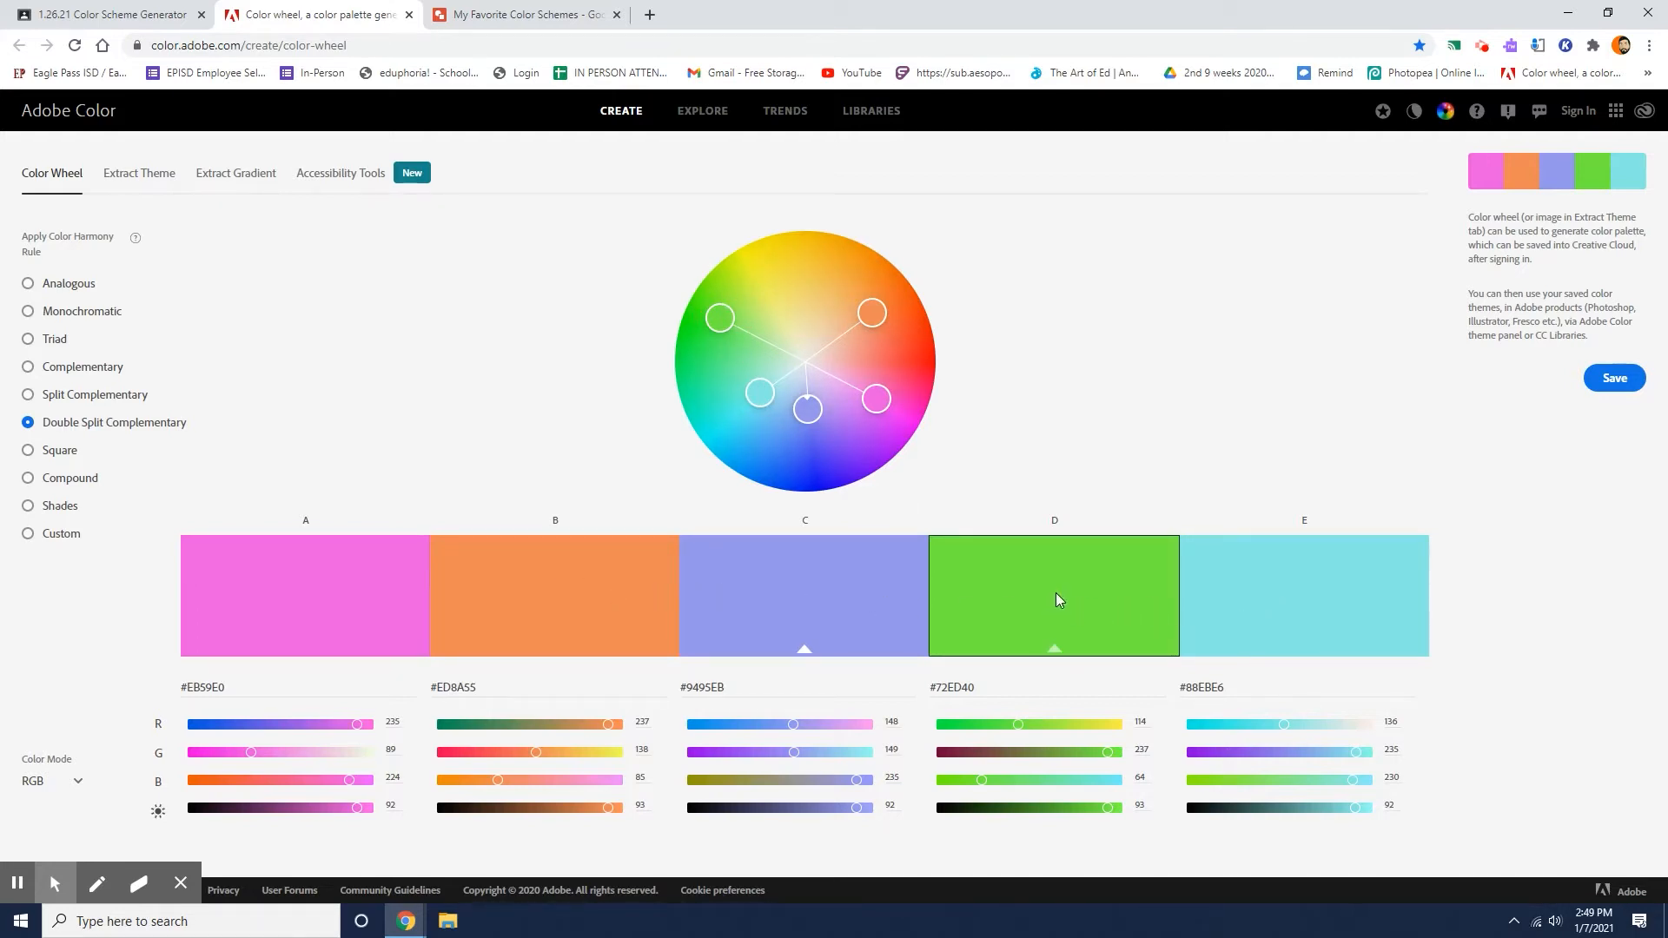
drag(1519, 198, 1479, 170)
Arrange the Adobe Color wheel and the My Favorite Color Schemes drawing in separate browser windows side by side.
click(1609, 12)
drag(1086, 76, 706, 22)
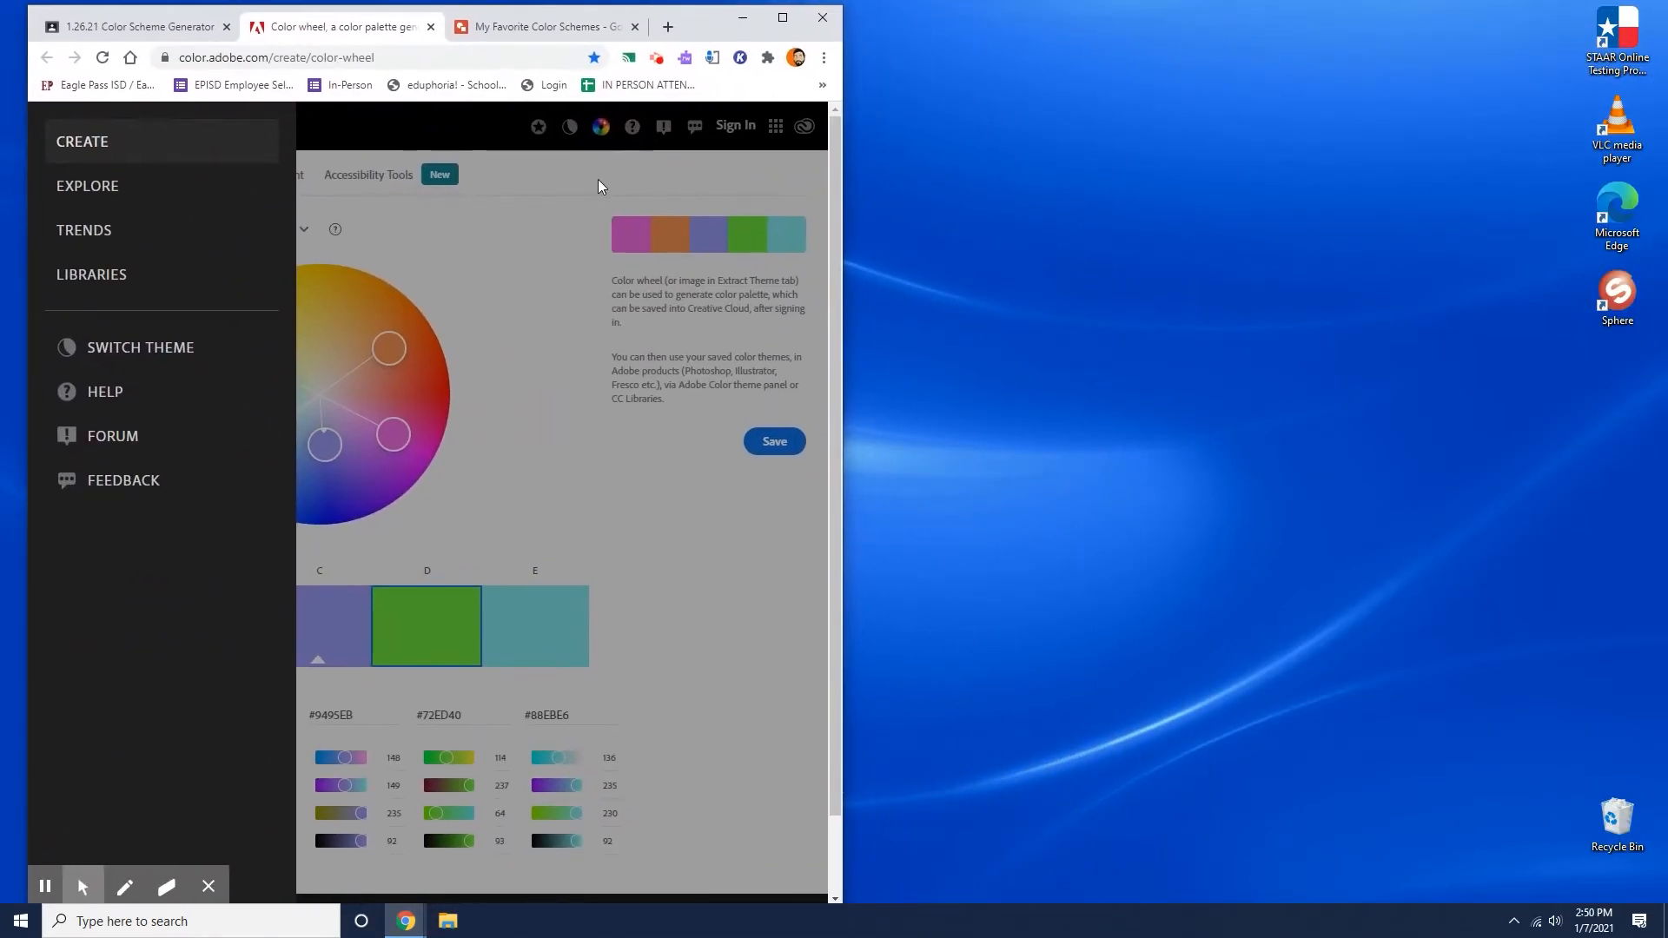
click(598, 186)
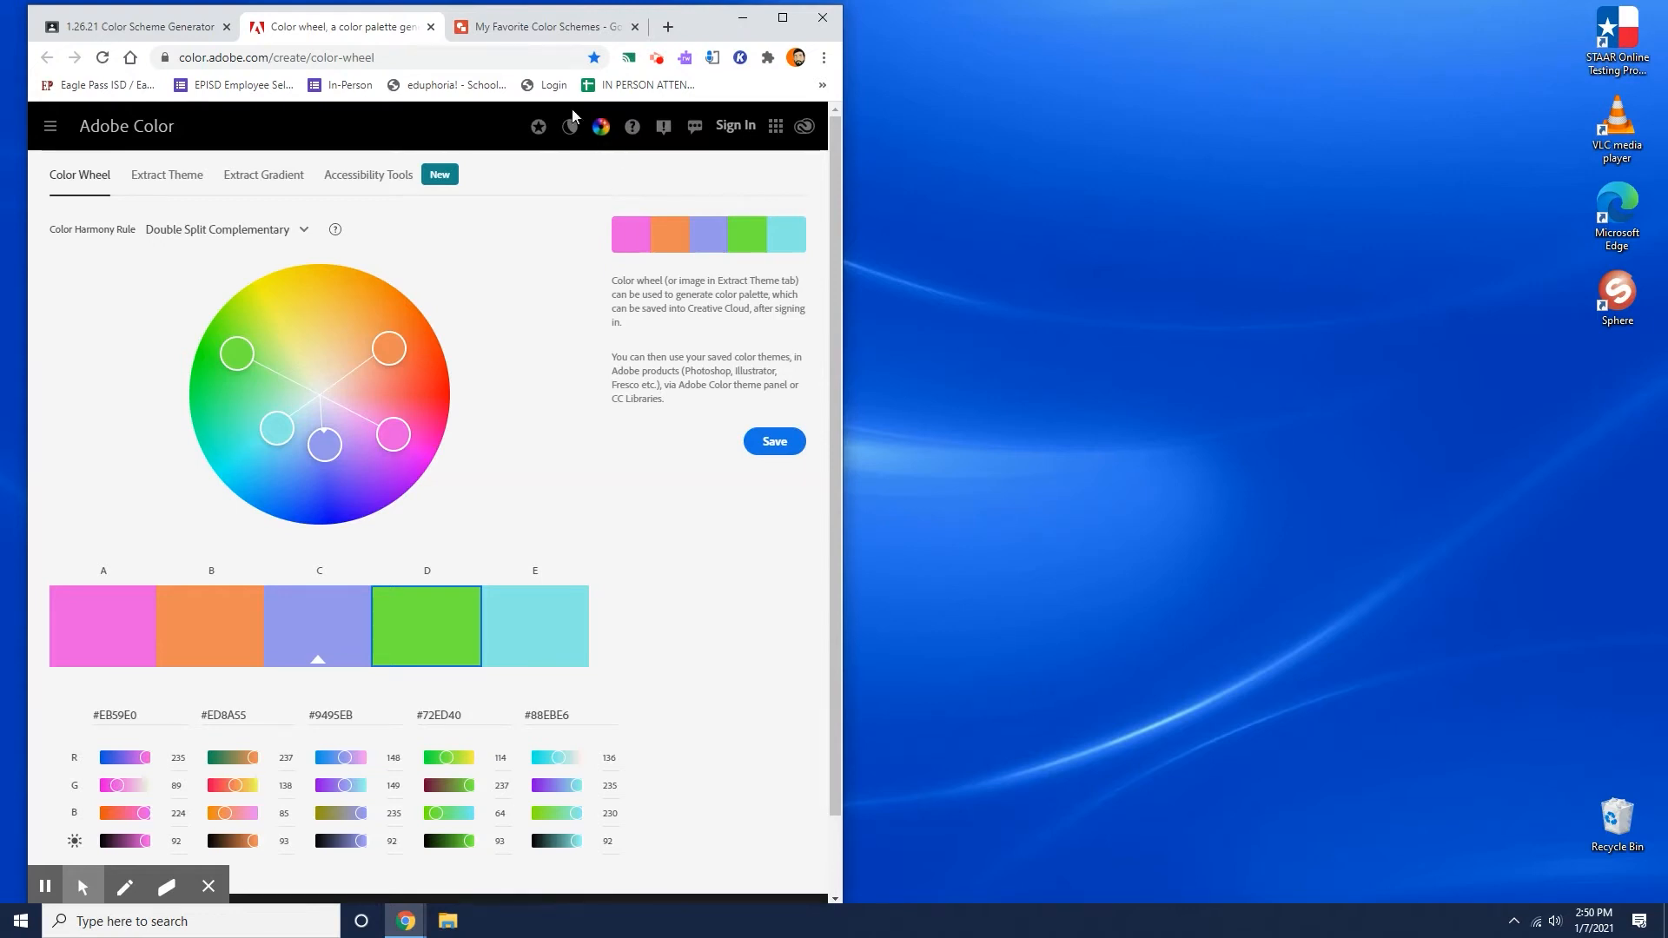
click(536, 33)
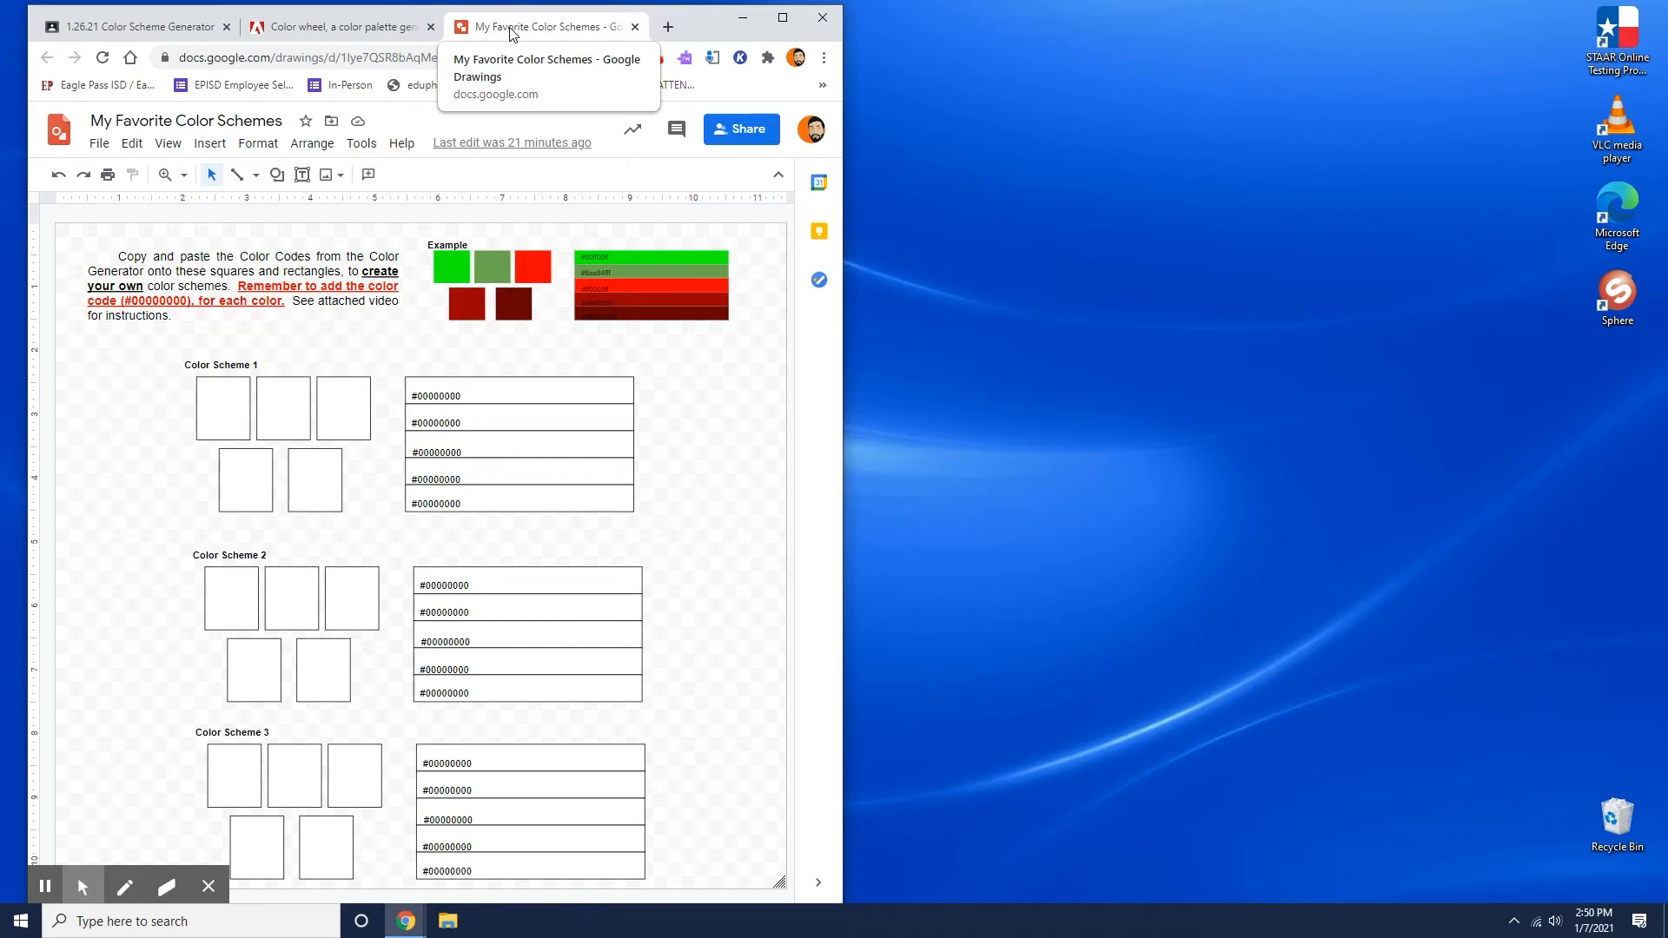
drag(511, 33, 955, 33)
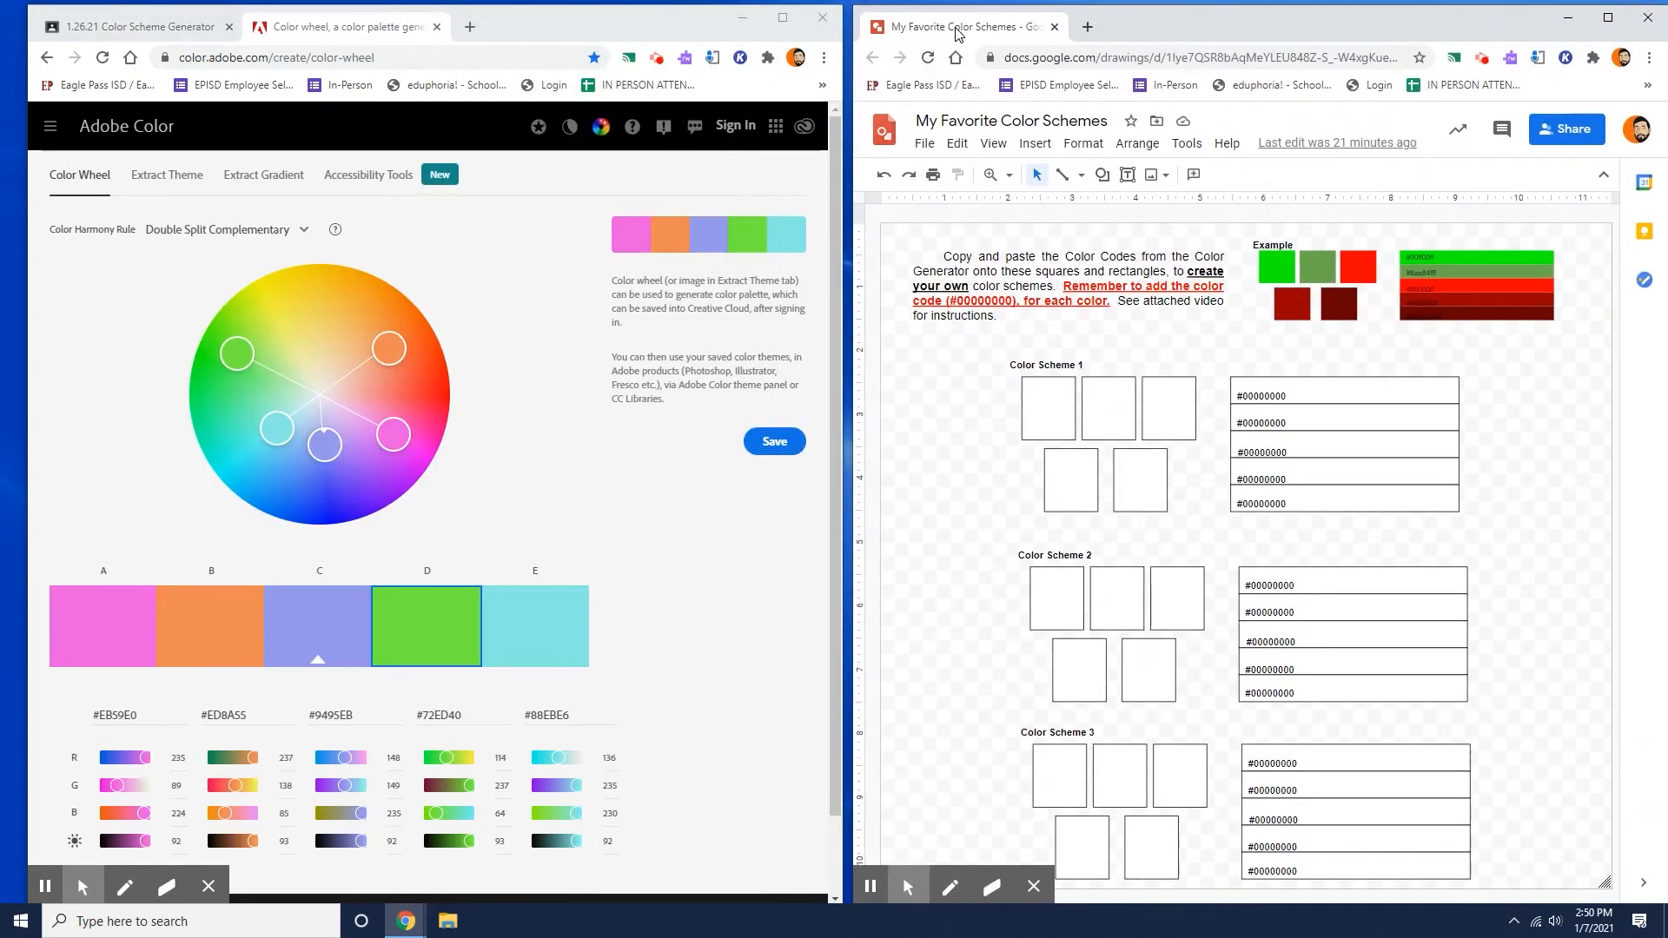
click(376, 39)
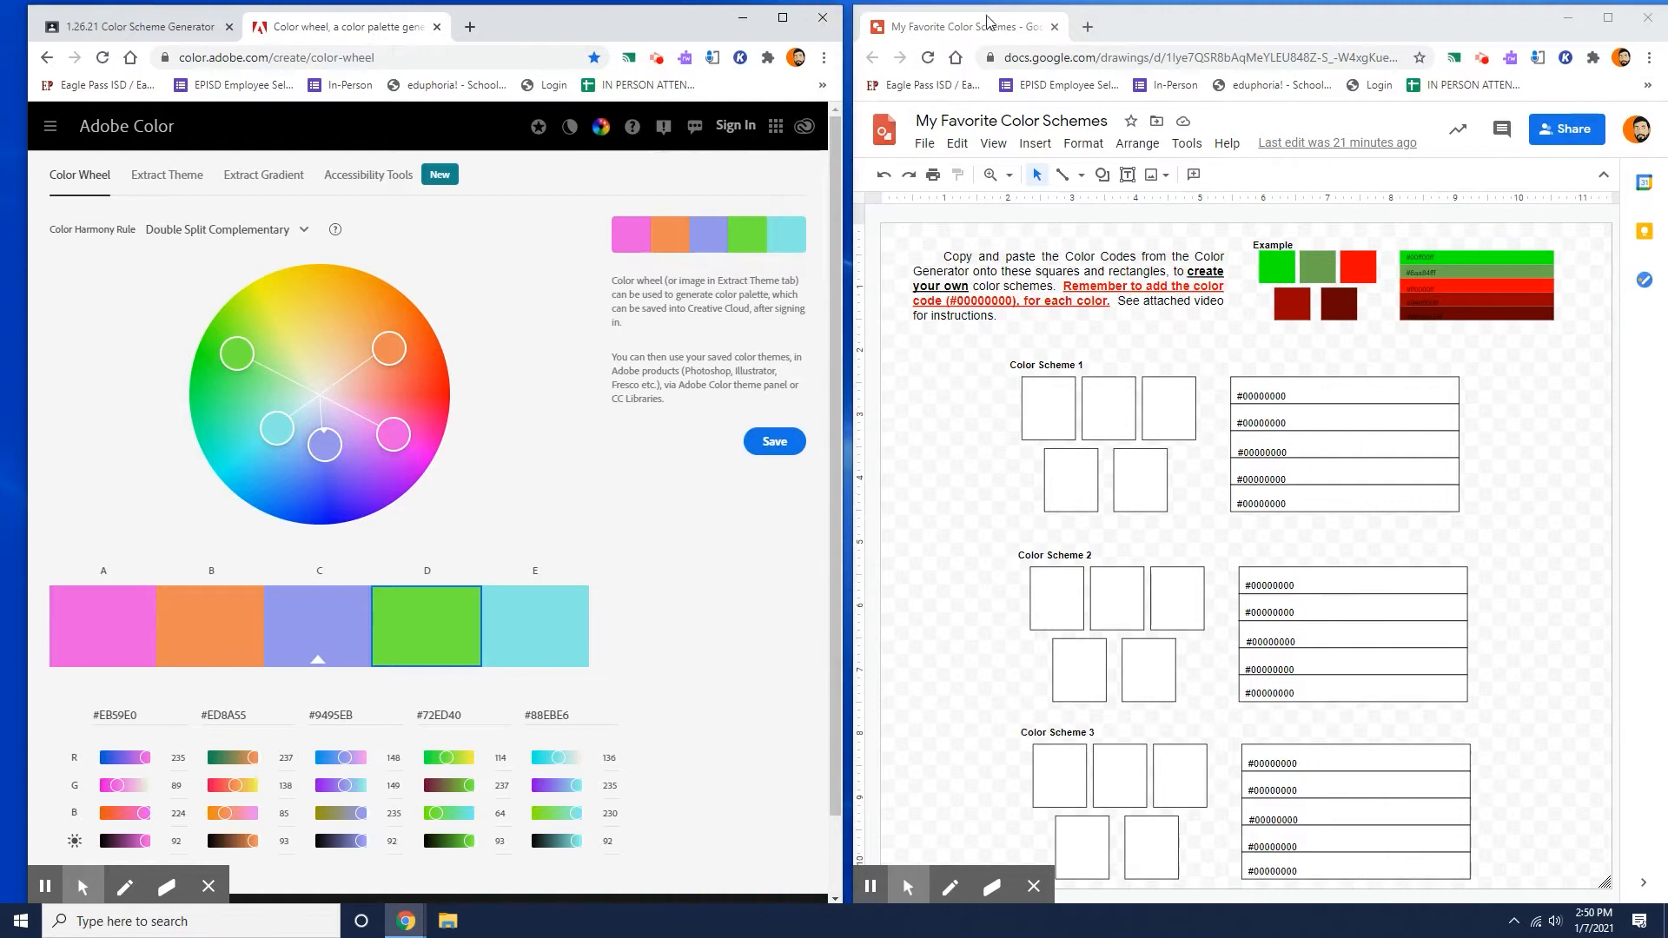
Maximize the My Favorite Color Schemes window and set the drawing's zoom to 100%.
click(1608, 17)
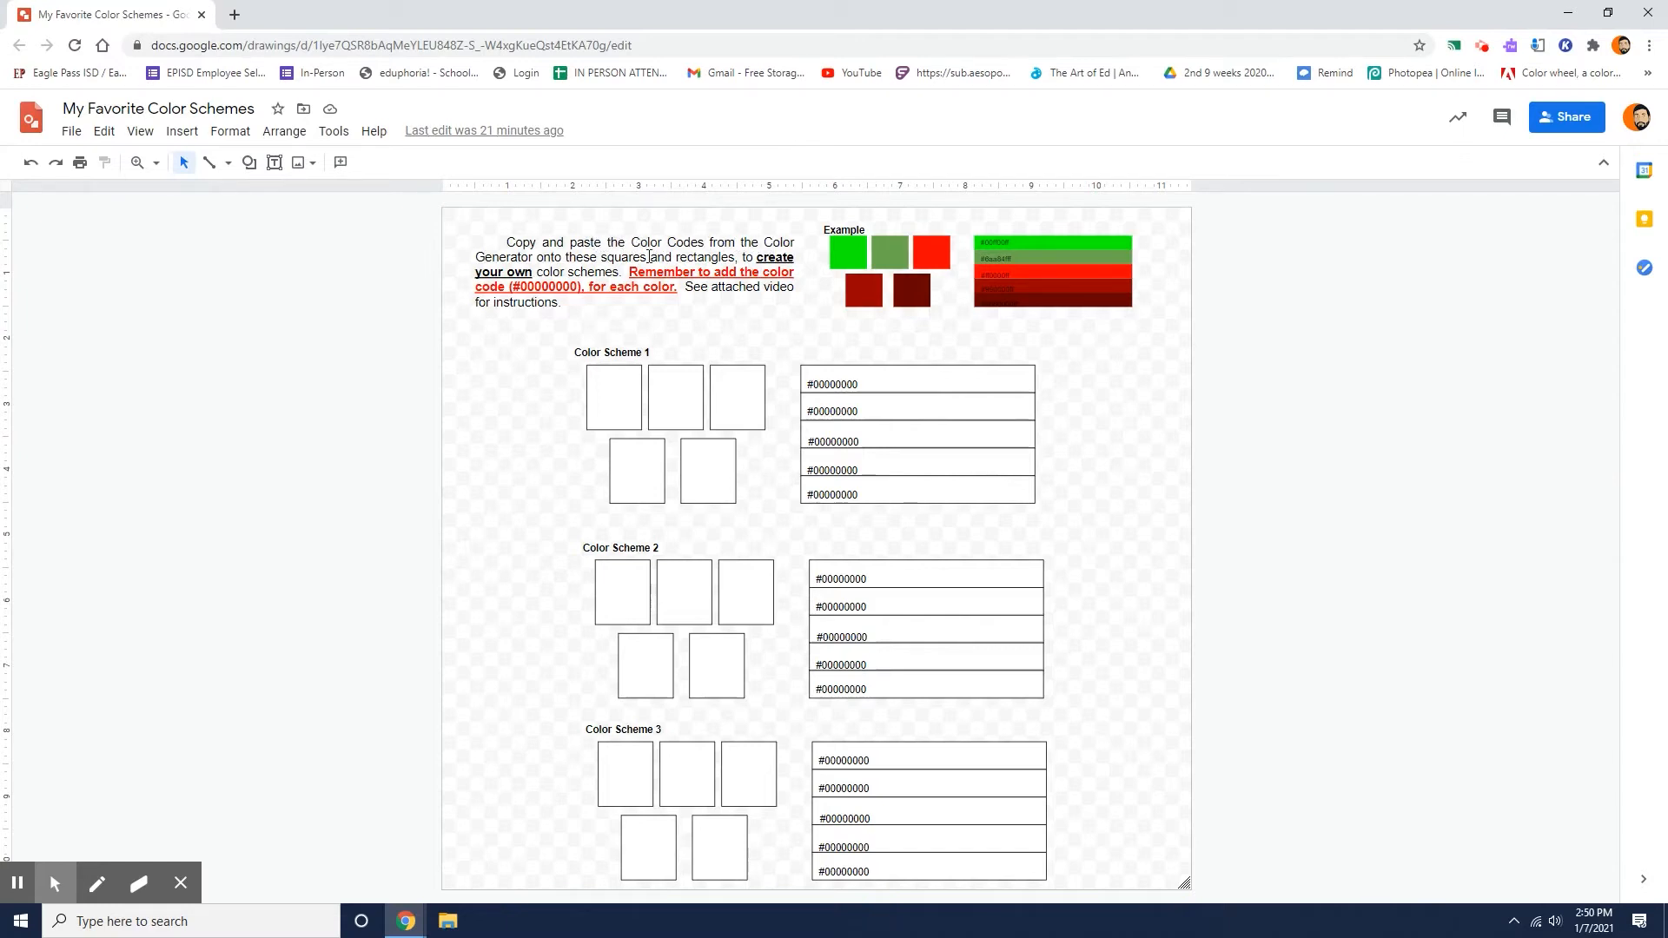
click(140, 131)
click(170, 164)
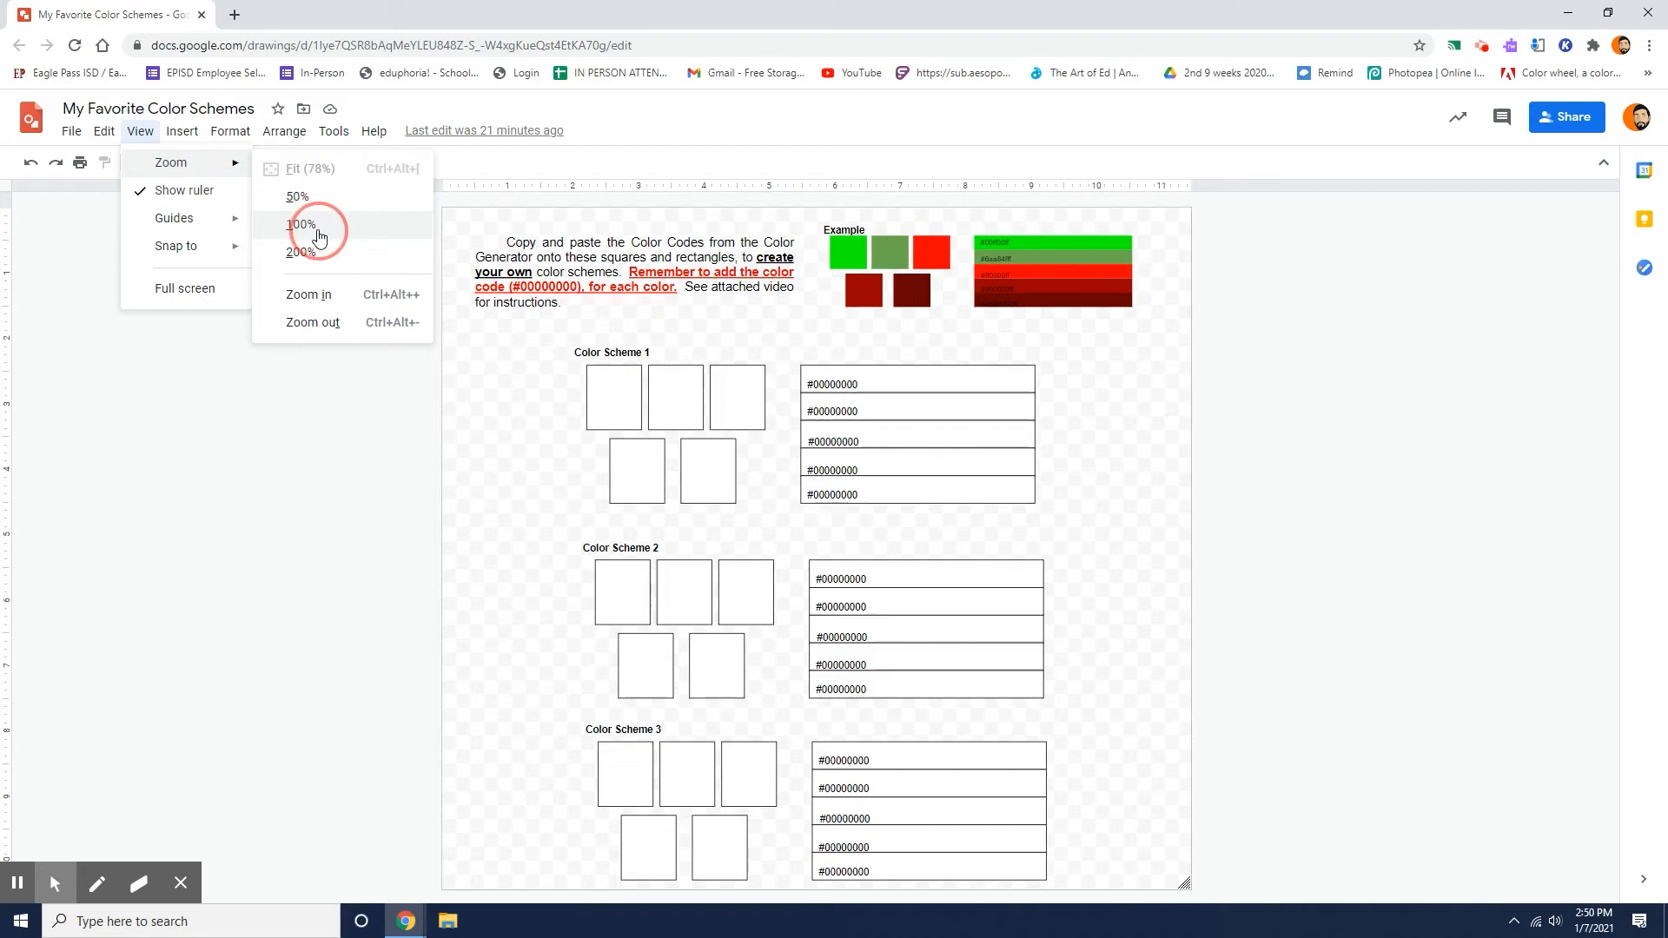
click(315, 231)
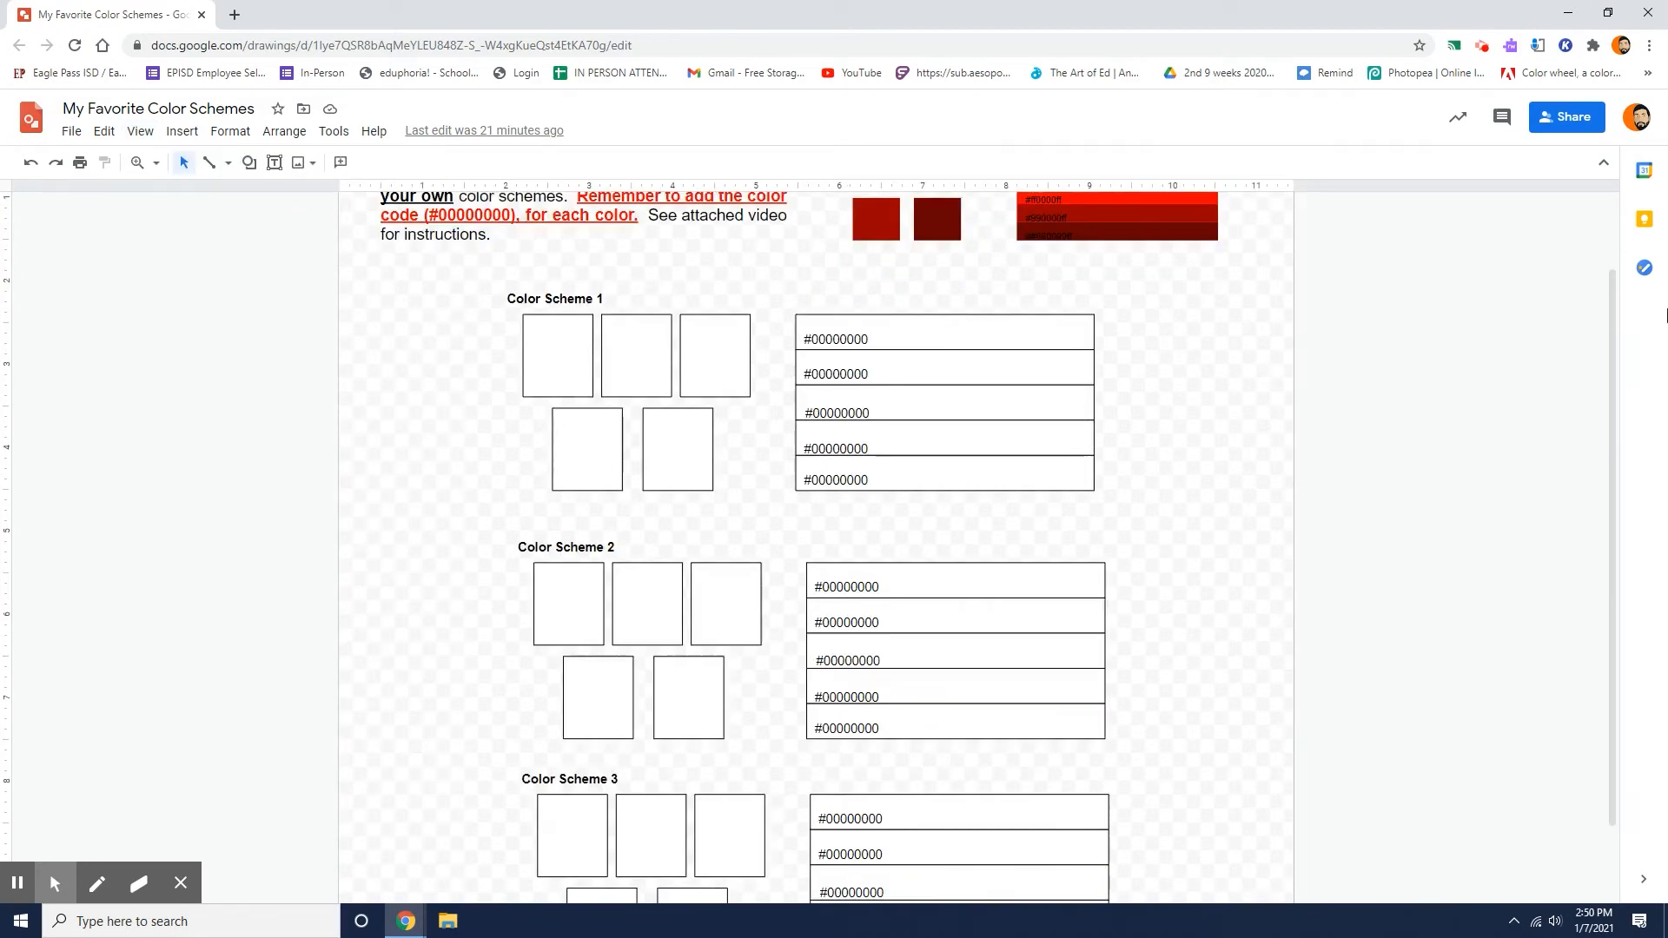
drag(1611, 300, 1610, 224)
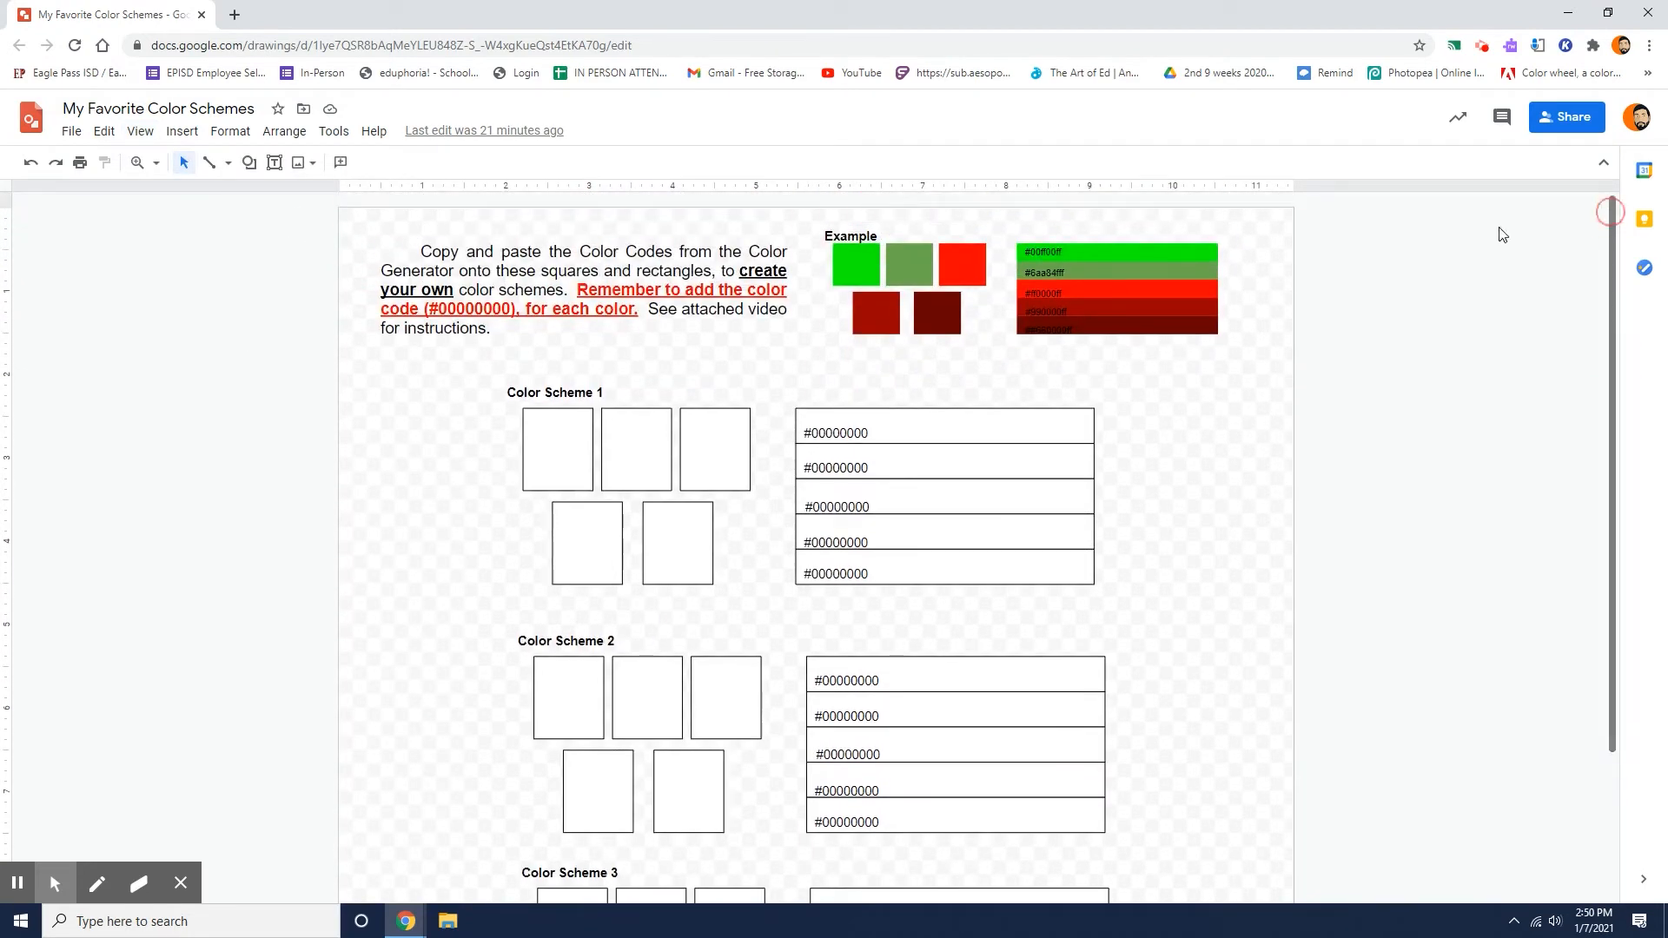
Highlight the words "create your own" in the drawing's instruction text and clear the selection.
click(743, 271)
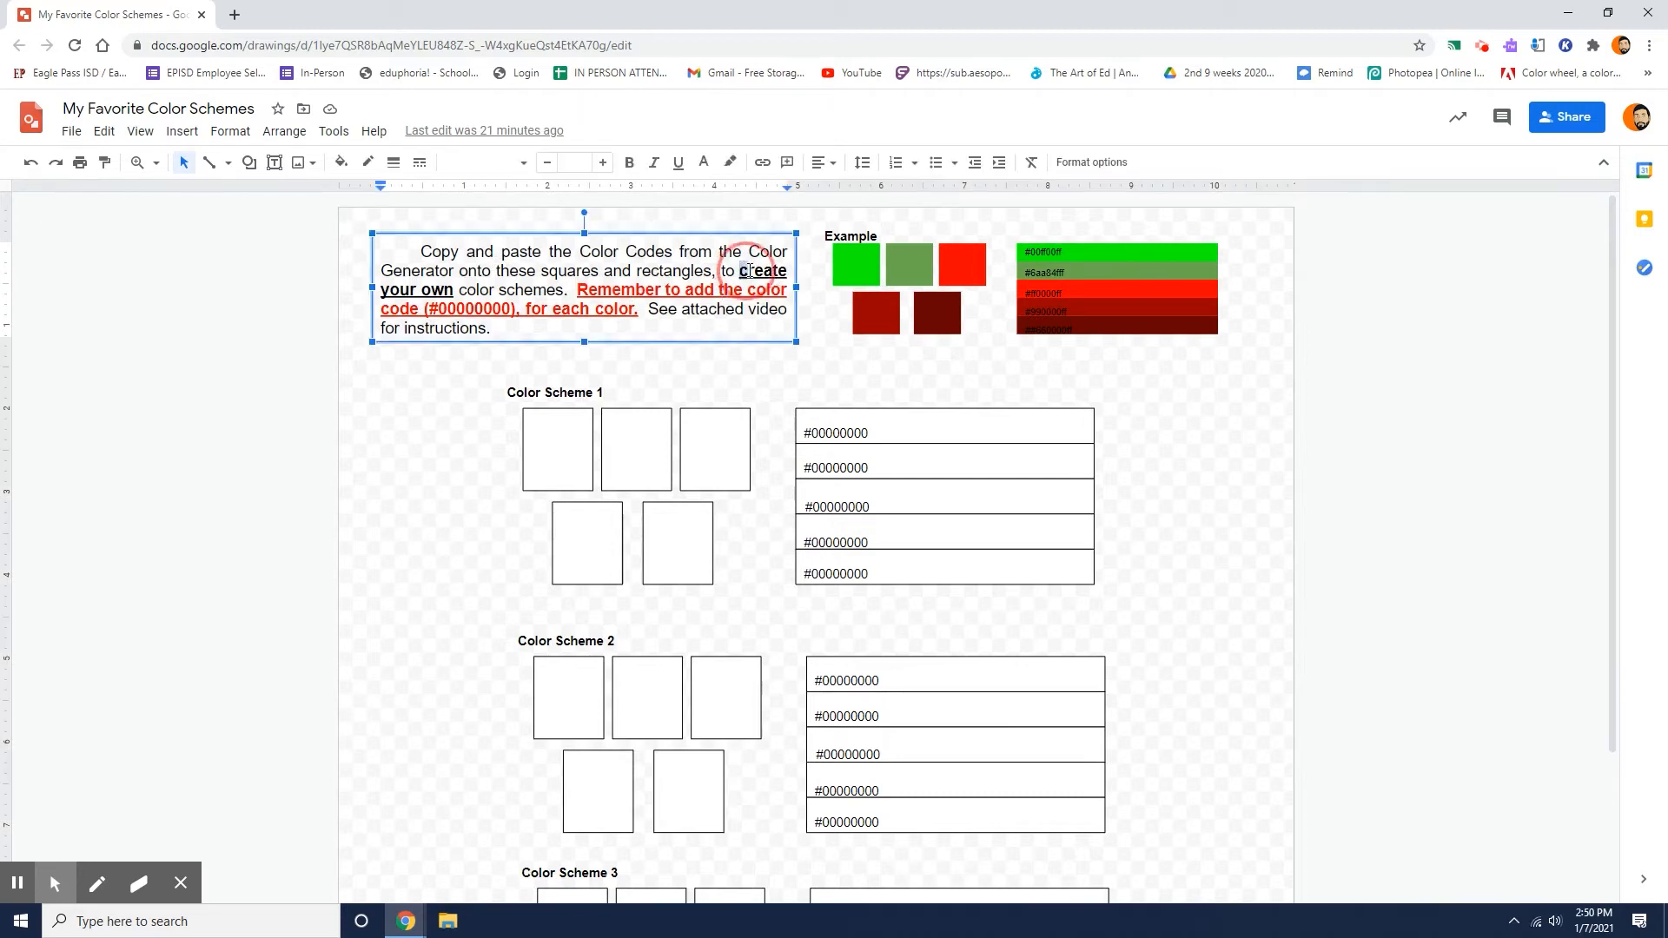
drag(740, 271, 436, 289)
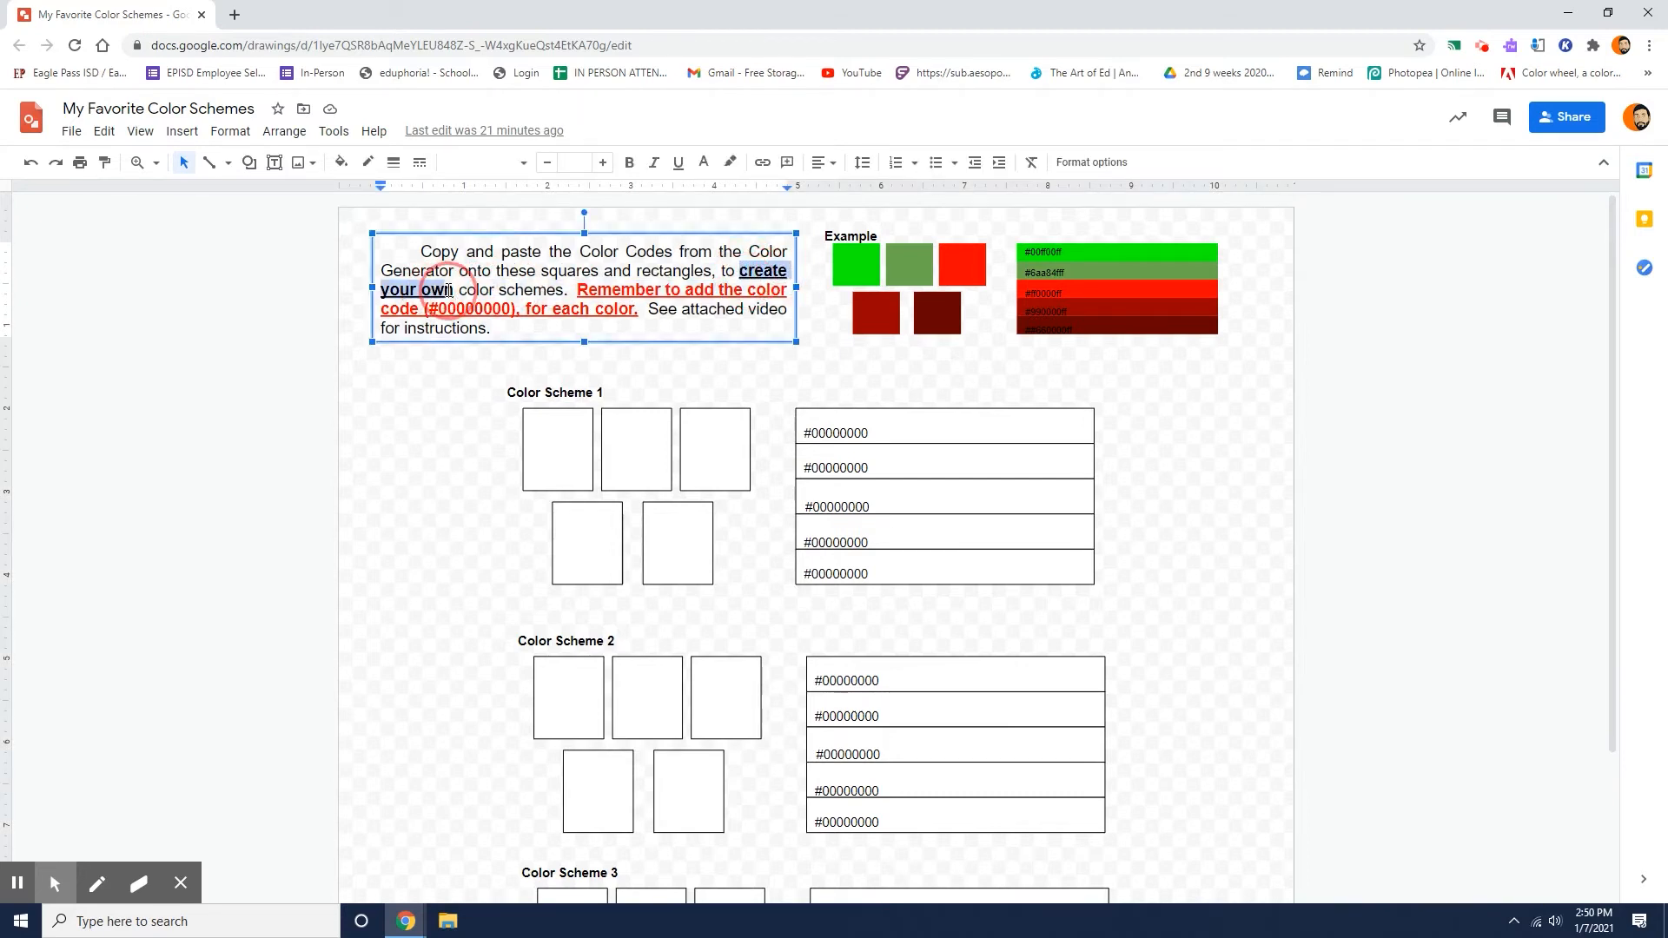
click(678, 361)
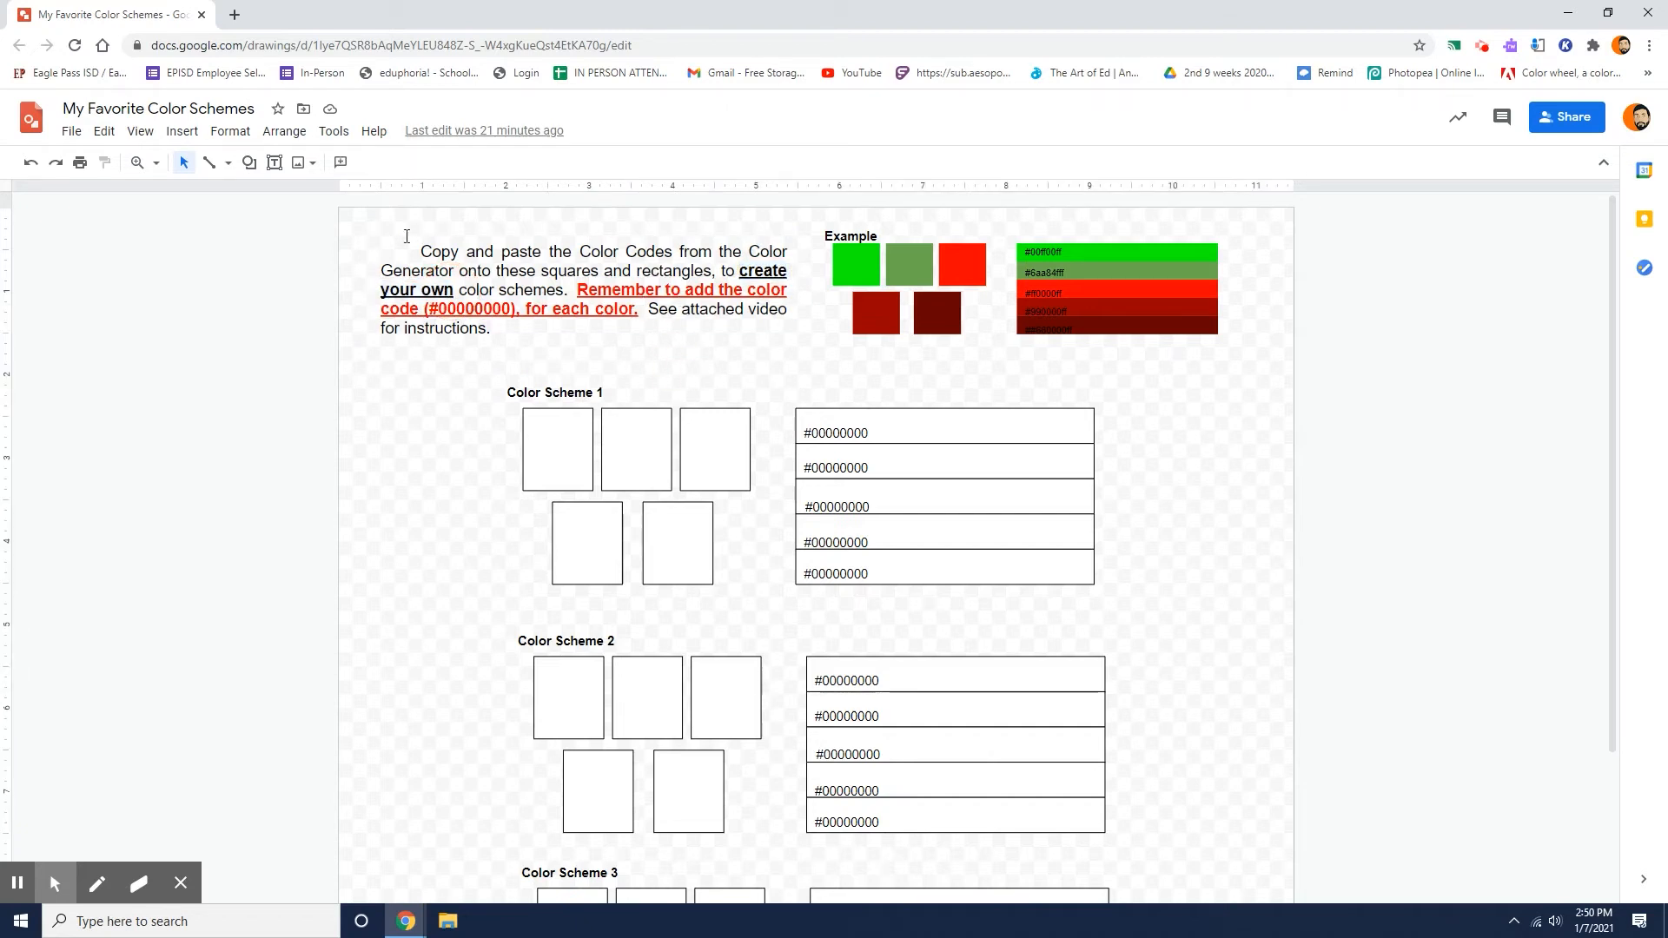
click(140, 131)
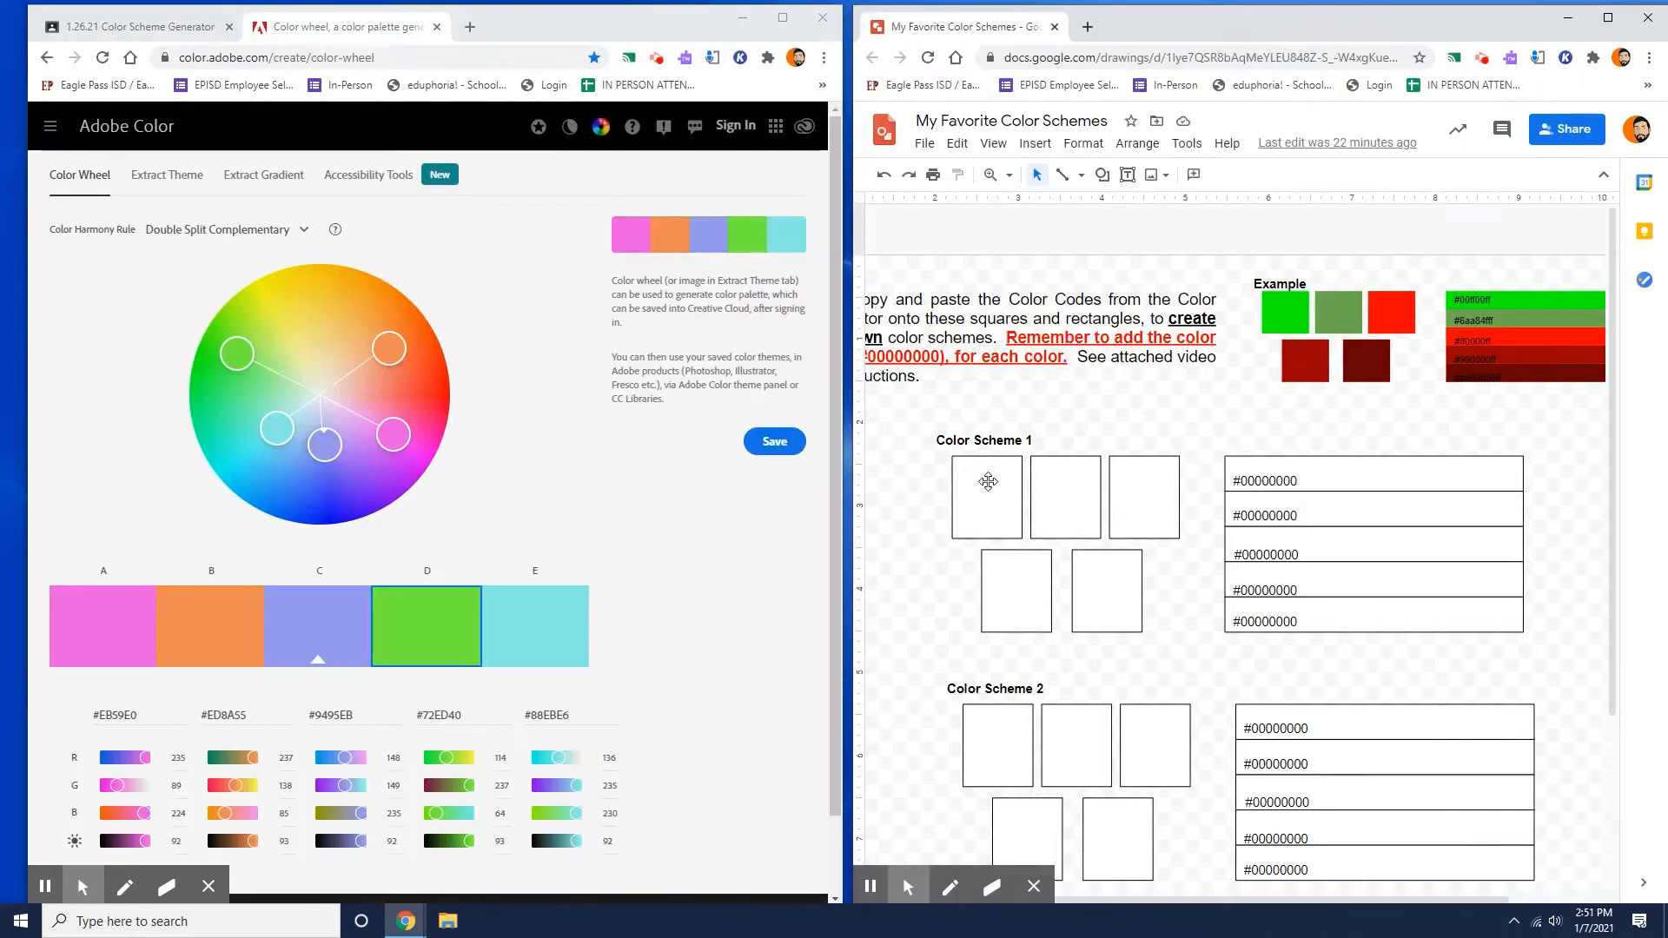
Select the first square of Color Scheme 1 and copy the hex code EB59E0 of the pink swatch A.
click(991, 489)
click(106, 622)
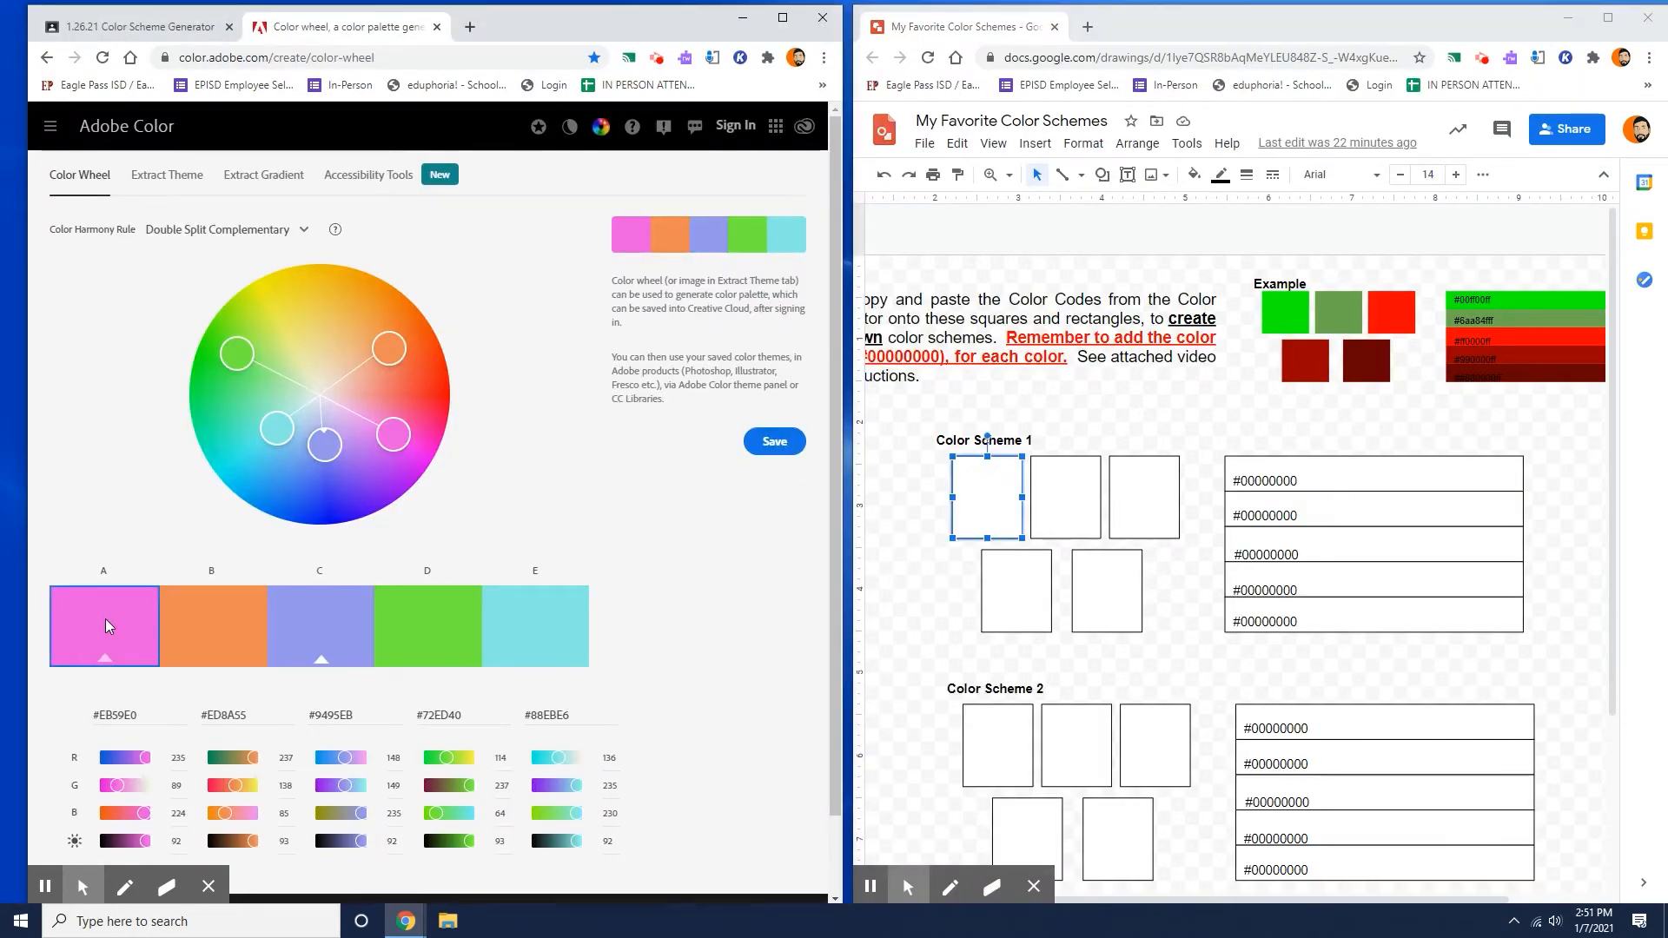
click(977, 496)
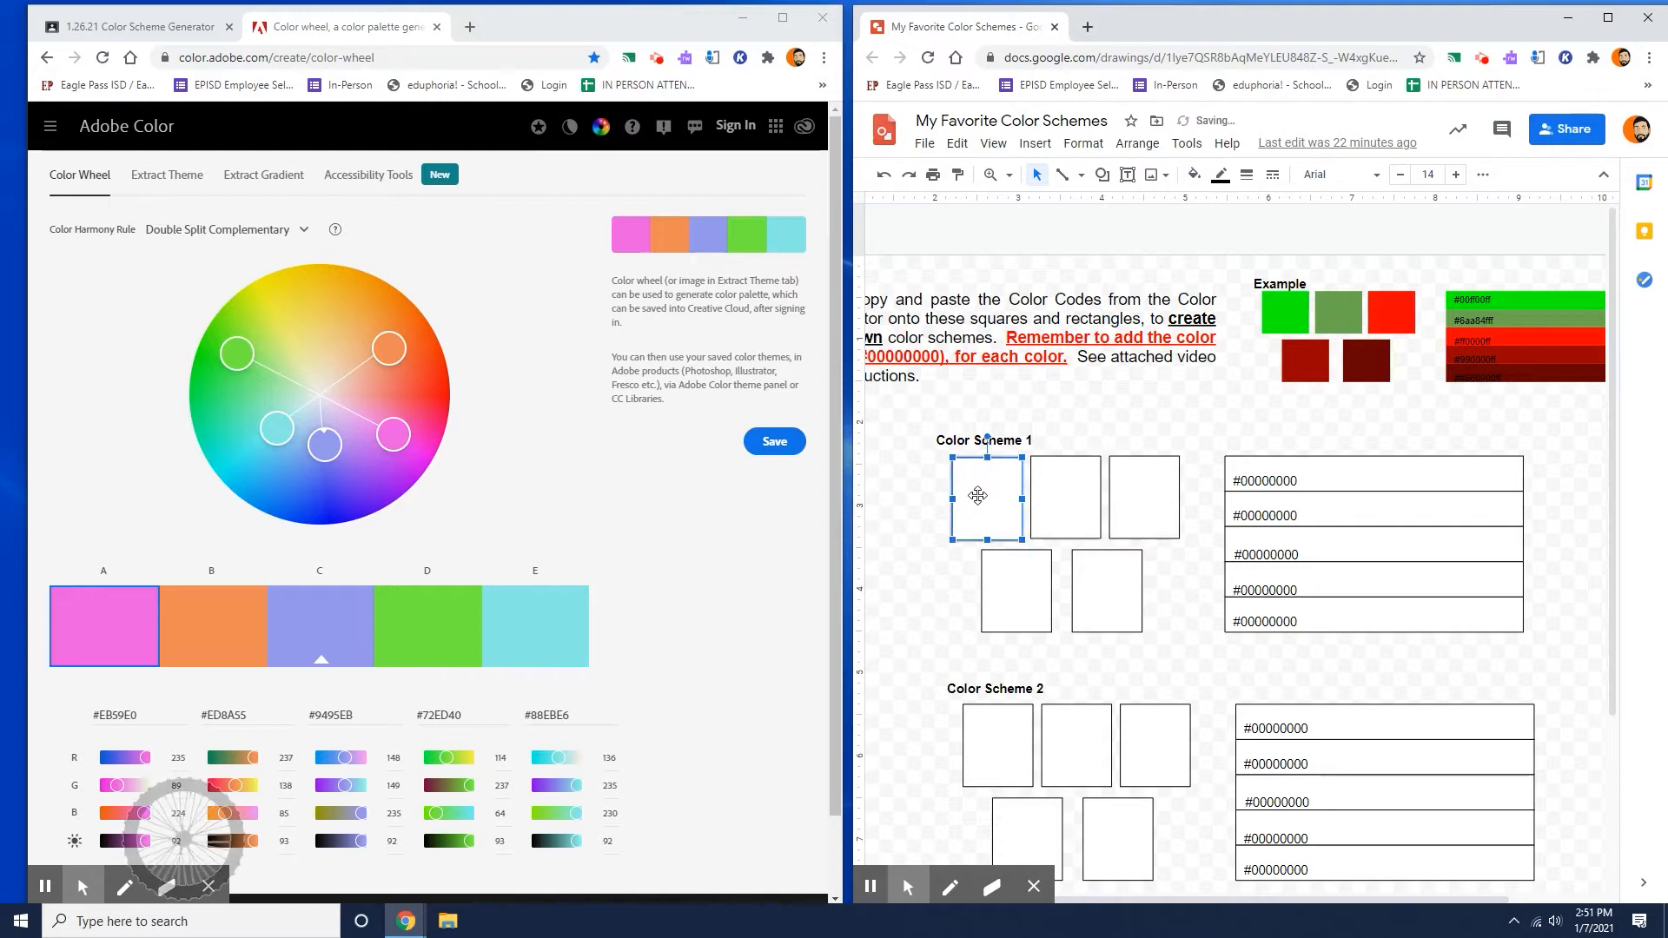
click(119, 717)
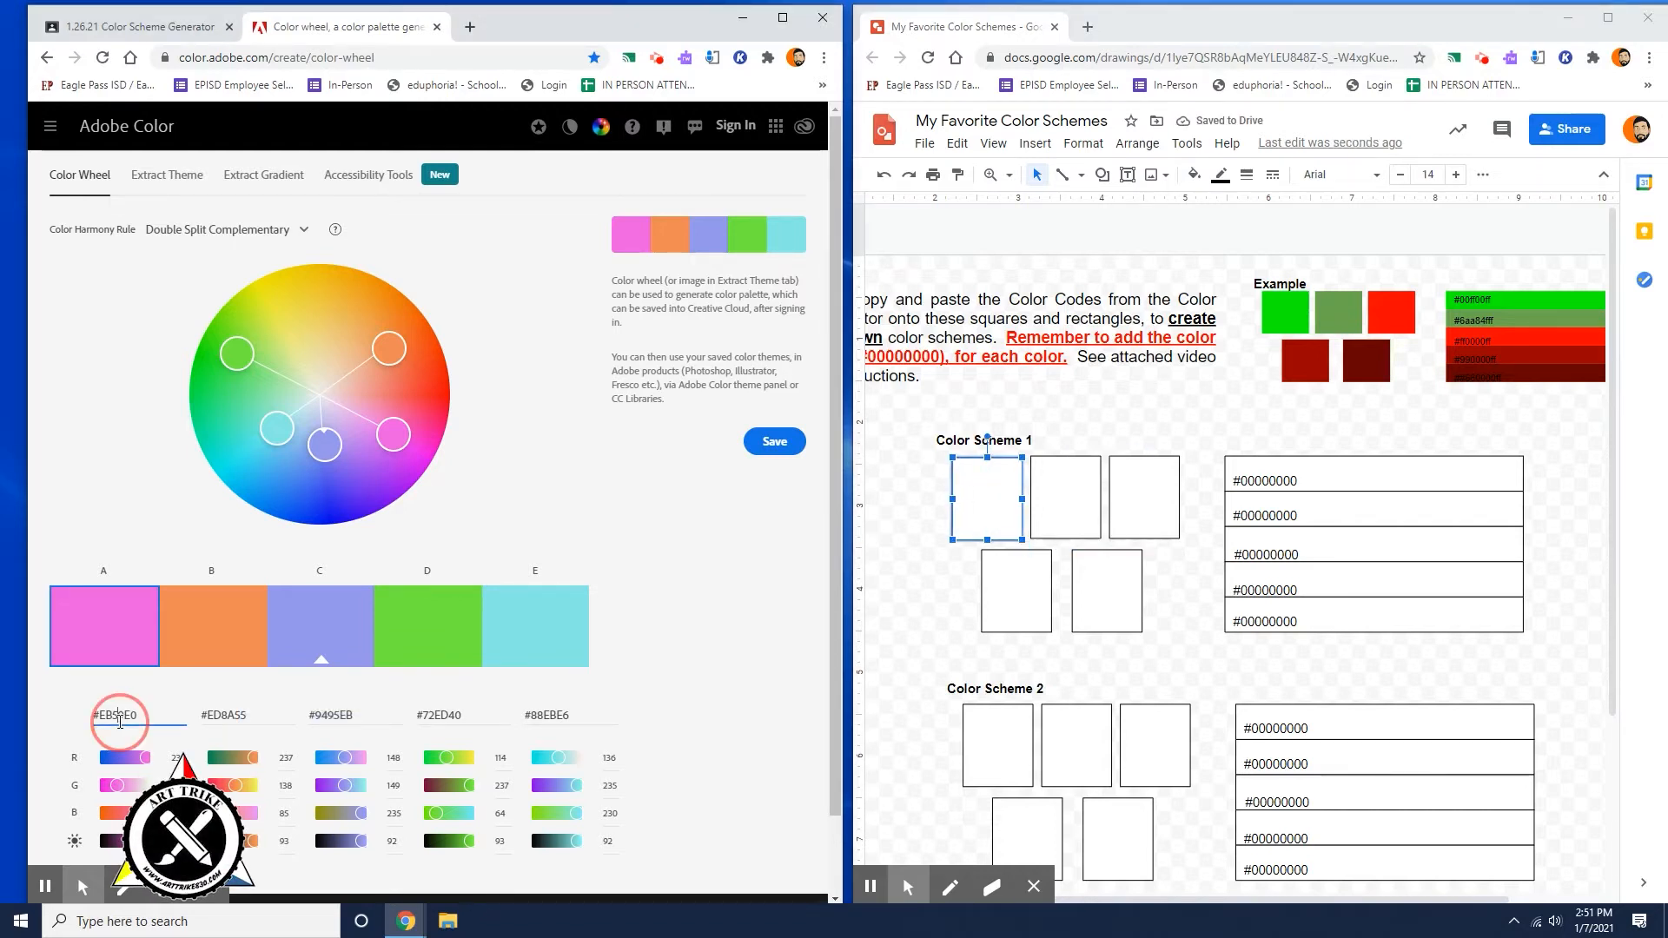
double_click(119, 717)
key(ctrl+c)
right_click(119, 719)
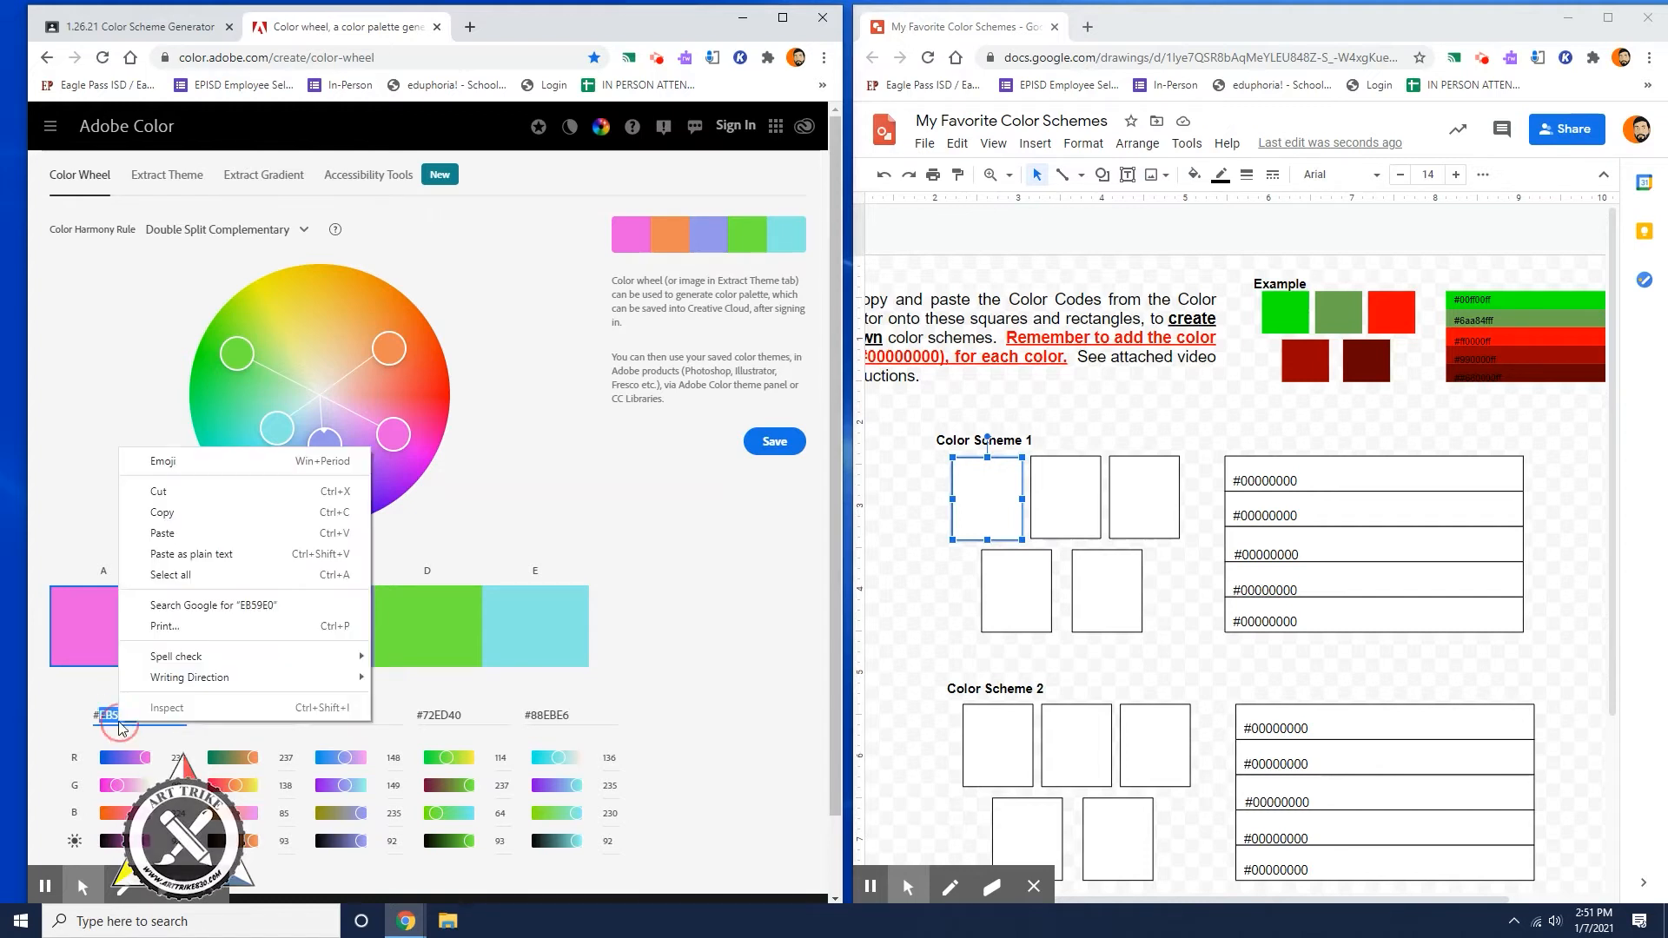
click(189, 512)
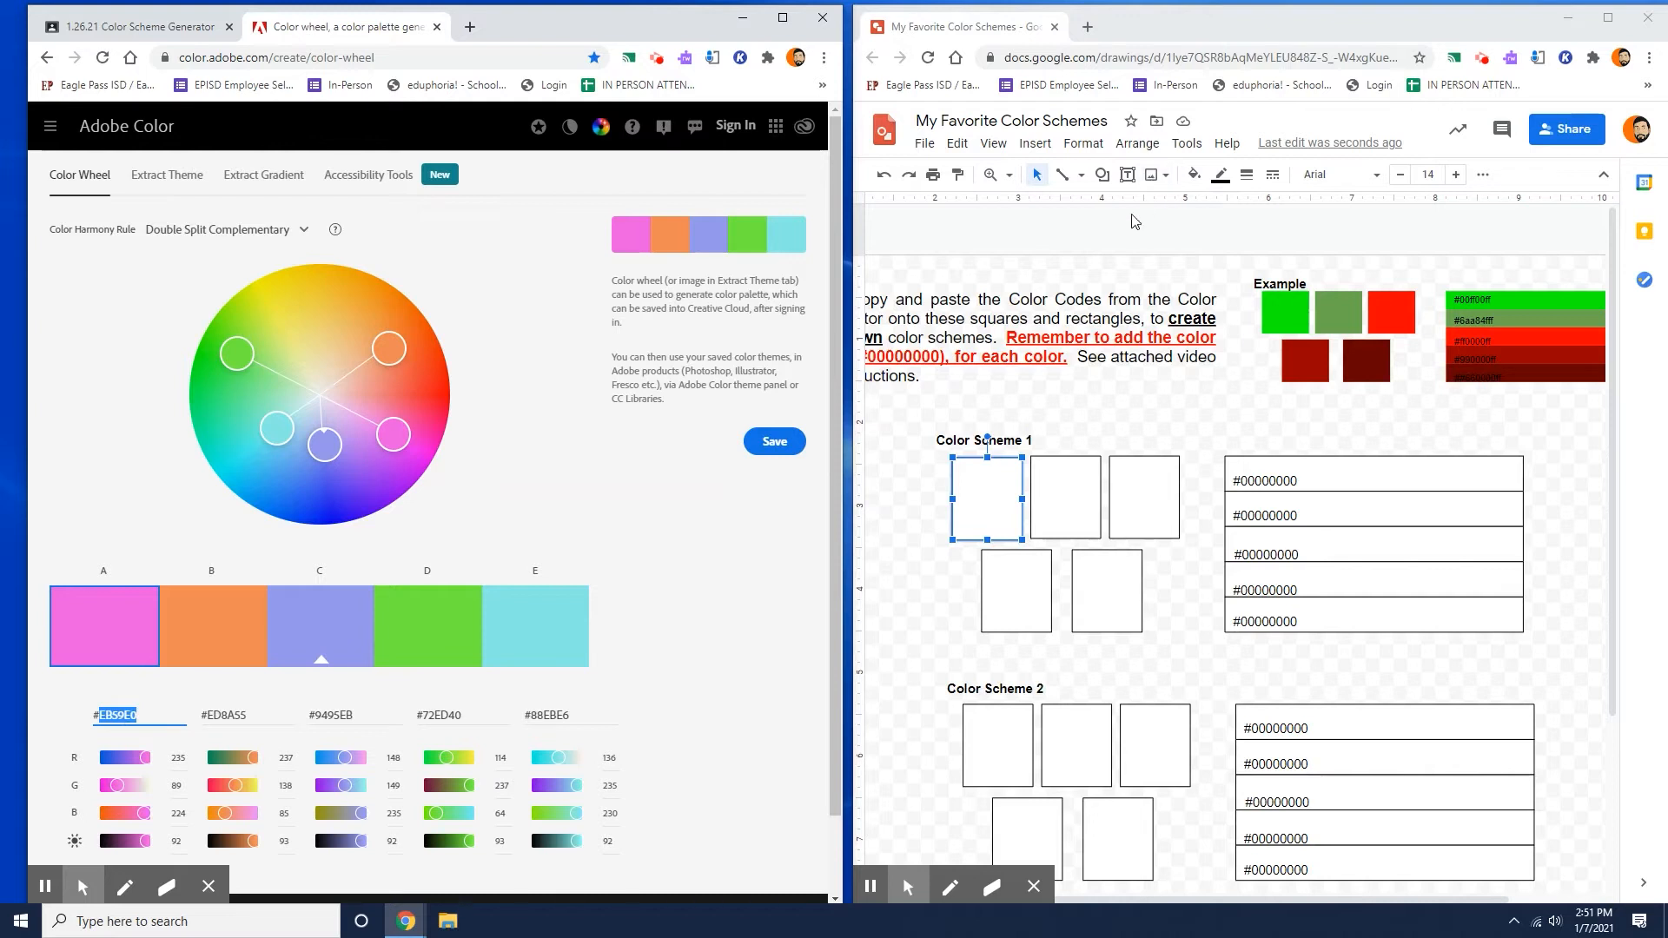
Fill the first square of Color Scheme 1 with the custom color #EB59E0.
click(1009, 480)
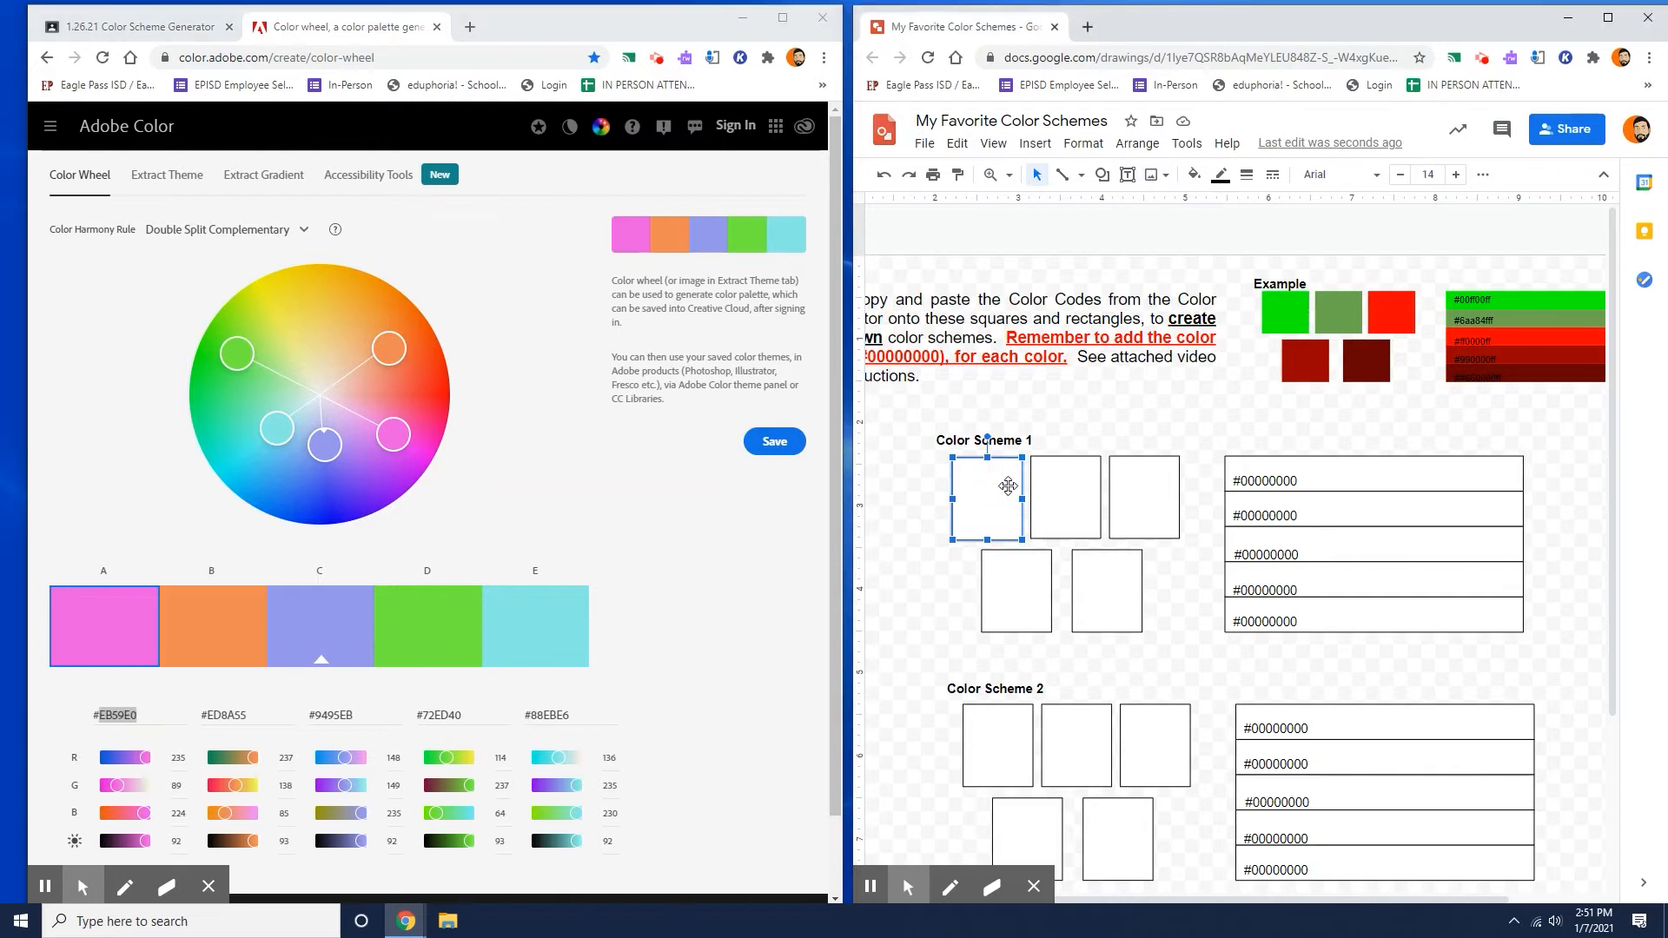
click(1203, 179)
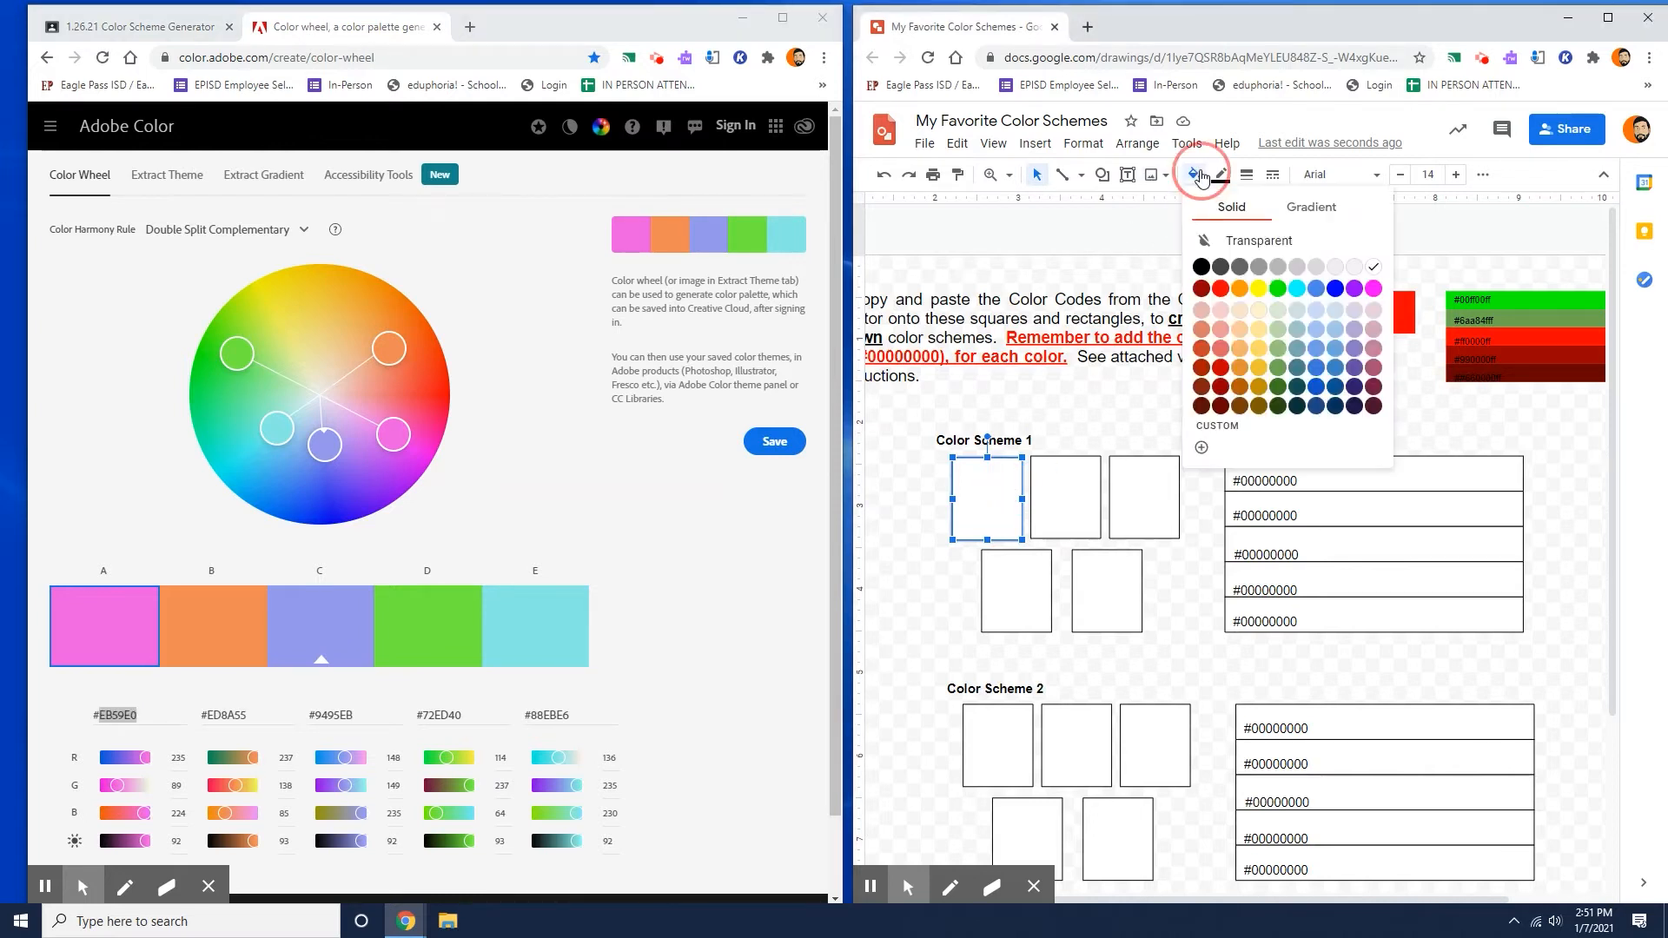
click(1202, 447)
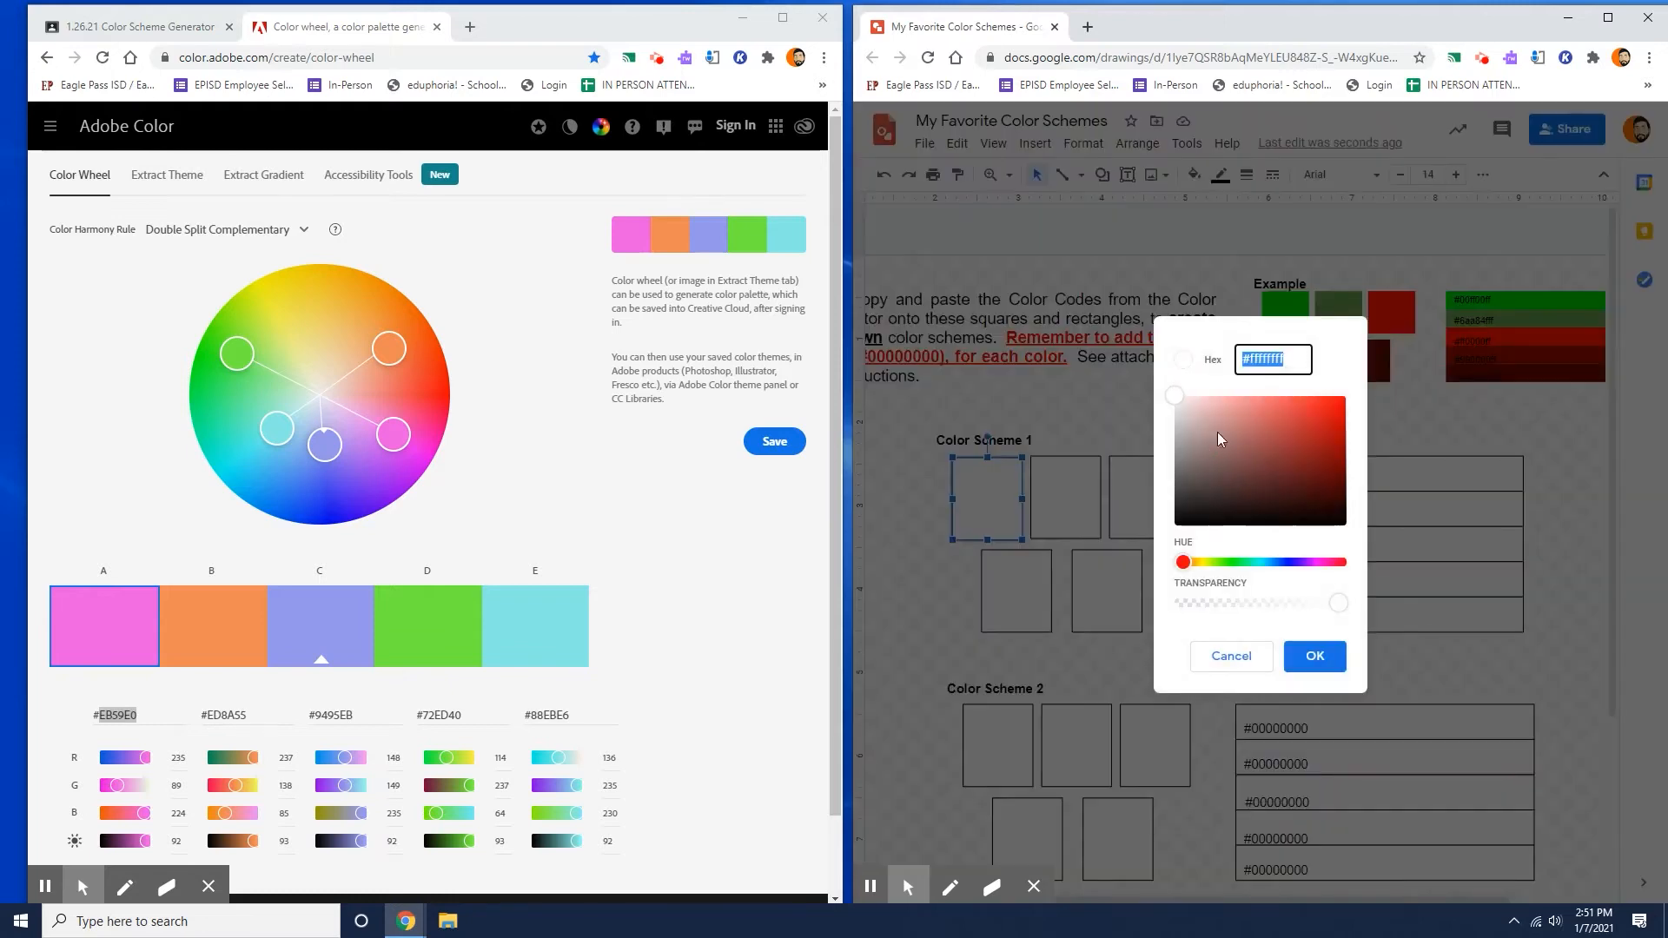
click(1286, 358)
key(BackSpace)
key(BackSpace)
right_click(1272, 356)
click(1315, 492)
text(0)
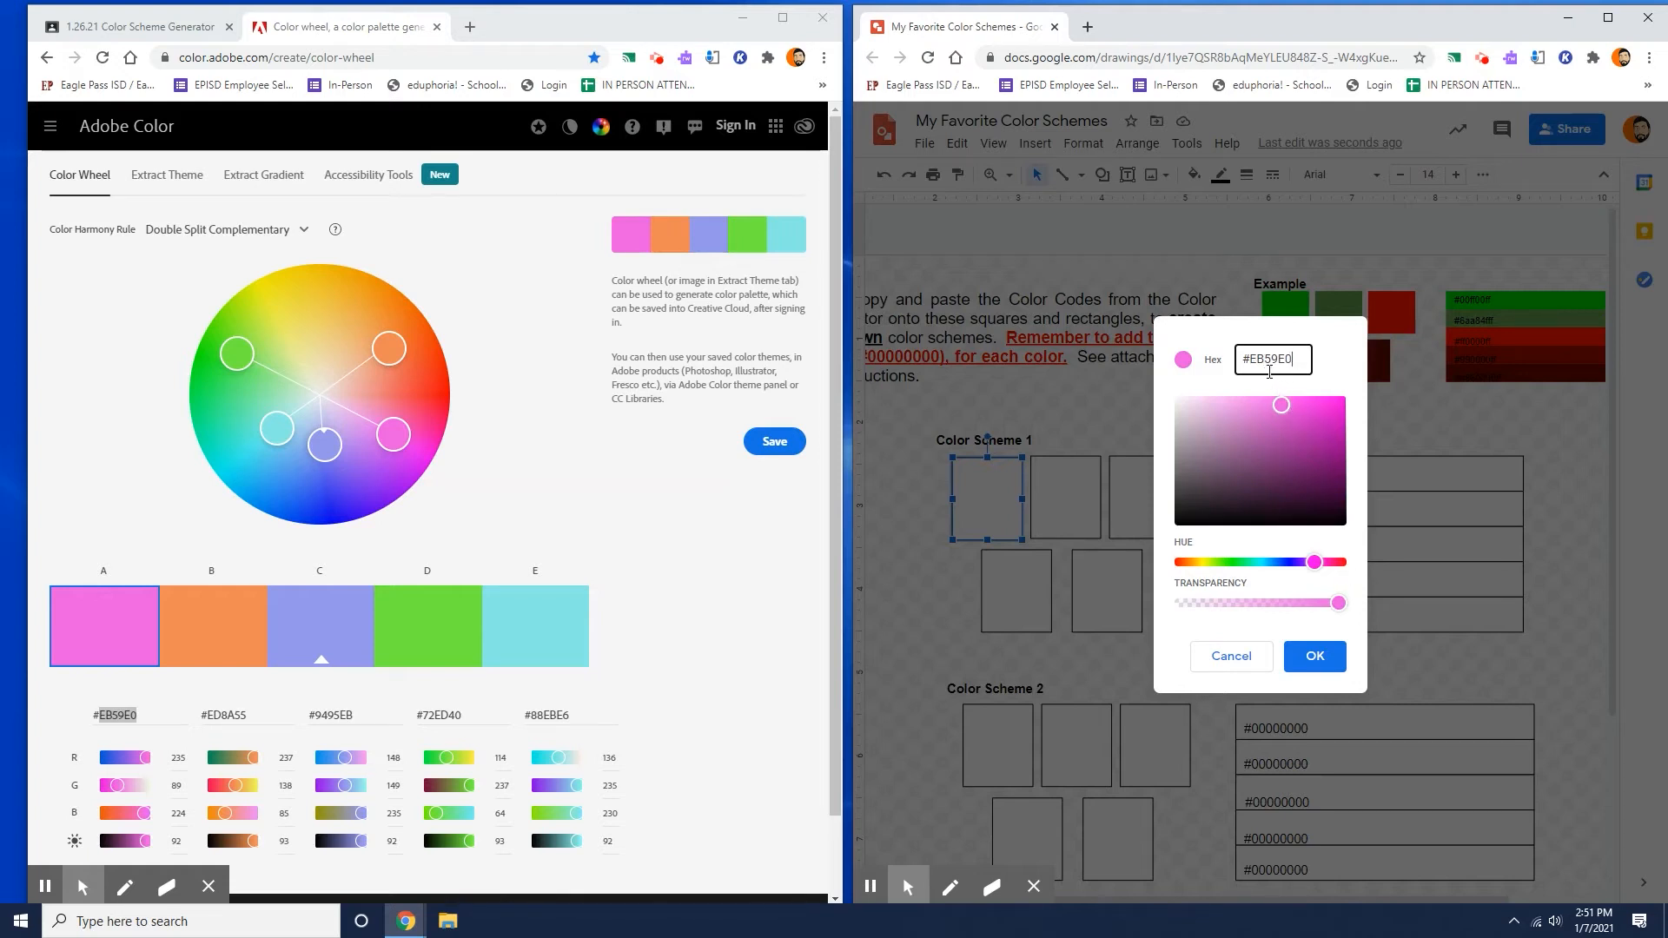
click(1338, 658)
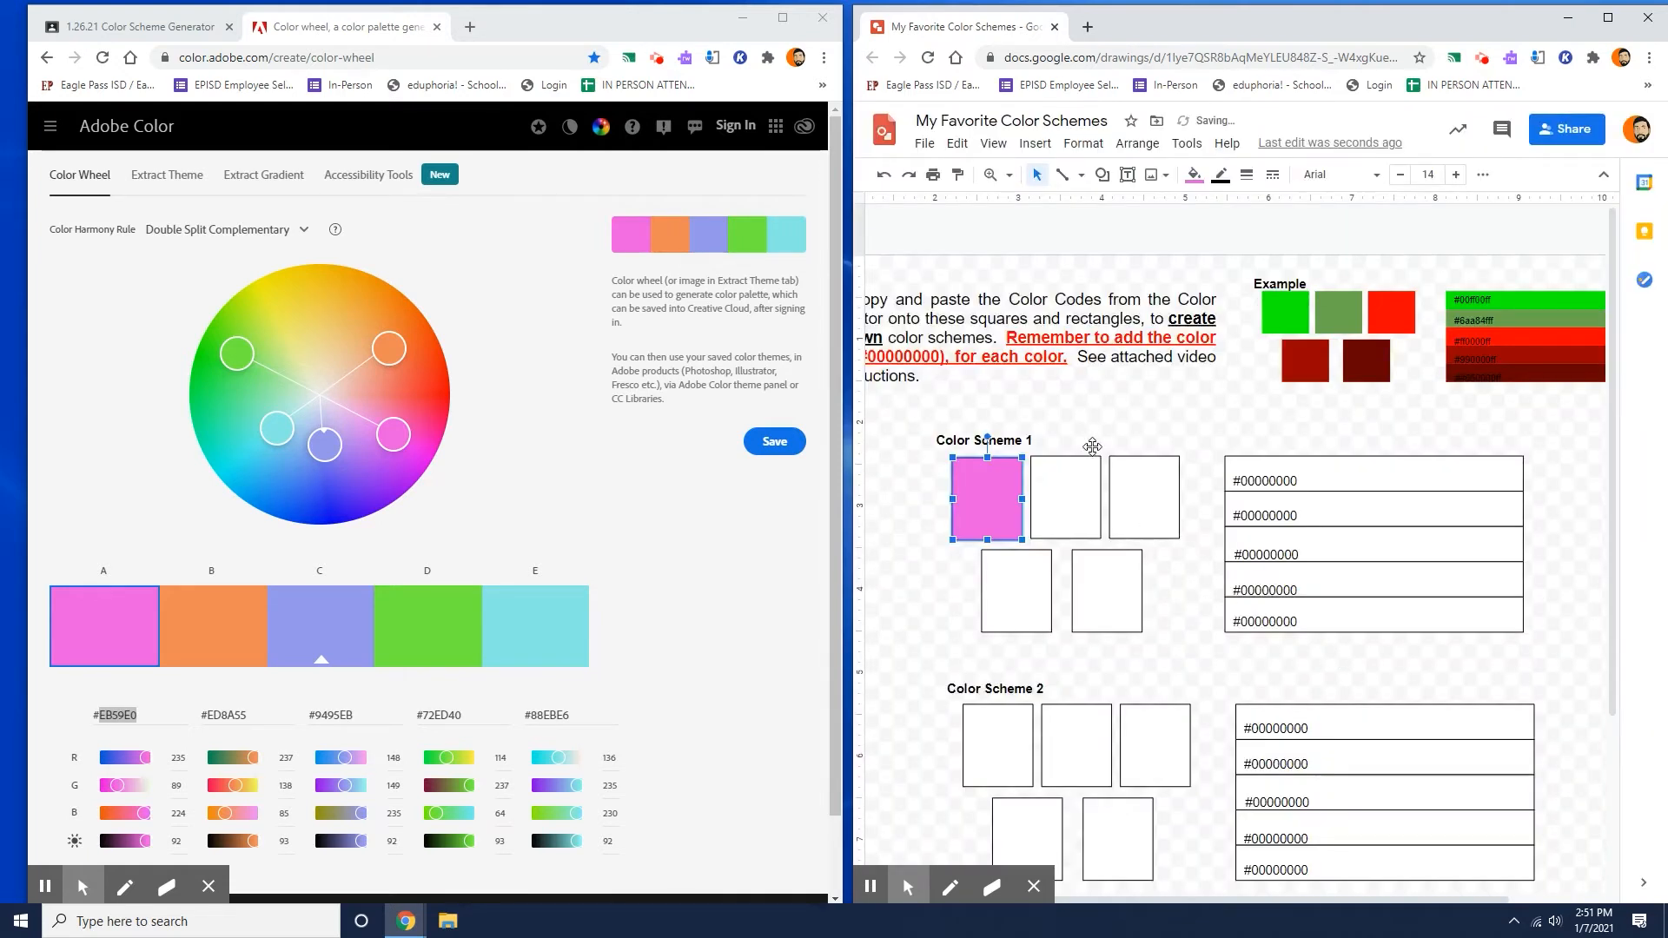
Select the second square of Color Scheme 1 and copy the hex code ED8A55 of the orange swatch B.
click(1093, 437)
click(1189, 404)
click(1077, 483)
click(231, 613)
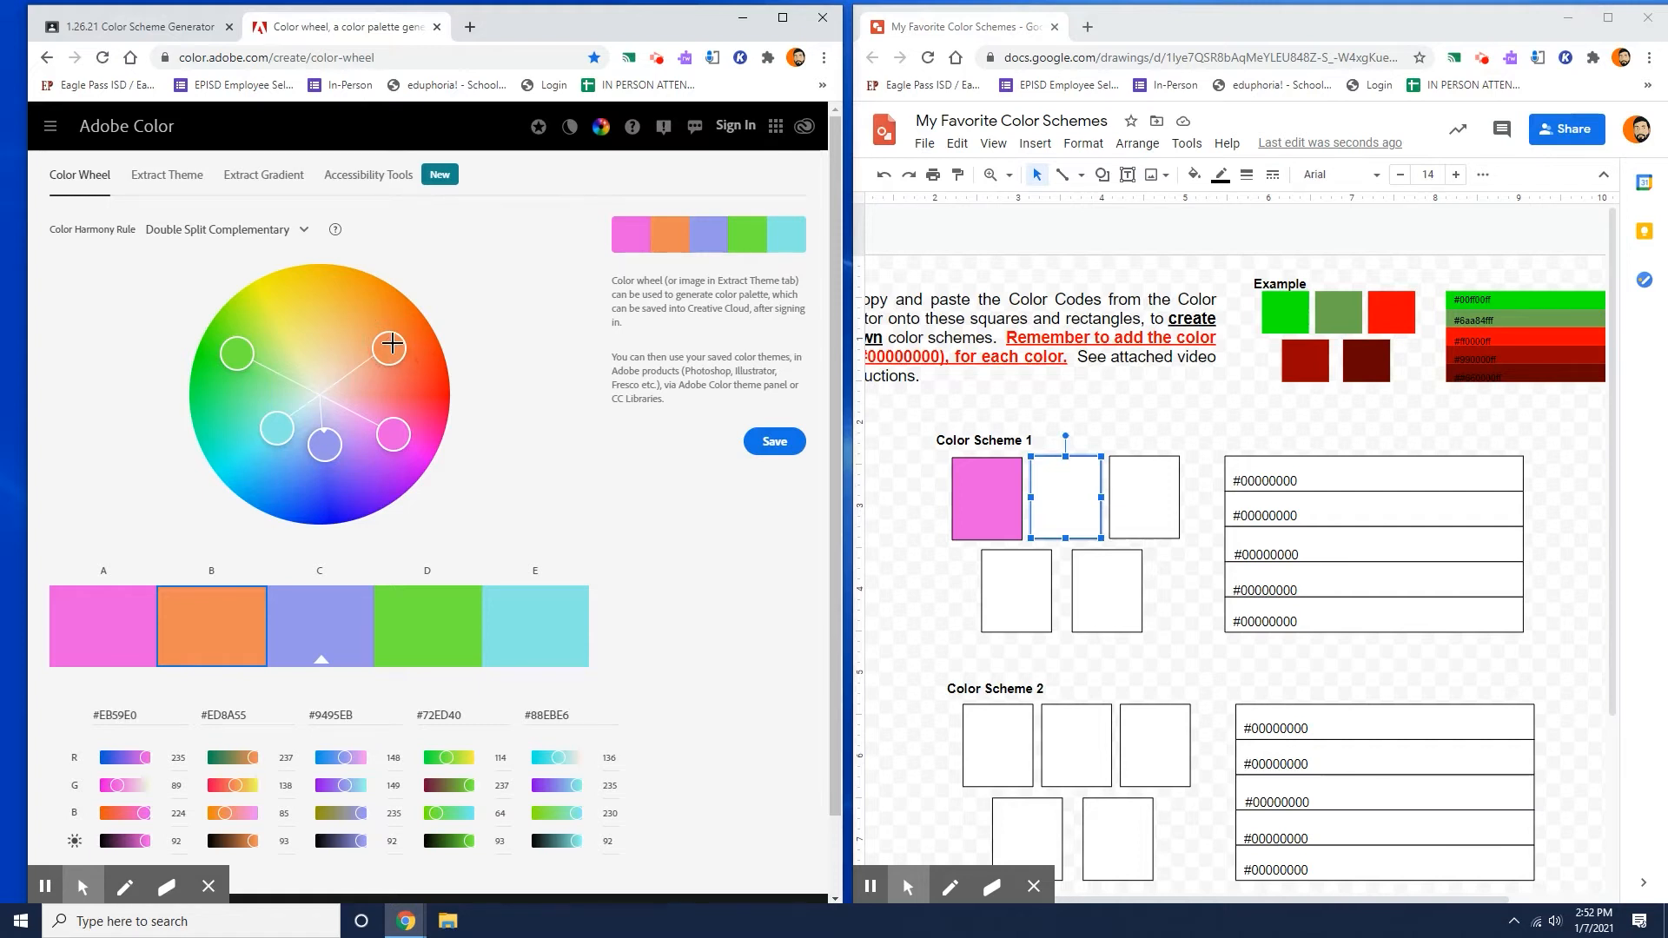
double_click(231, 718)
right_click(231, 717)
click(297, 519)
Fill the second square of Color Scheme 1 with the custom color #ED8A55.
click(1058, 487)
click(1195, 173)
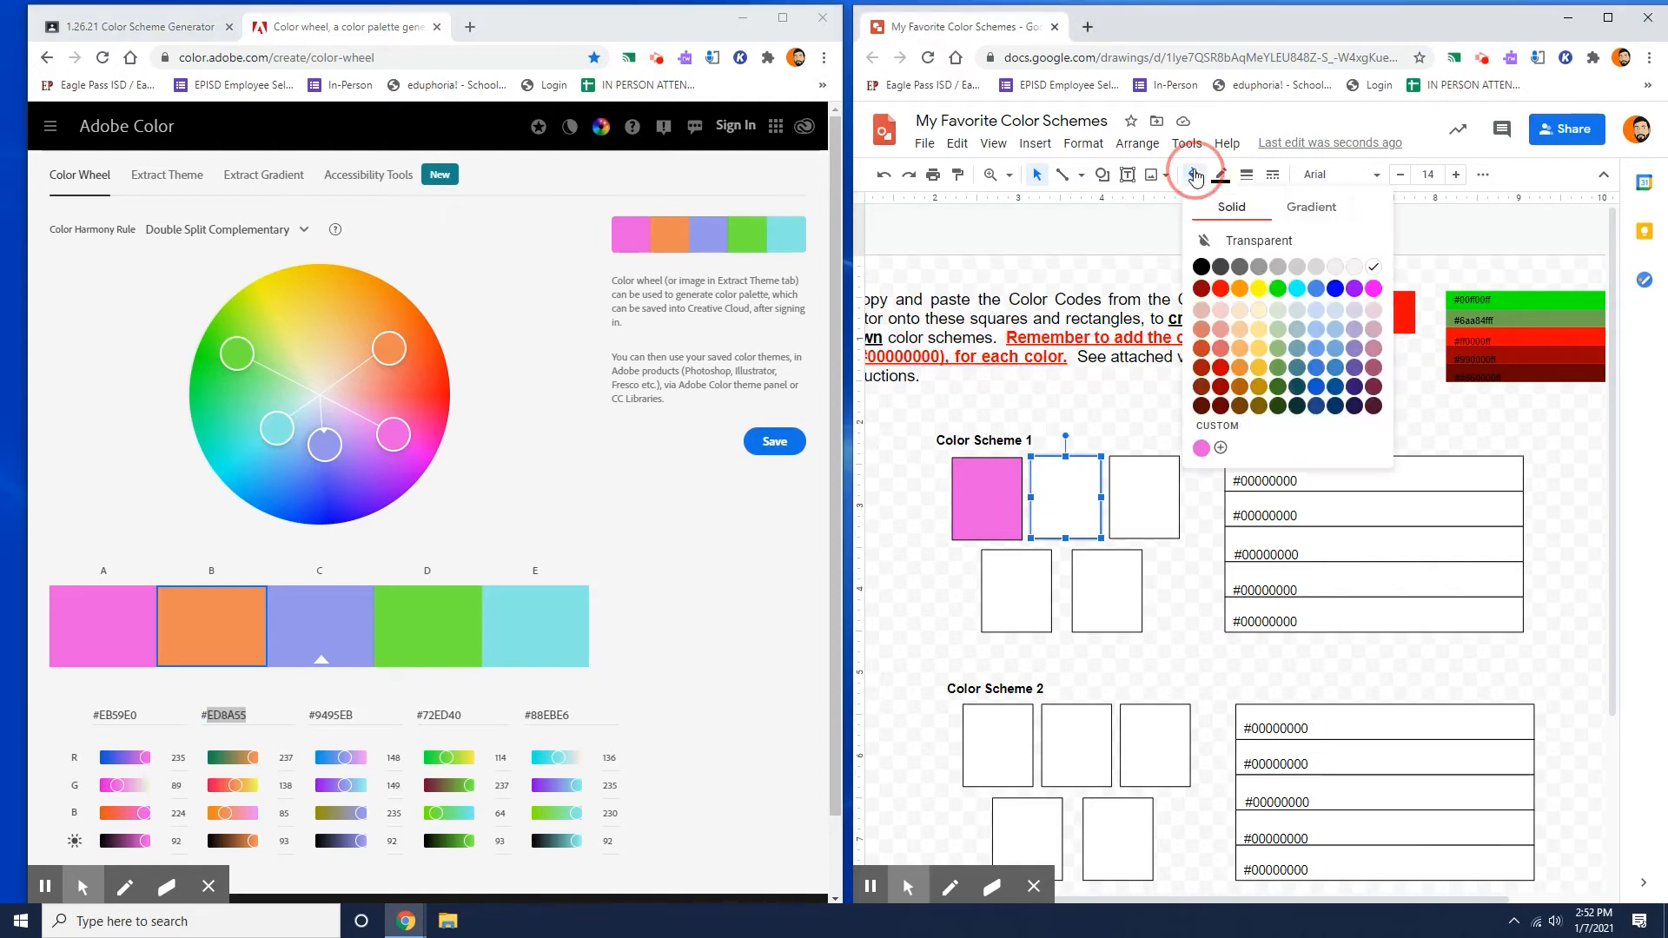
click(1221, 447)
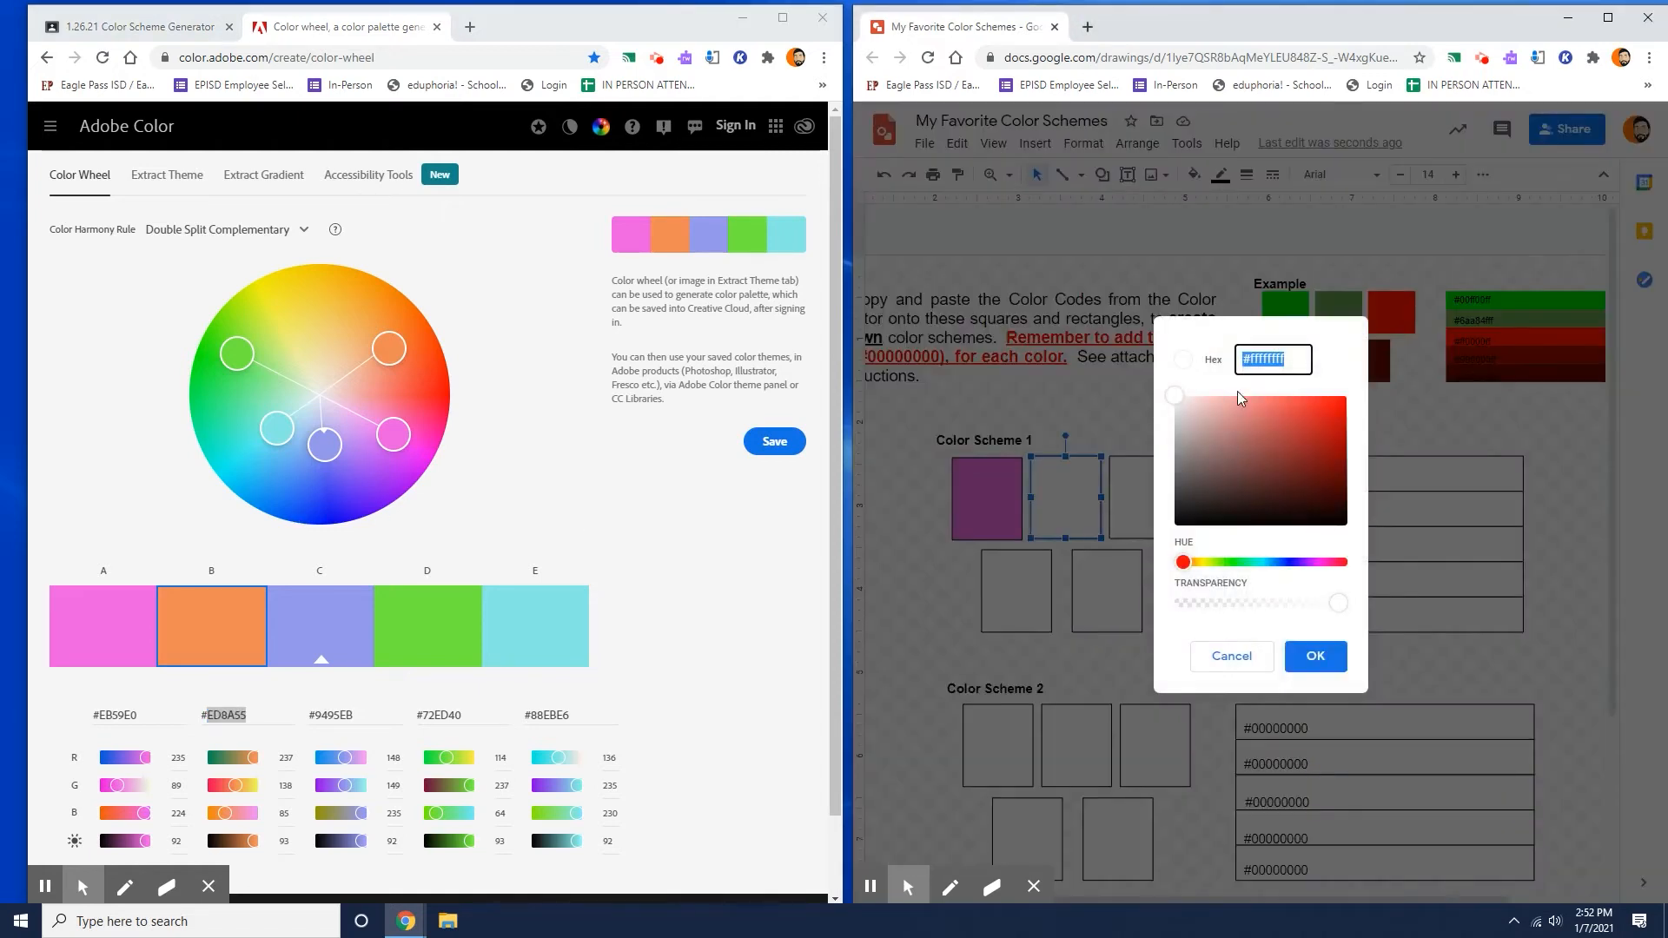
key(ctrl+v)
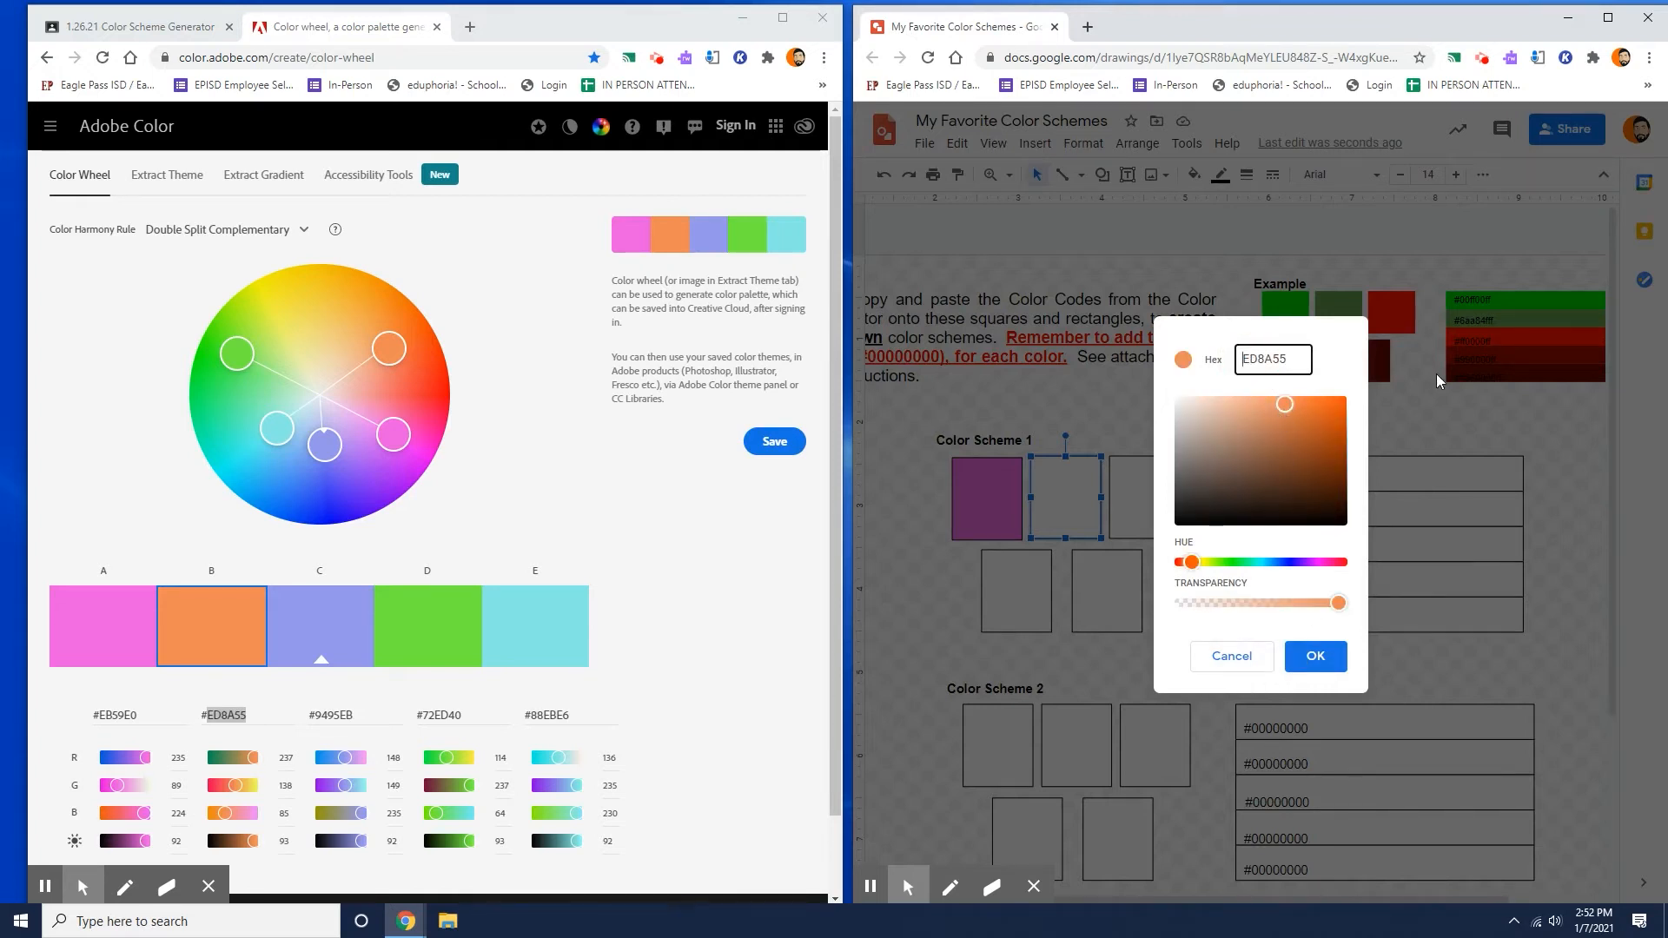
text(#)
click(1315, 656)
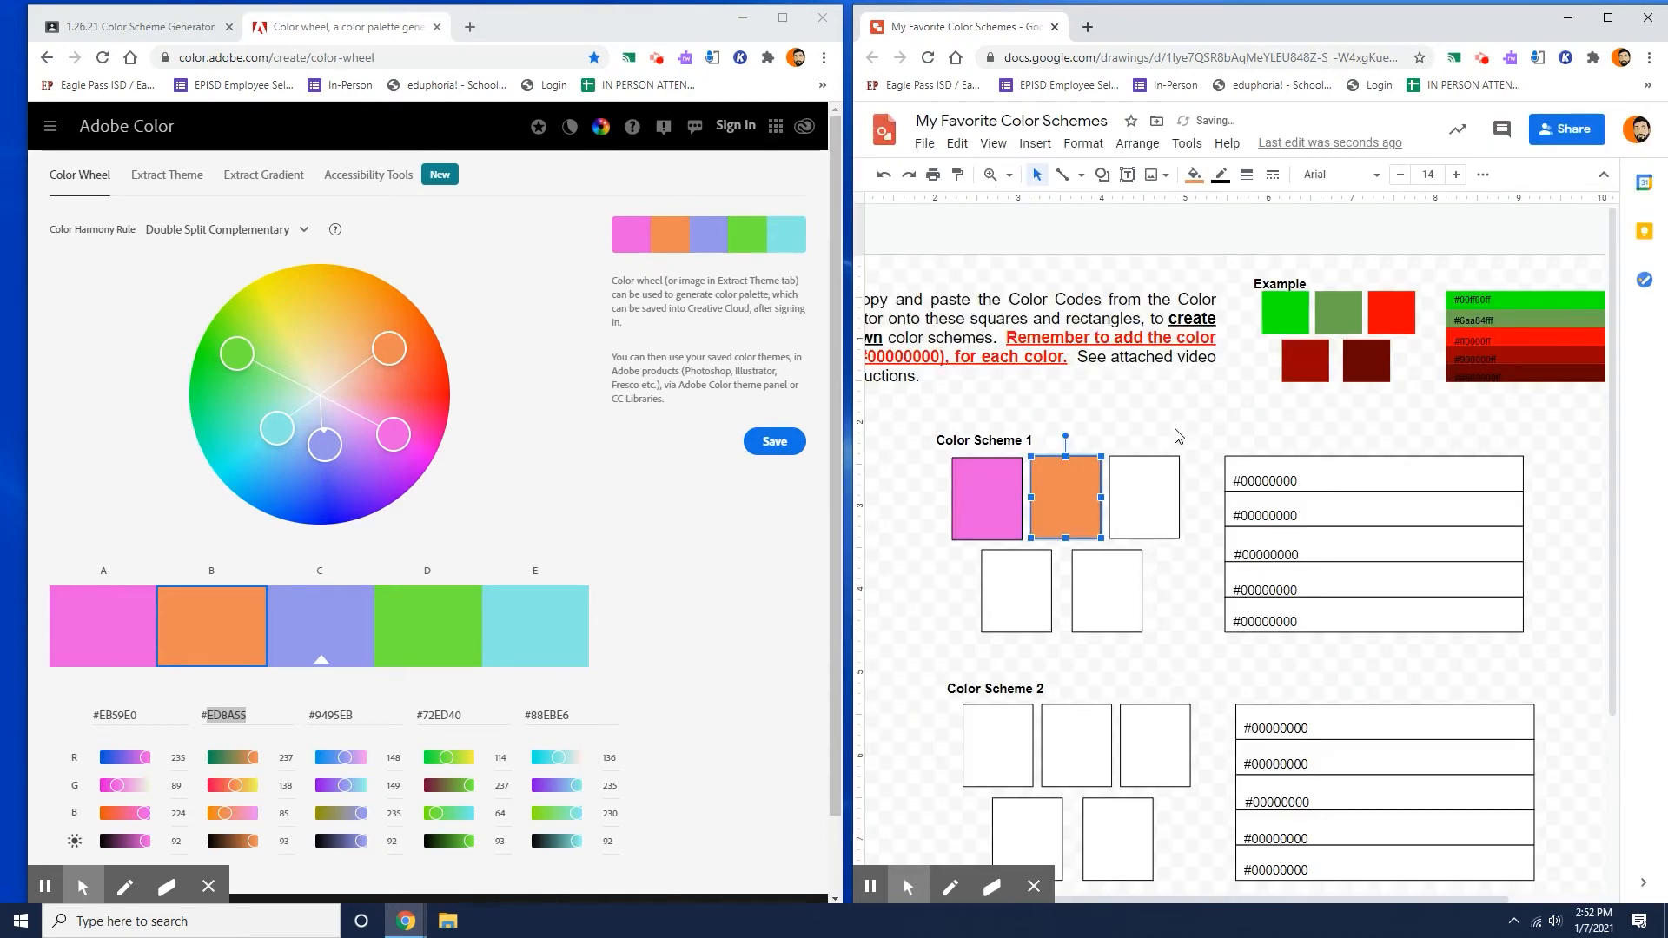
Select the third square of Color Scheme 1 and copy the hex code 9495EB of the periwinkle swatch C.
click(1160, 507)
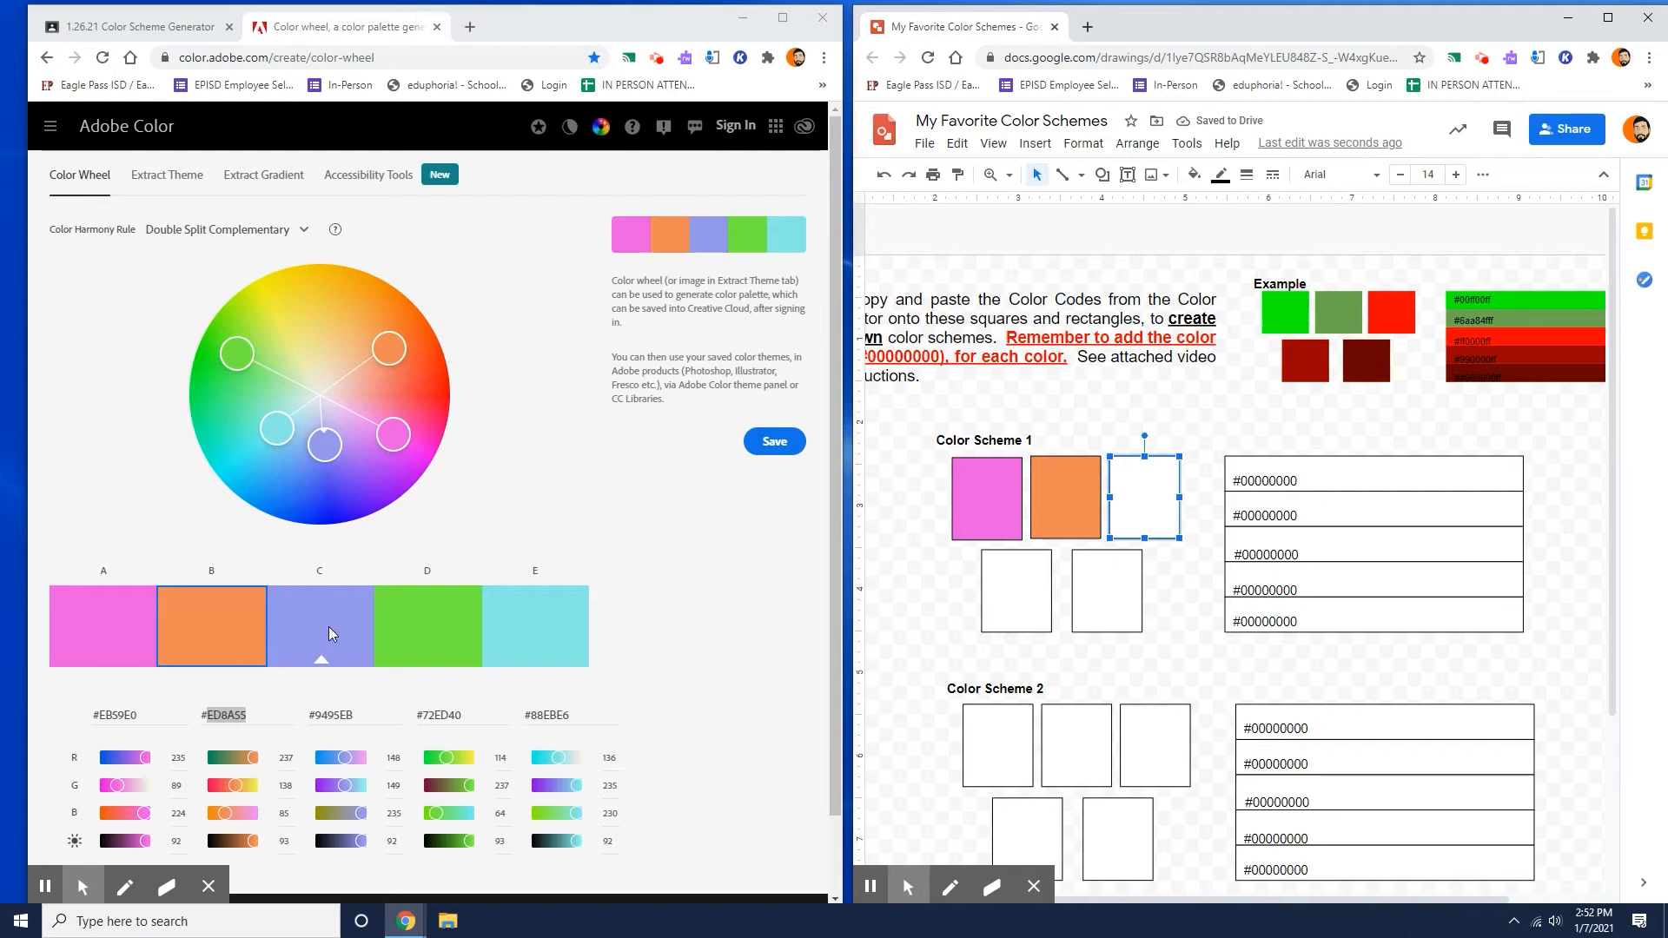
click(328, 627)
double_click(342, 715)
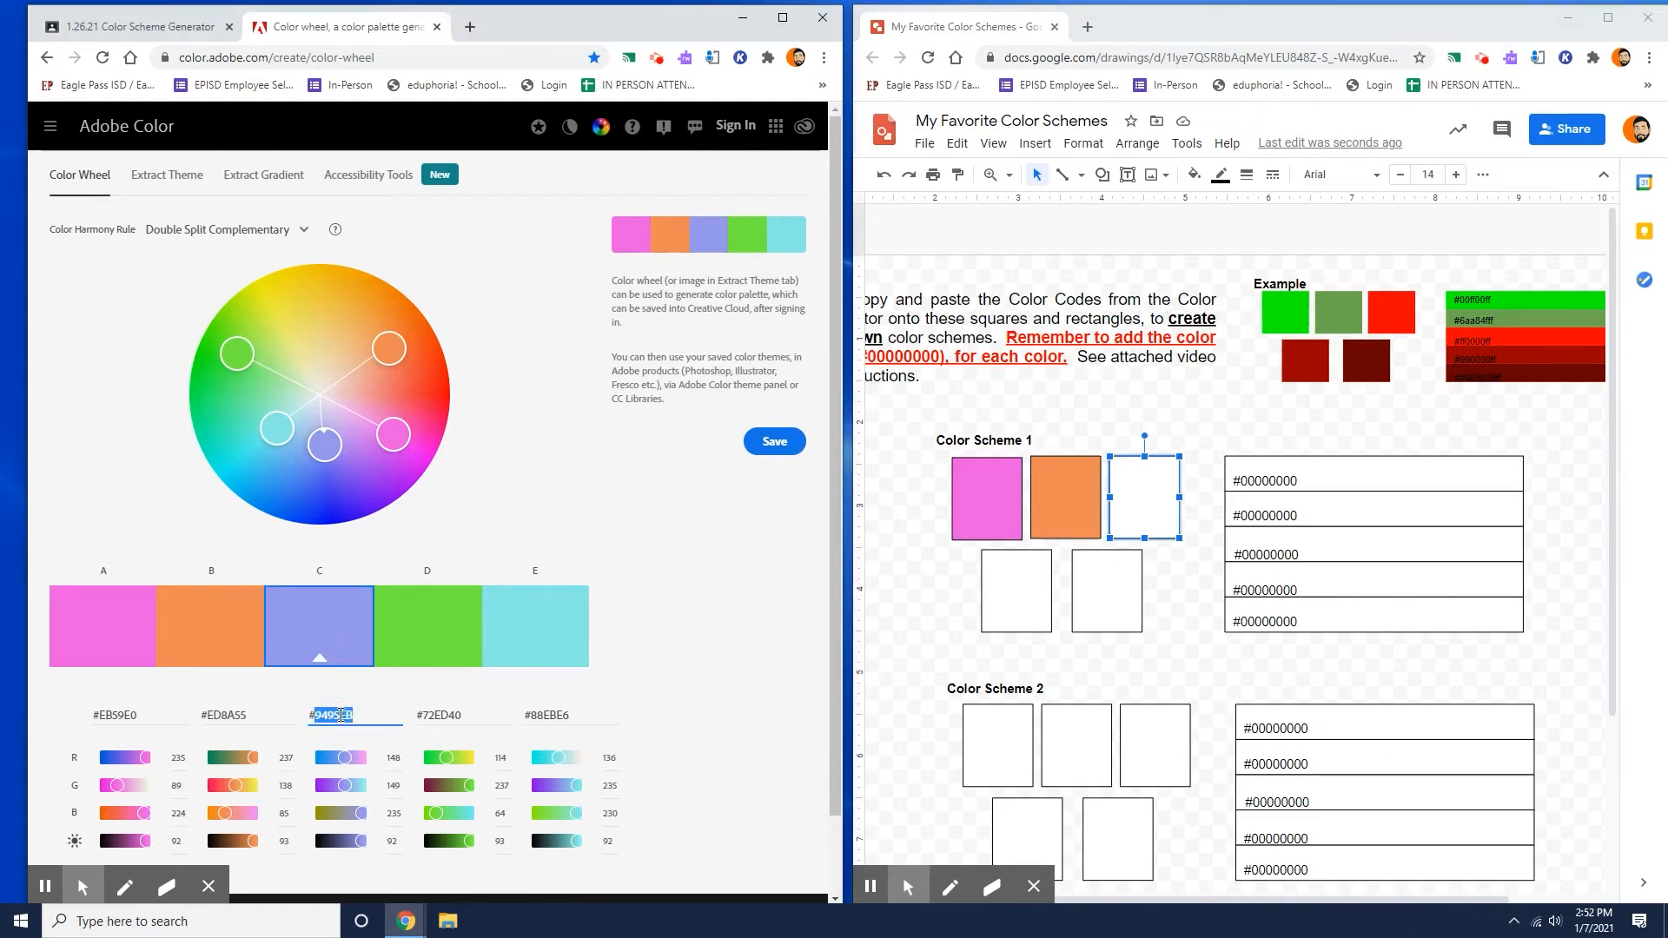
right_click(341, 715)
click(391, 517)
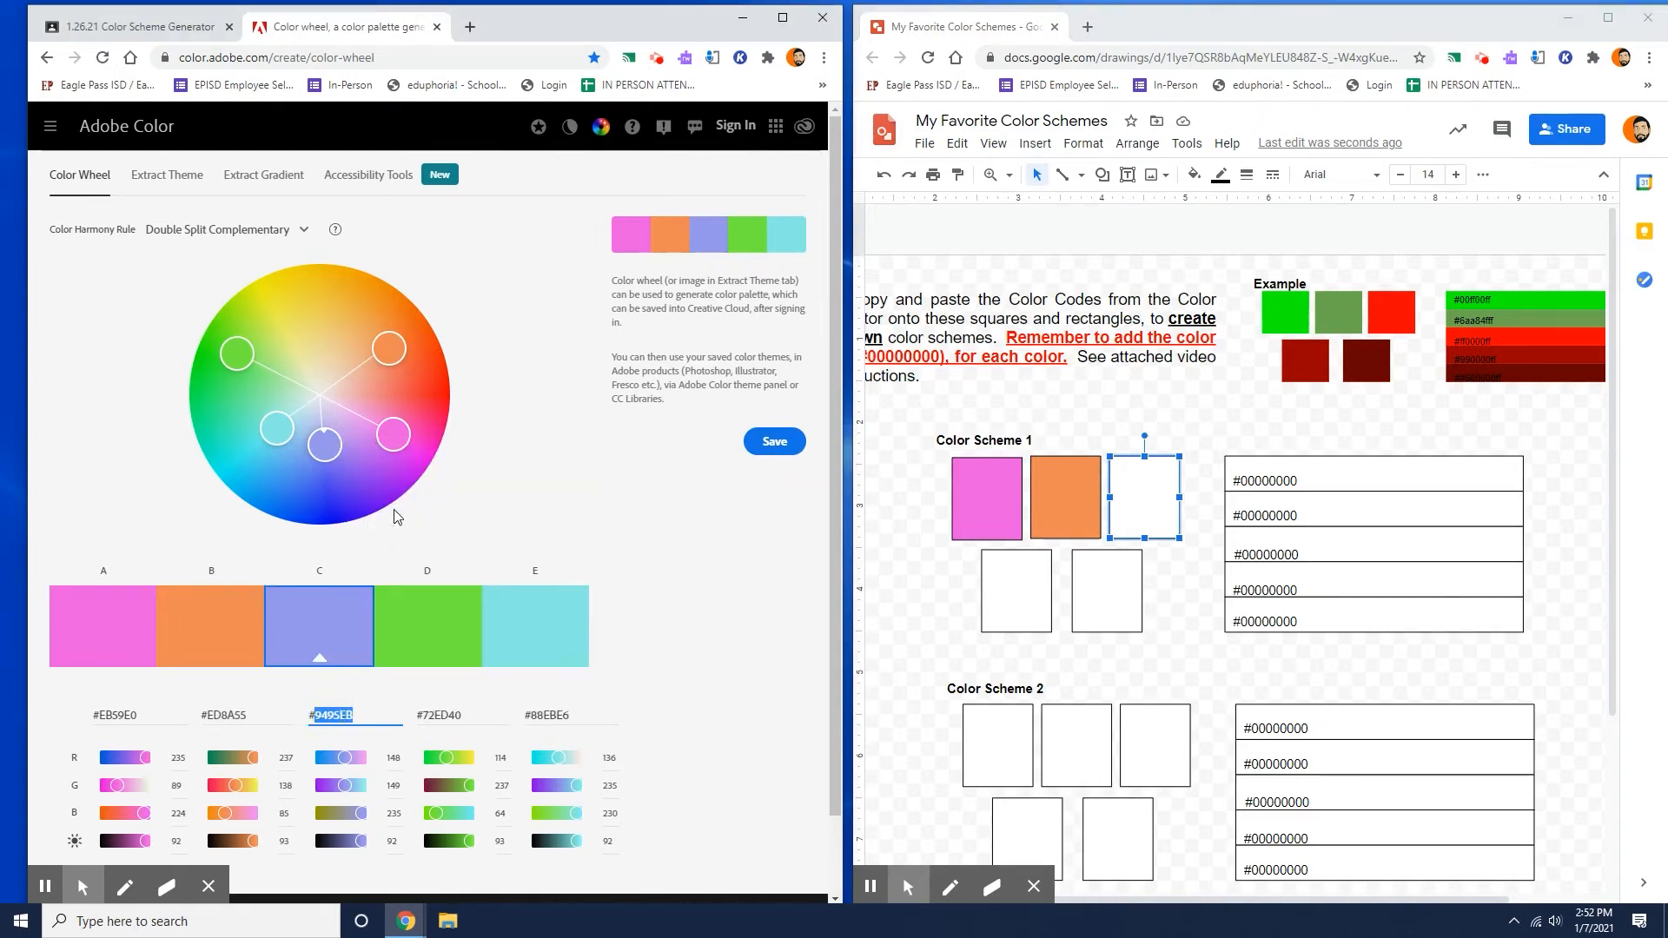
Fill the third square of Color Scheme 1 with the custom color #9495EB.
click(1194, 174)
click(1243, 447)
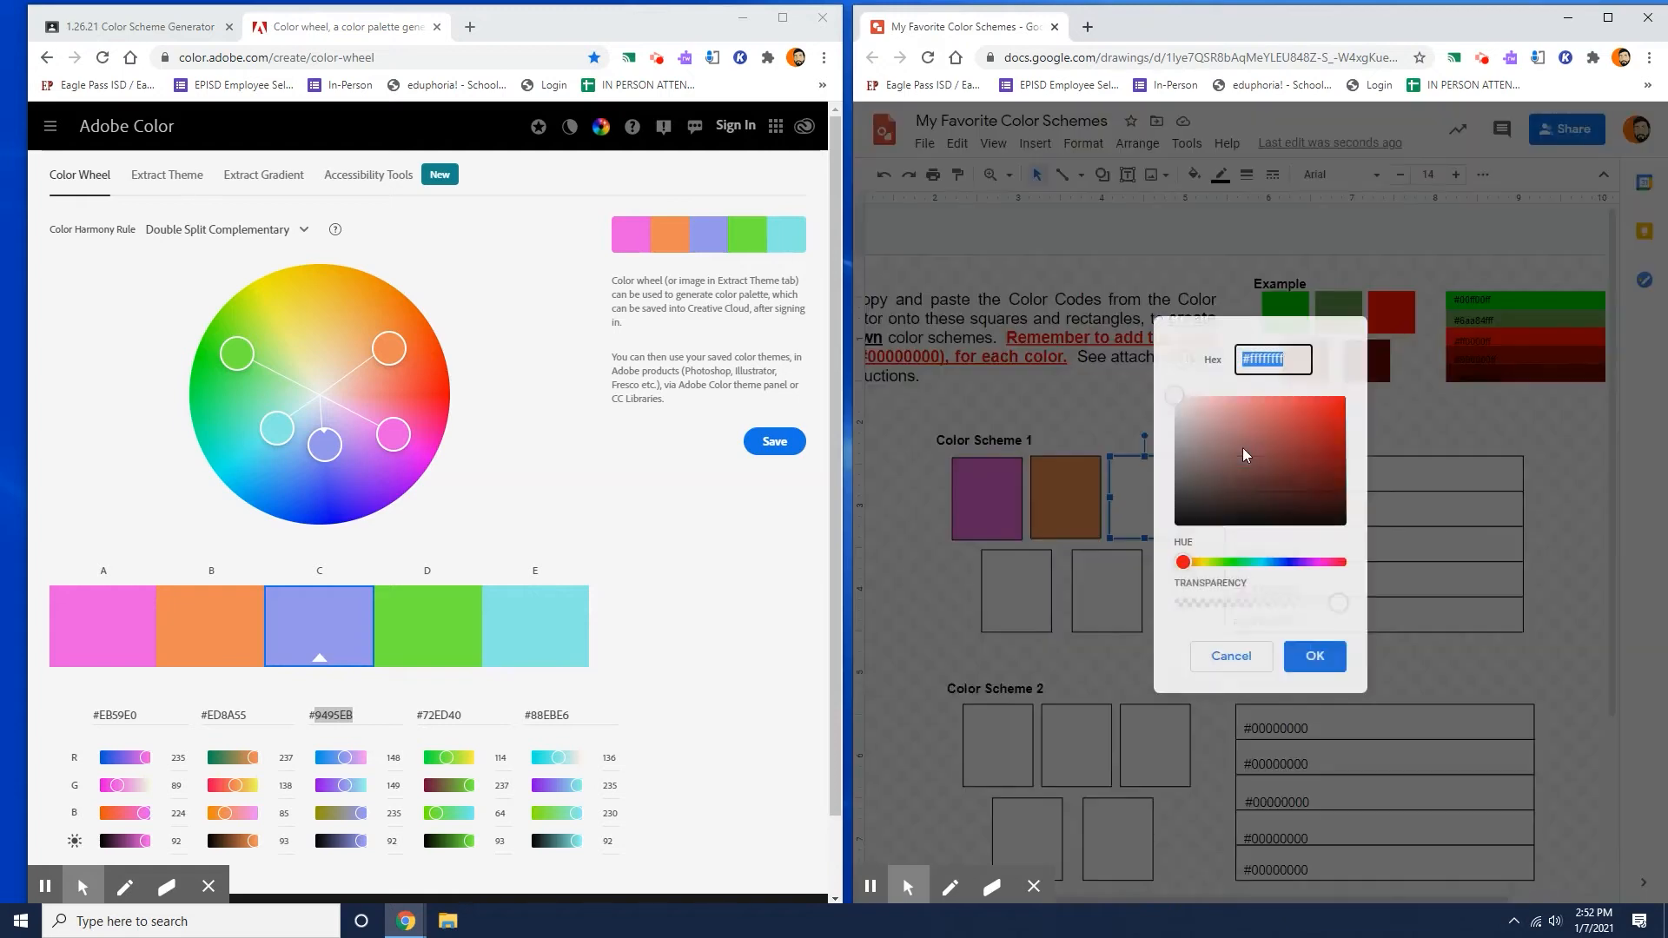
right_click(1267, 359)
click(1316, 441)
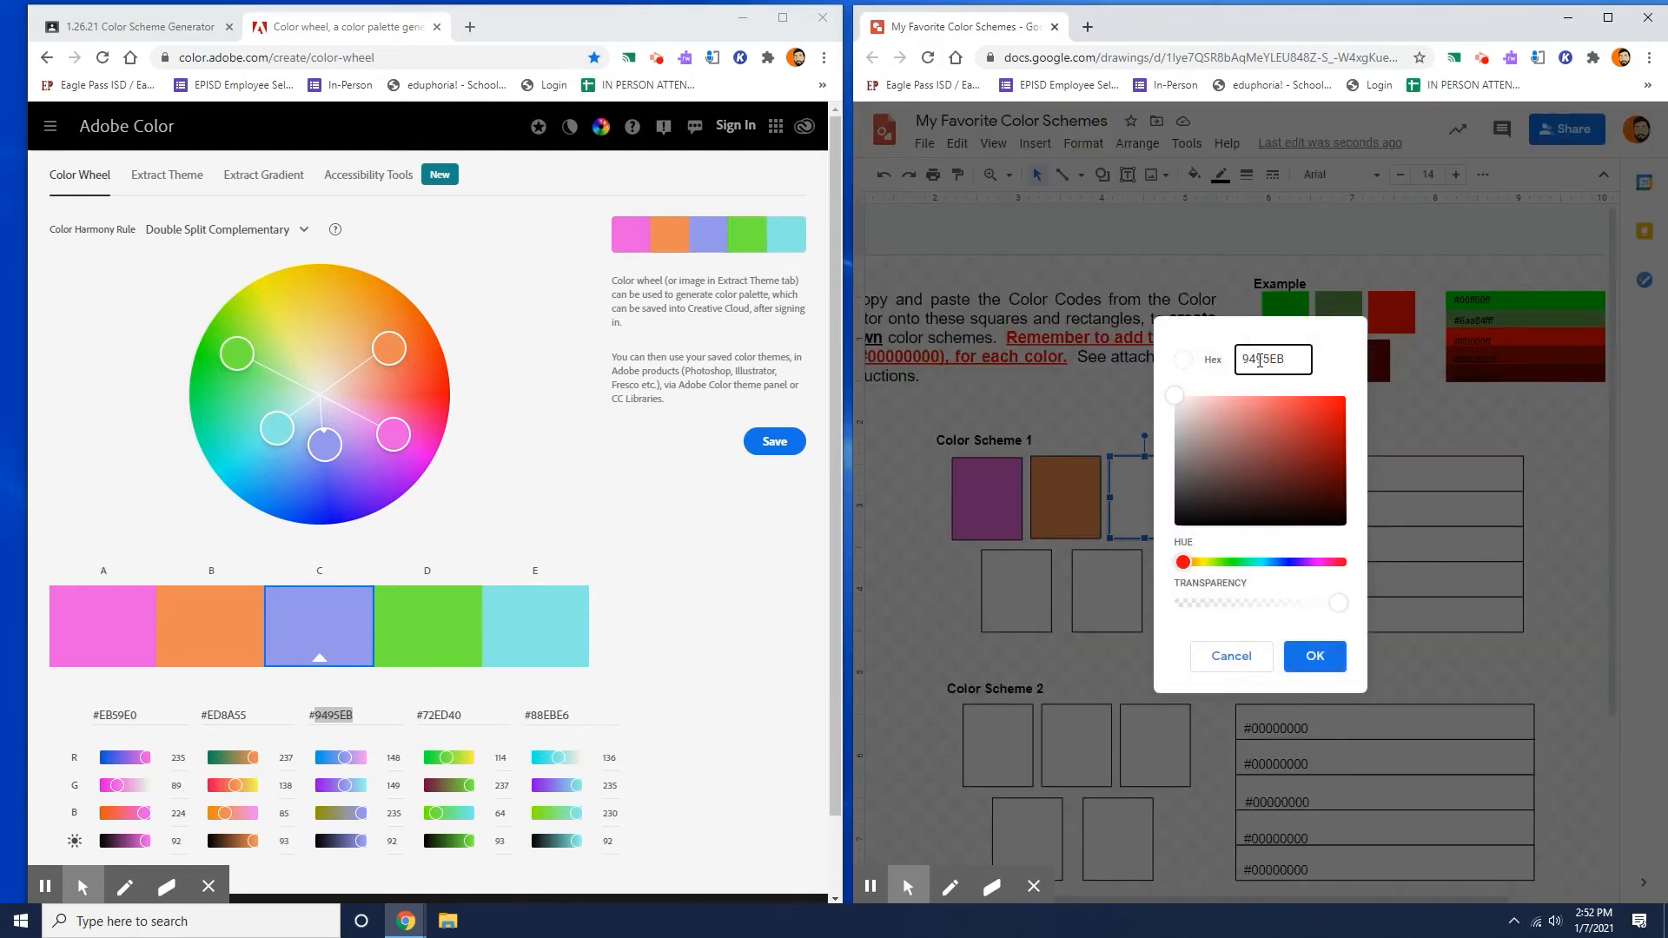
text(#)
click(1315, 657)
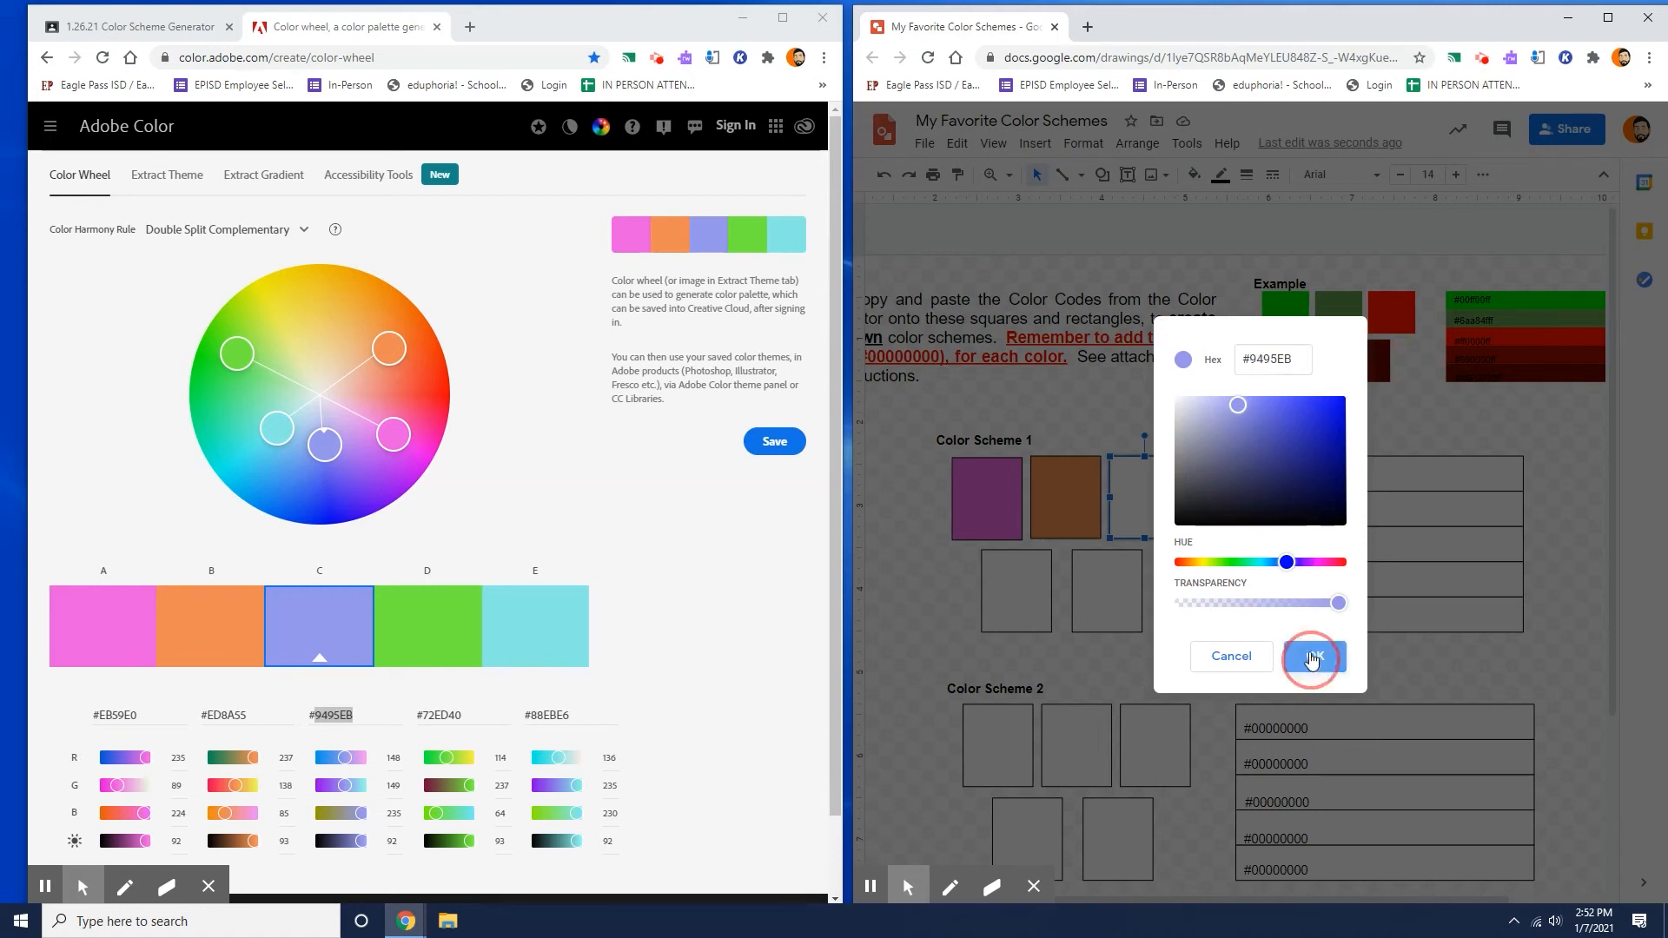
Copy the hex code 72ED40 of the green swatch D from the color wheel palette.
double_click(439, 716)
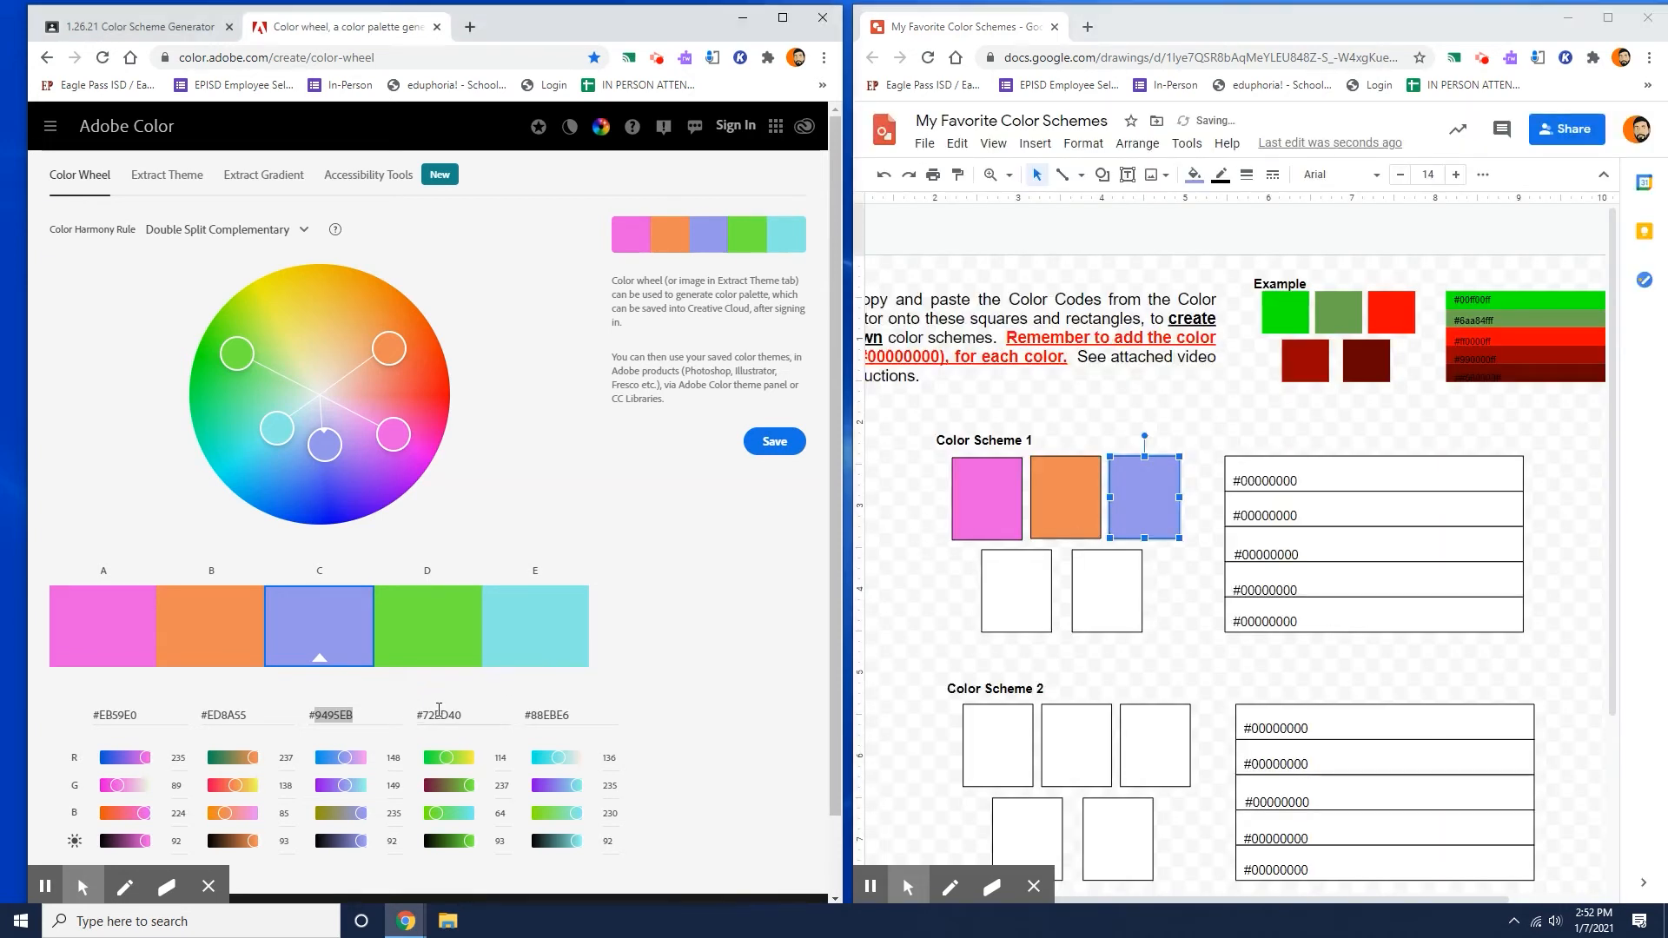
right_click(438, 716)
click(533, 502)
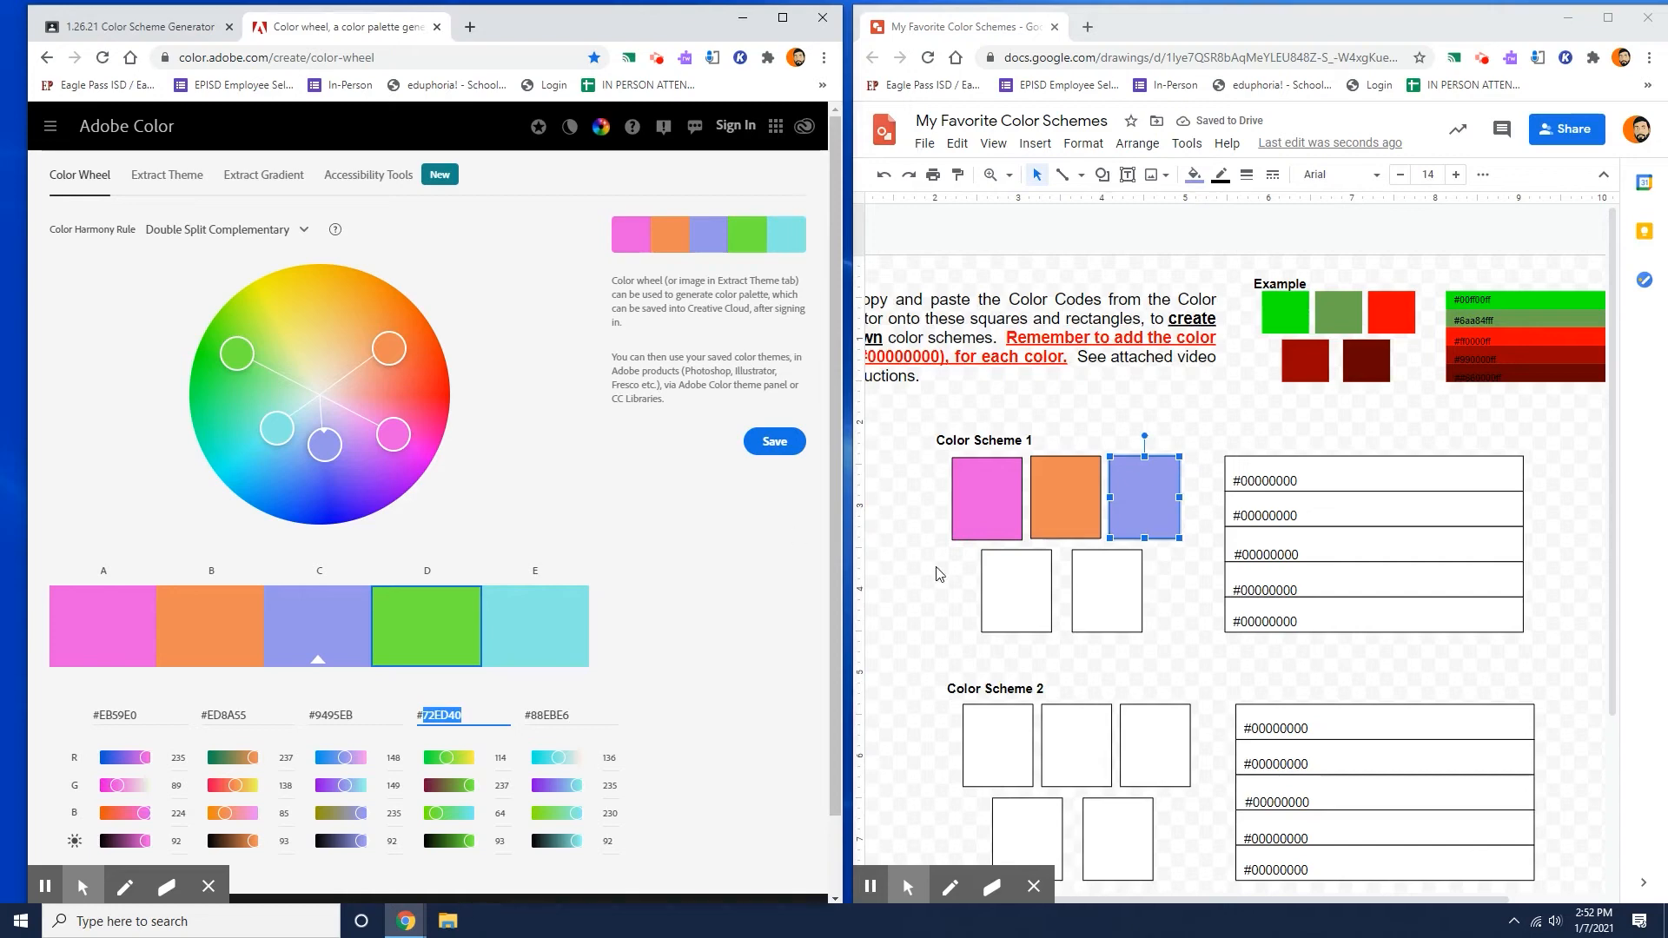
Fill the fourth square of Color Scheme 1 with the custom color #72ED40.
click(1044, 580)
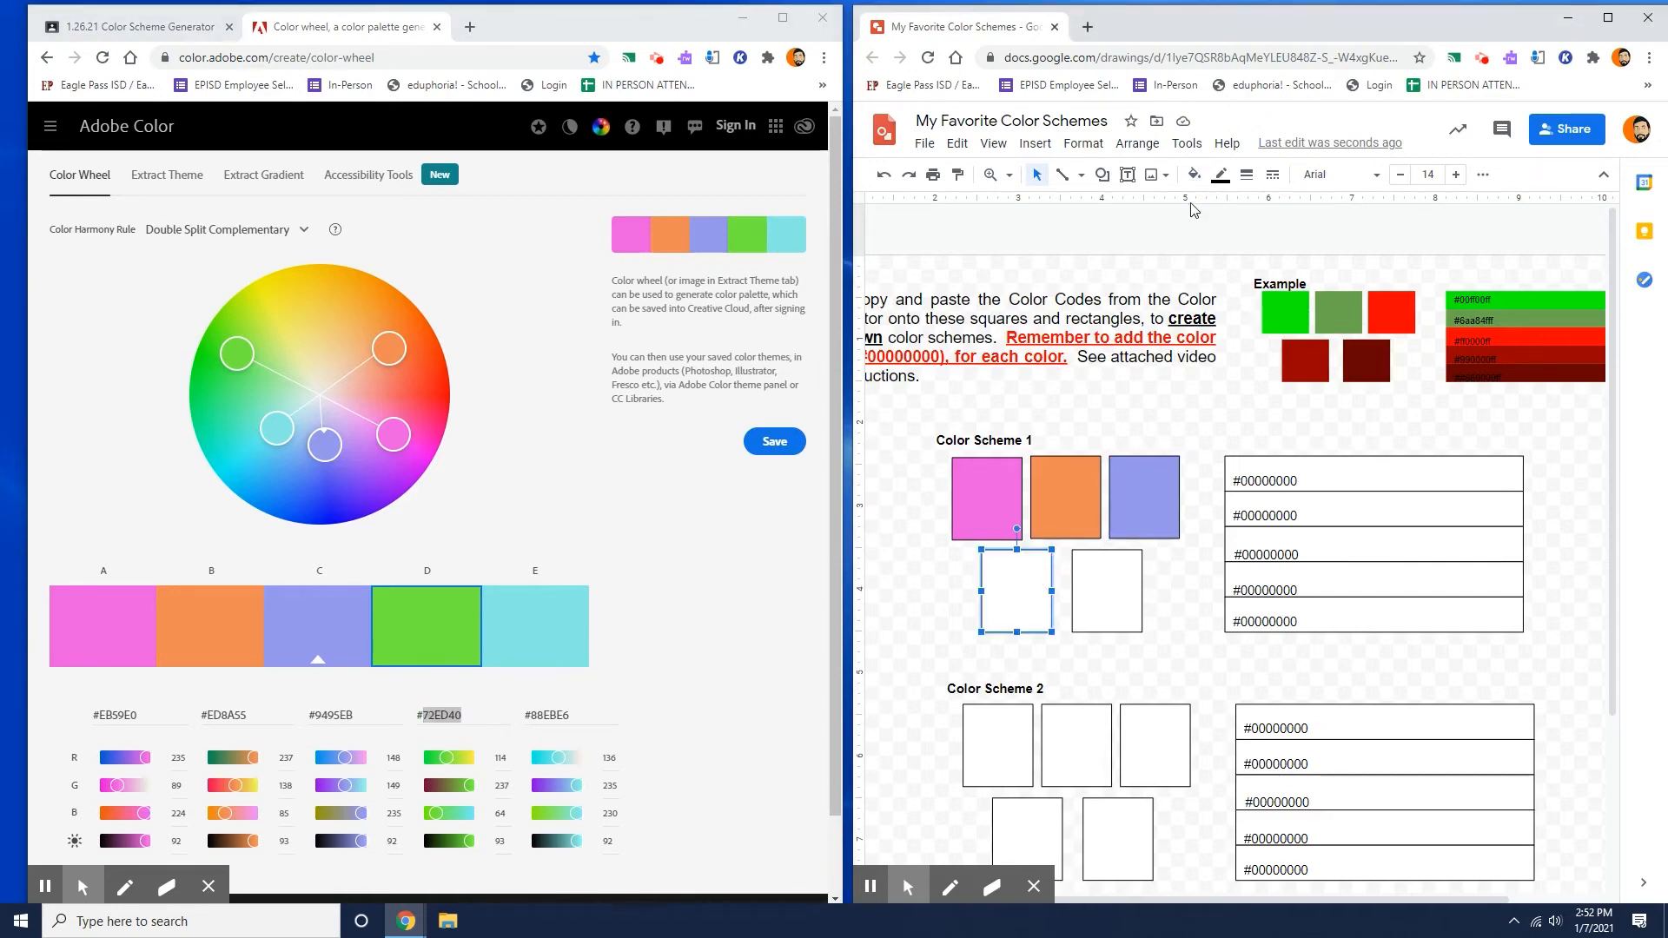
click(1193, 175)
click(1263, 450)
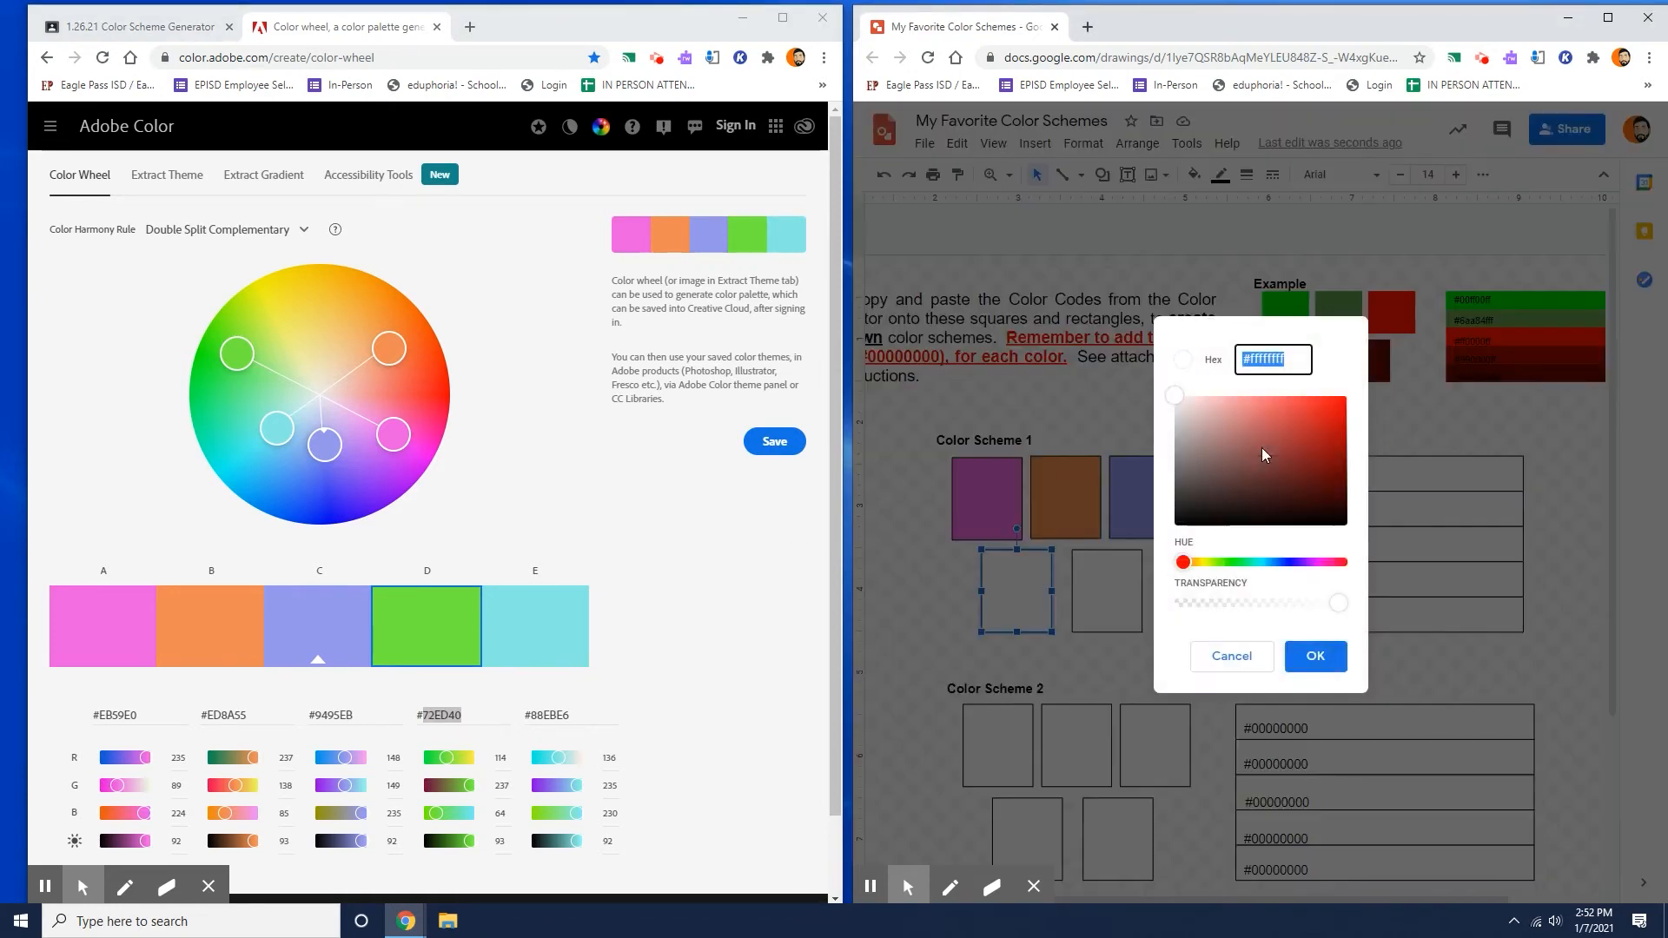
key(ctrl+v)
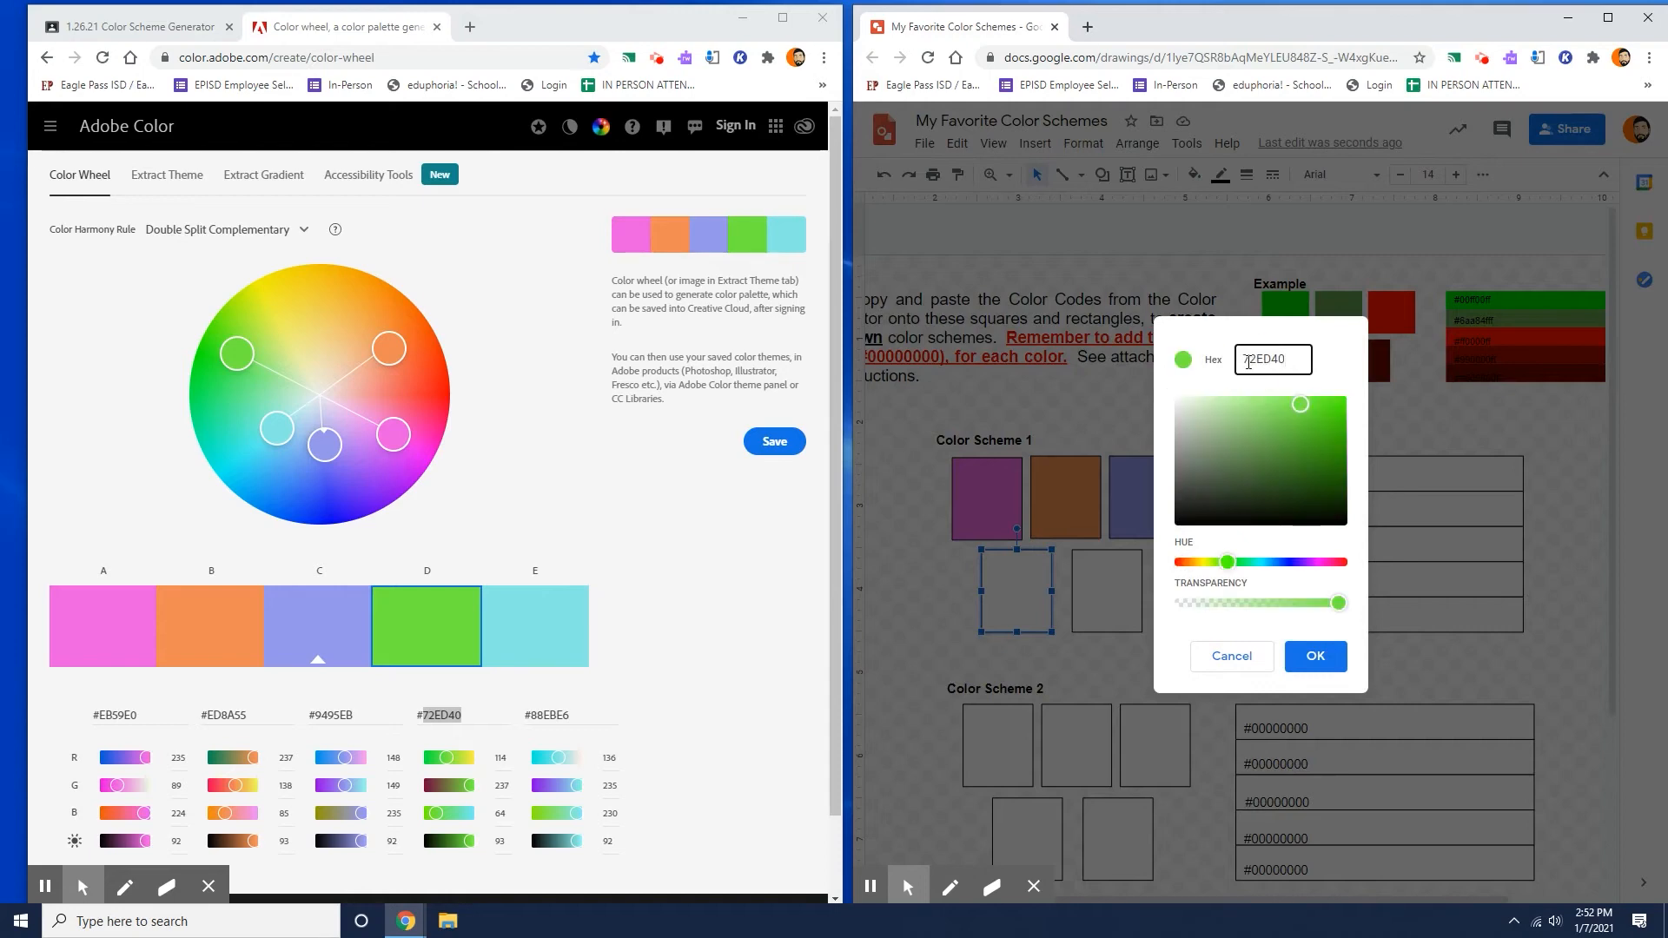
text(#)
click(1313, 656)
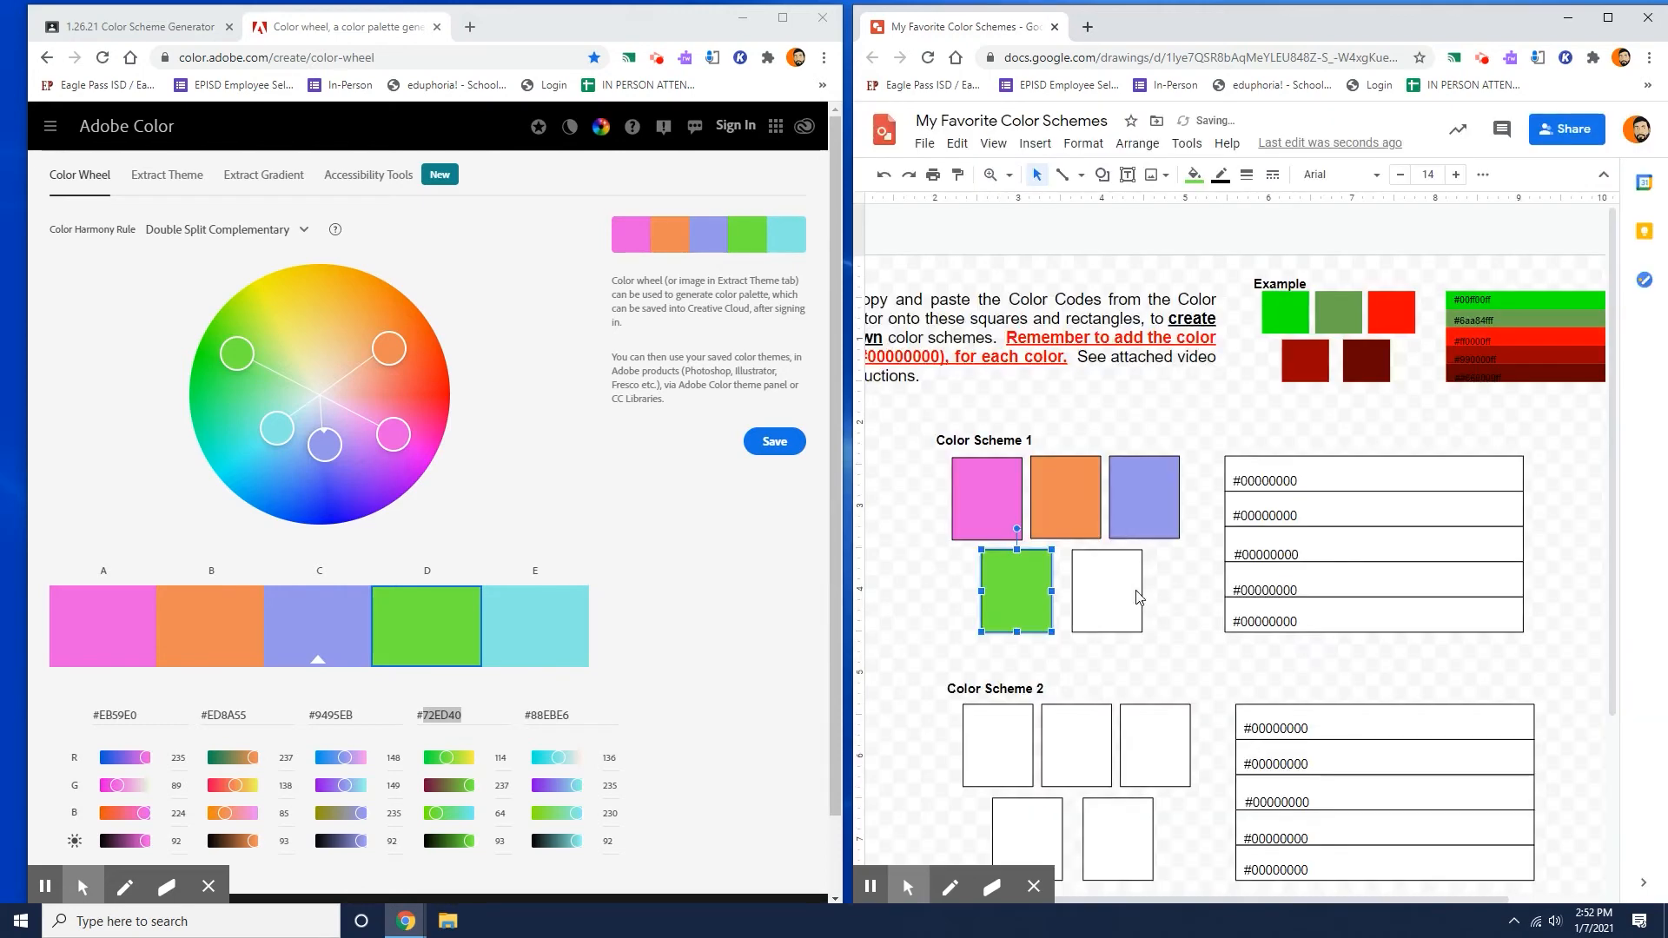
Copy the hex code 88EBE6 of the turquoise swatch E from the color wheel palette.
click(556, 718)
double_click(556, 718)
right_click(556, 718)
click(640, 508)
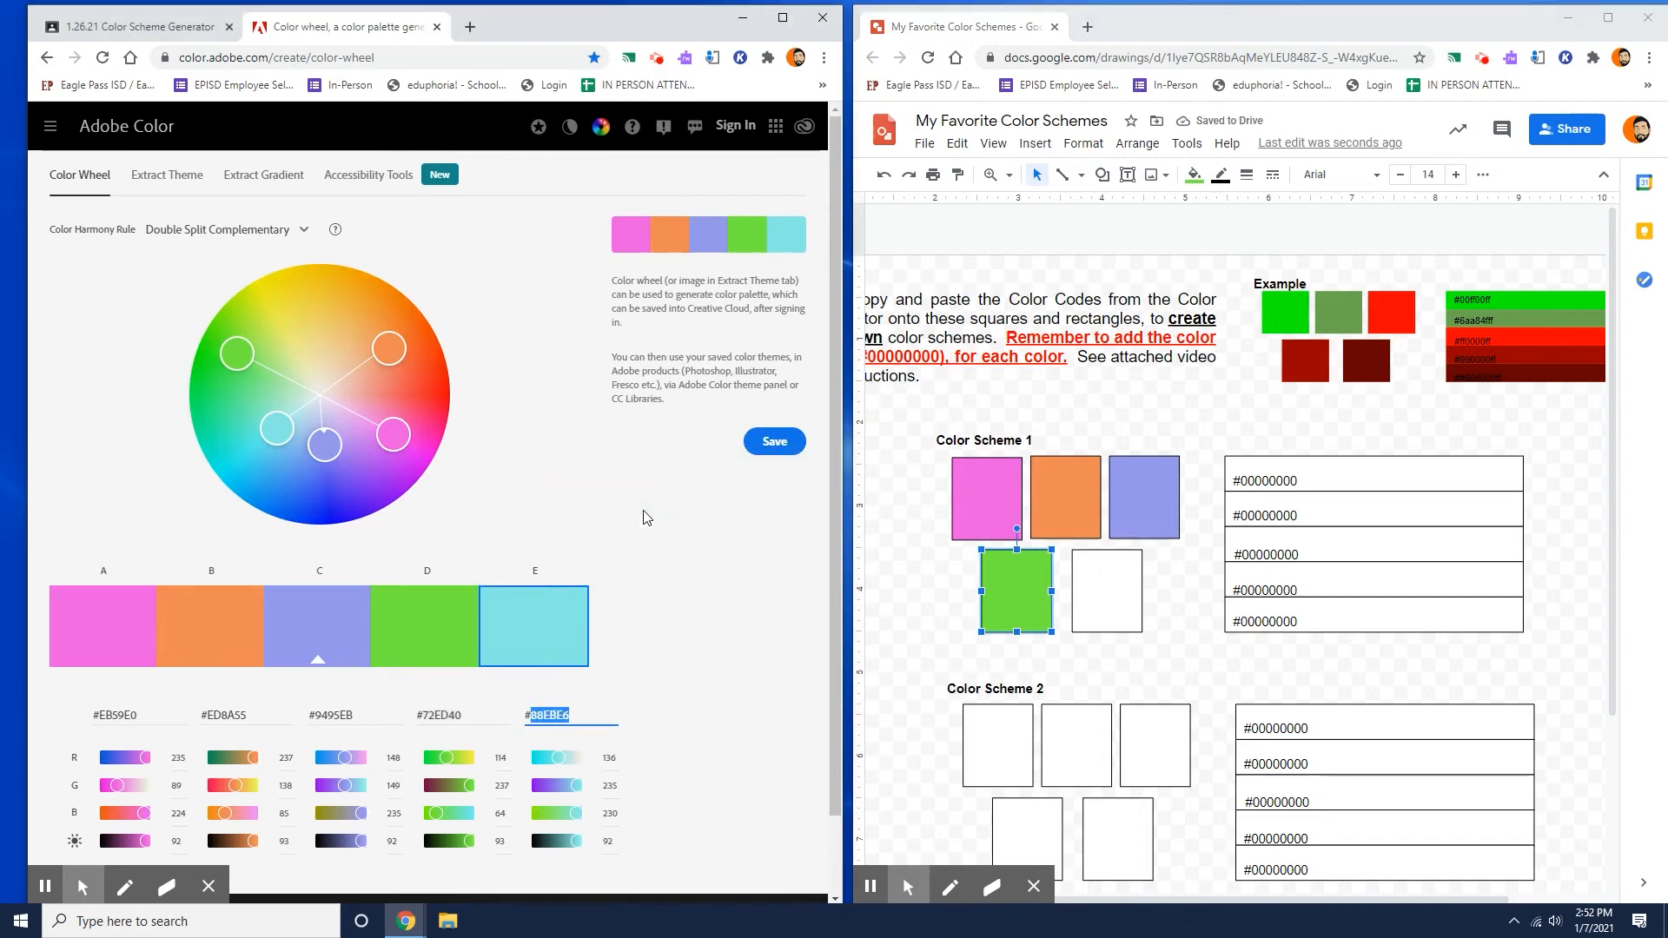
Fill the fifth square of Color Scheme 1 with the custom color #88EBE6.
click(1135, 587)
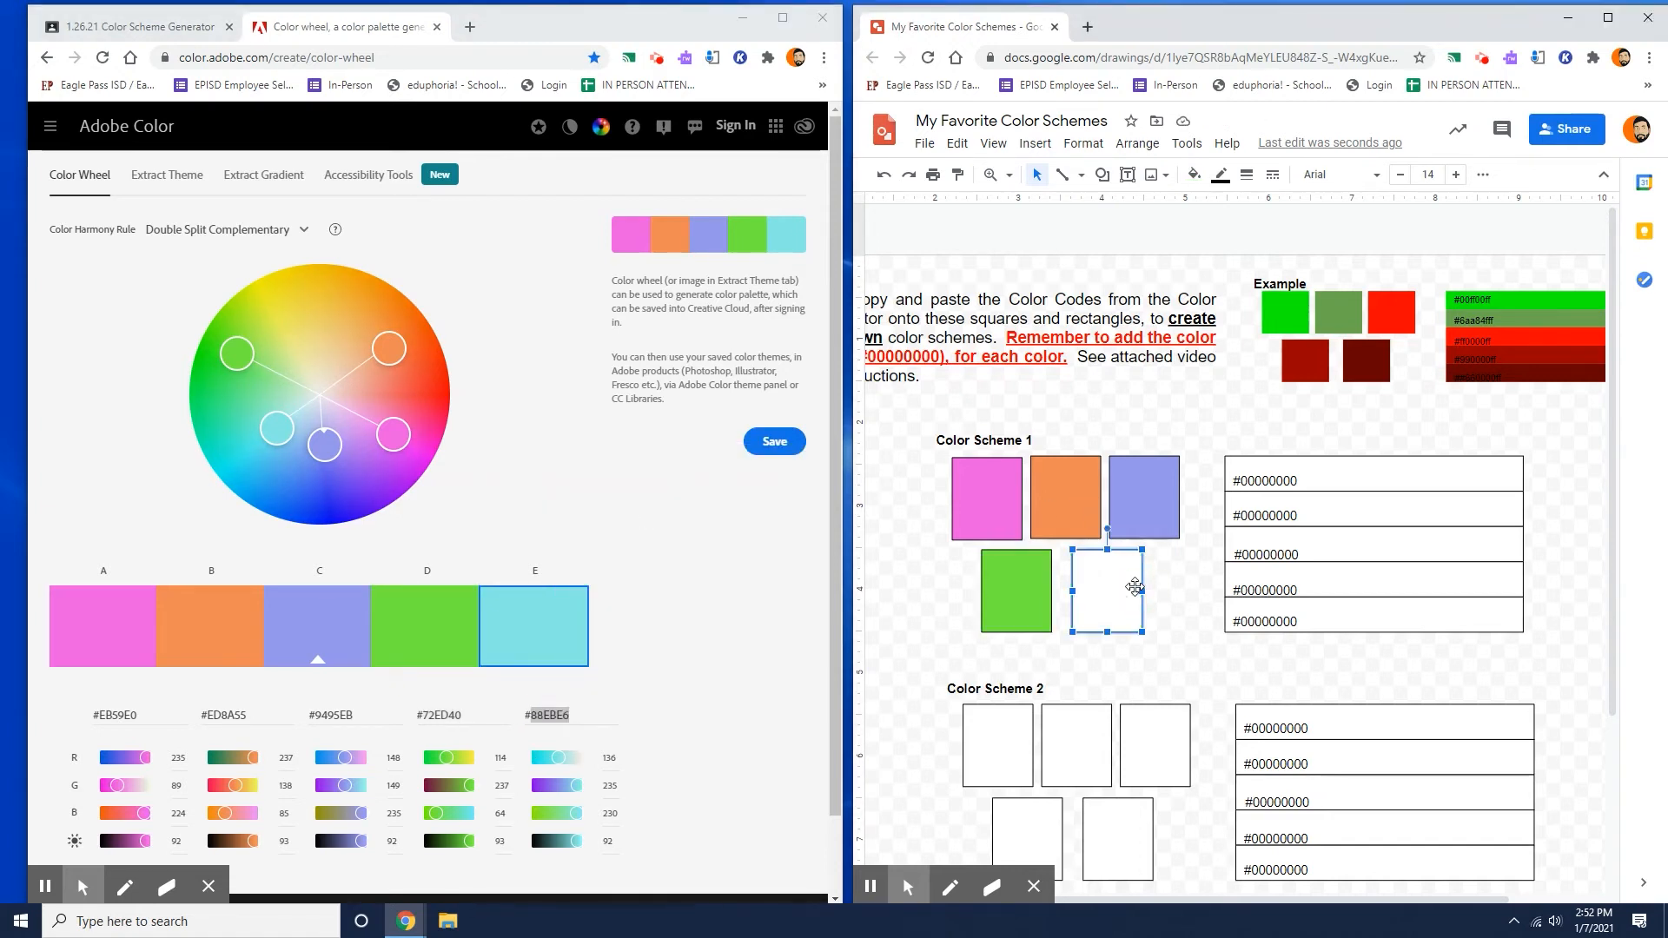
click(1195, 175)
click(1277, 447)
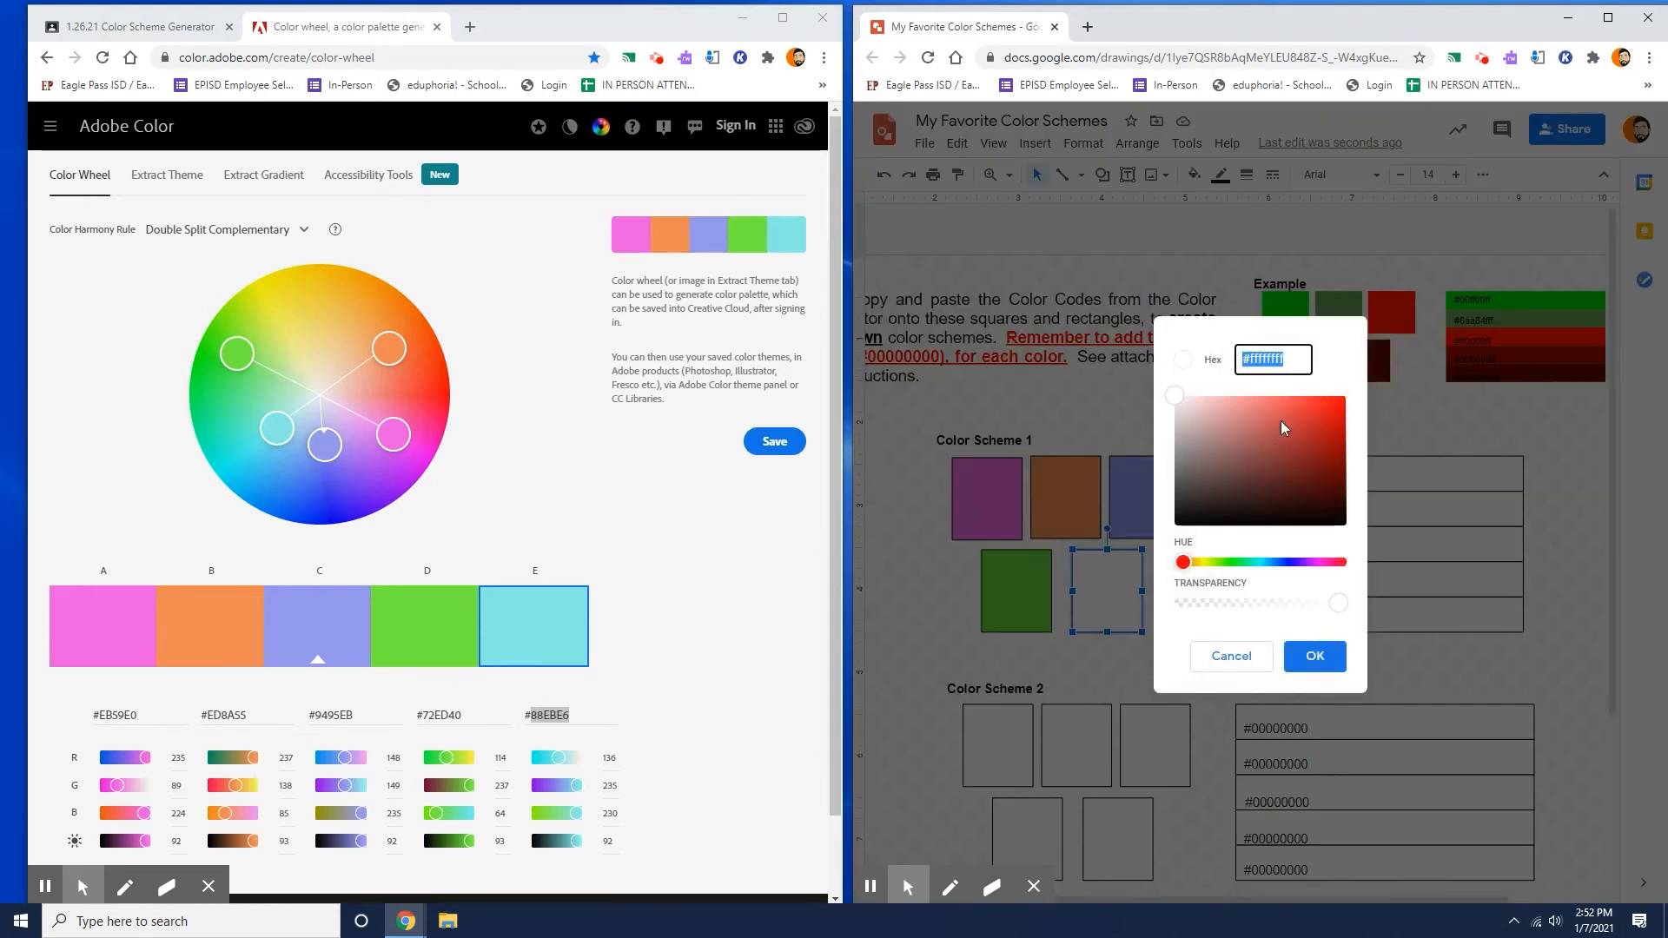
key(ctrl+v)
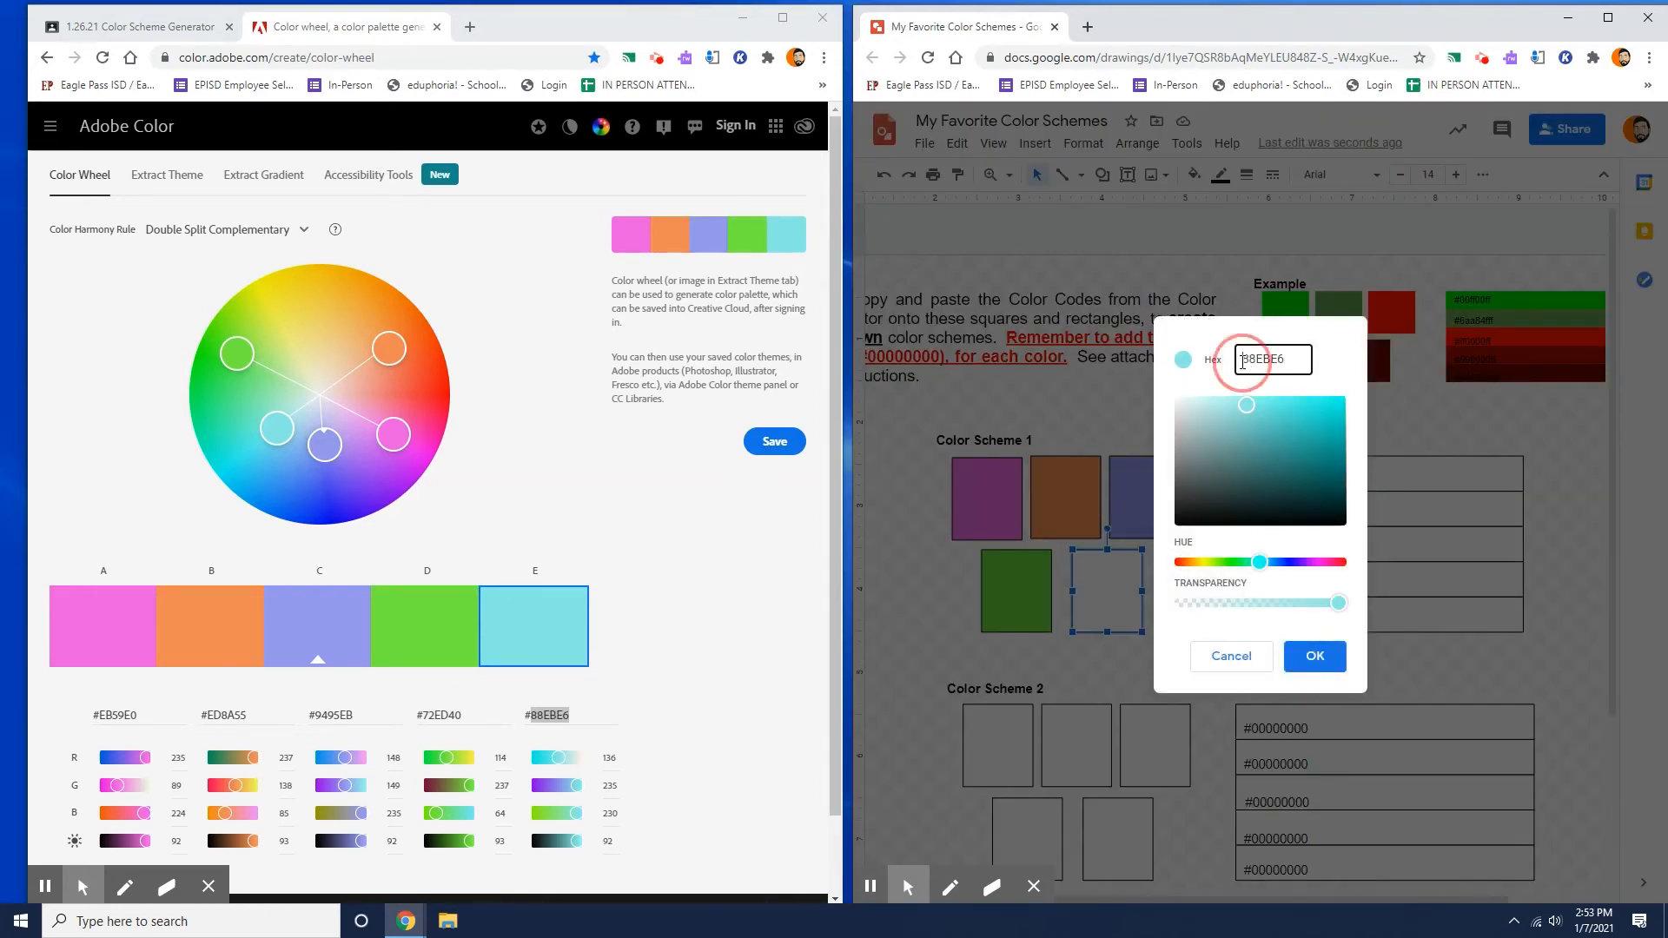
text(#)
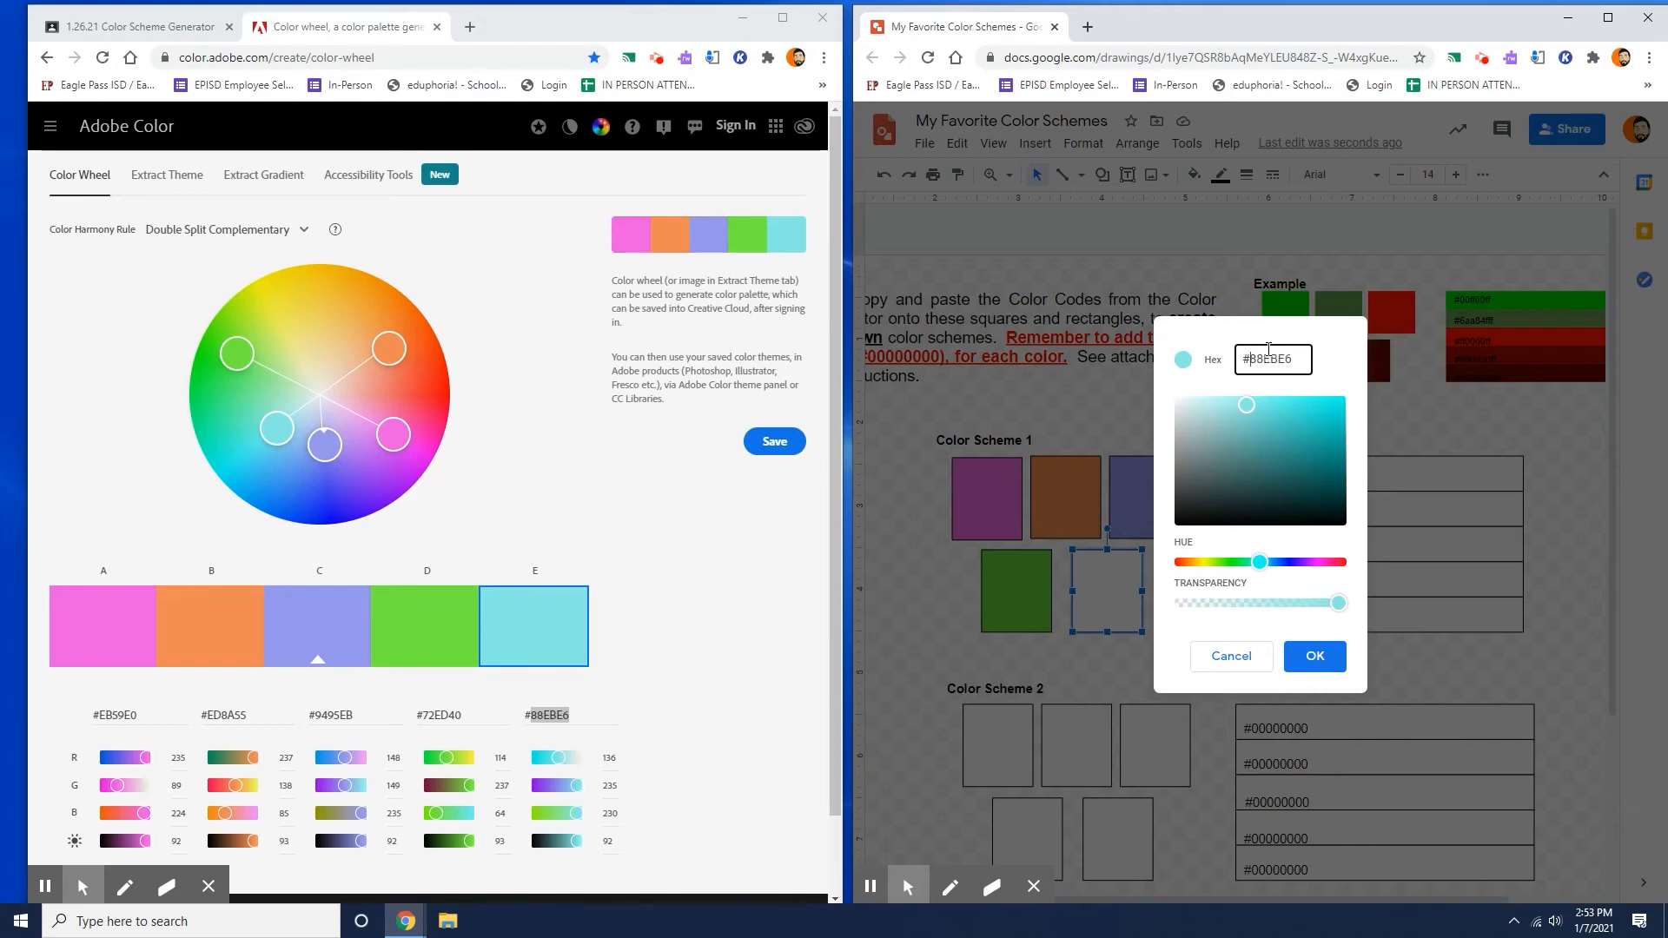
click(1333, 651)
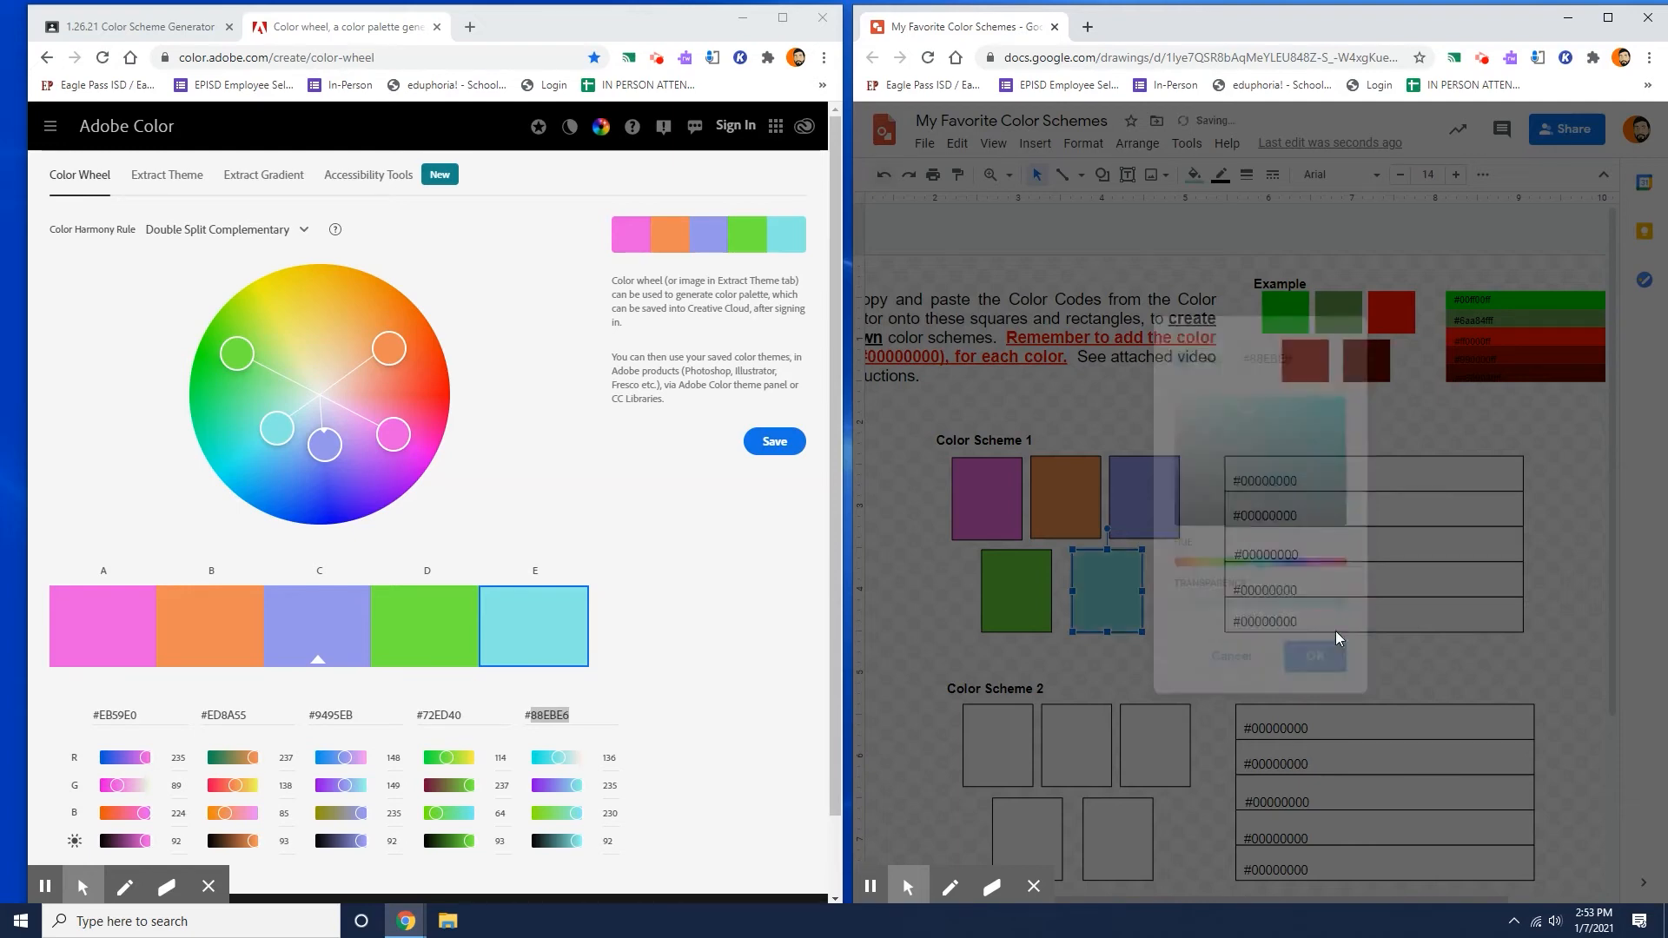
click(1268, 421)
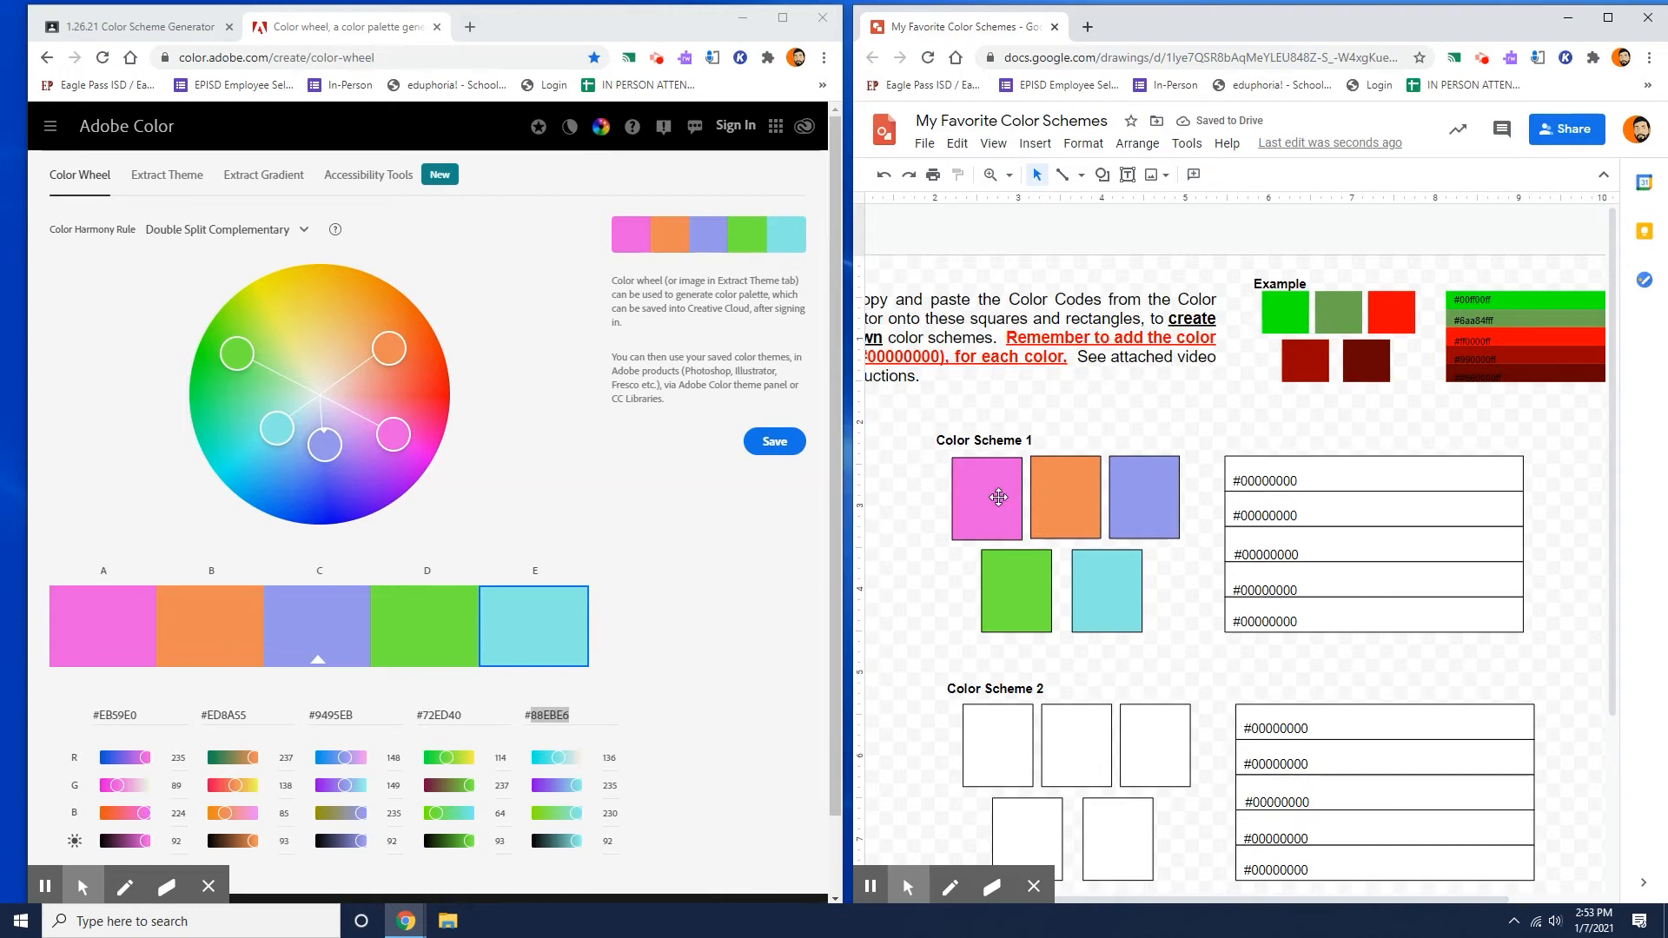
Replace the digits of the first code label in Color Scheme 1 with EB59E0 copied from swatch A, keeping the # sign.
click(1271, 479)
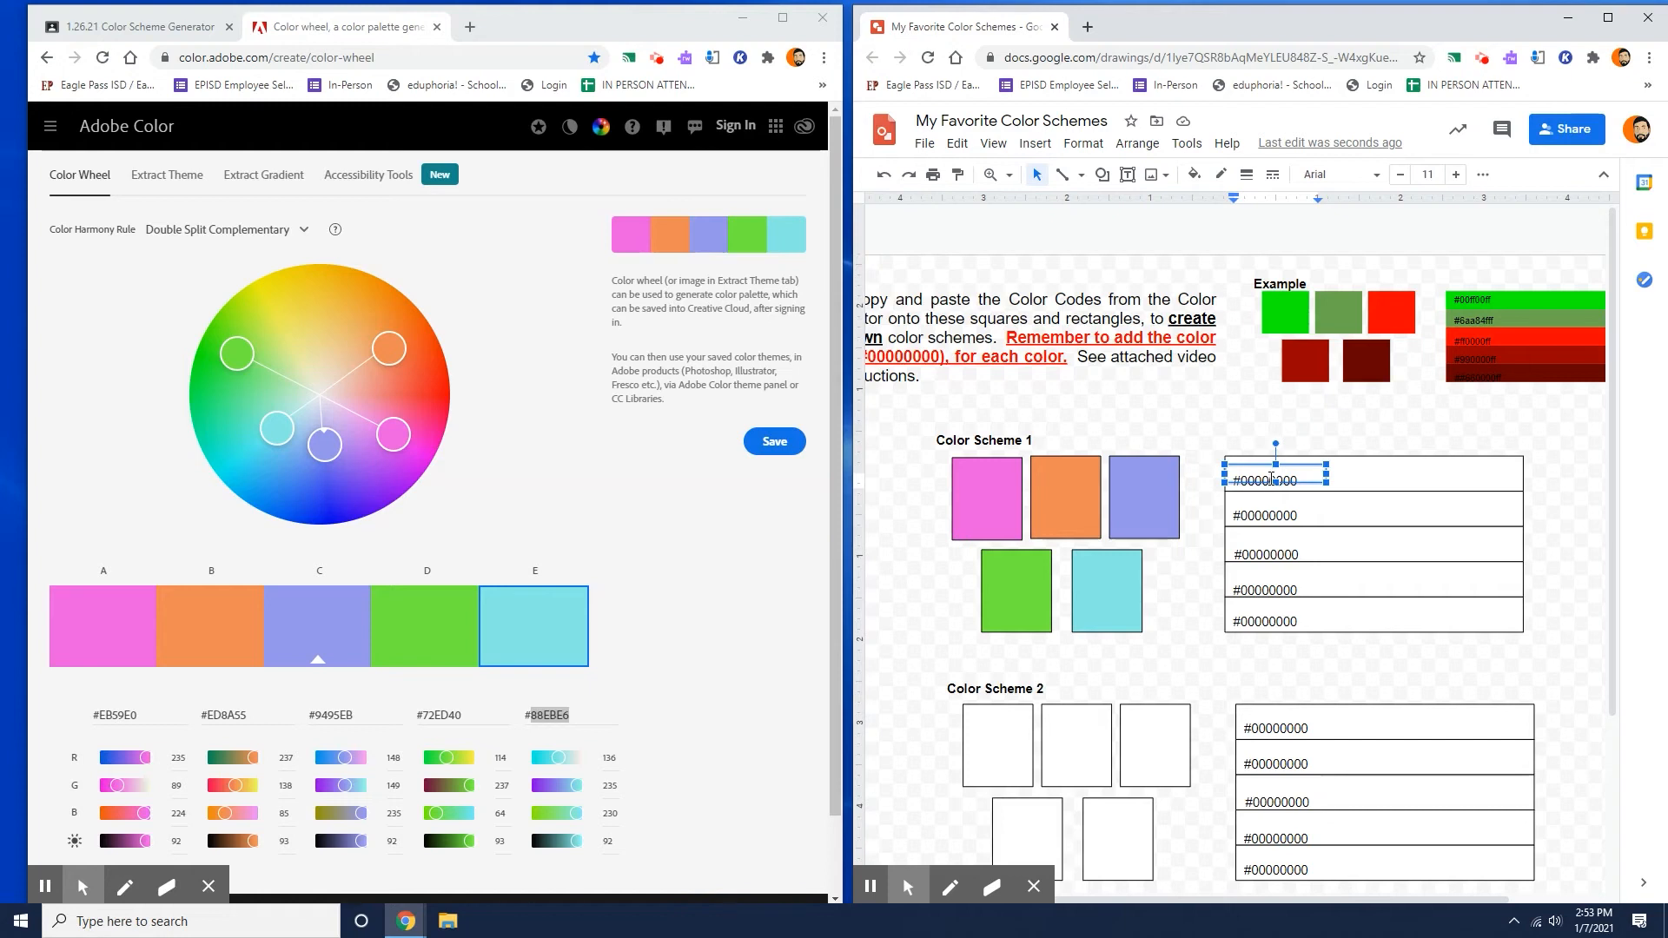
double_click(106, 716)
right_click(105, 721)
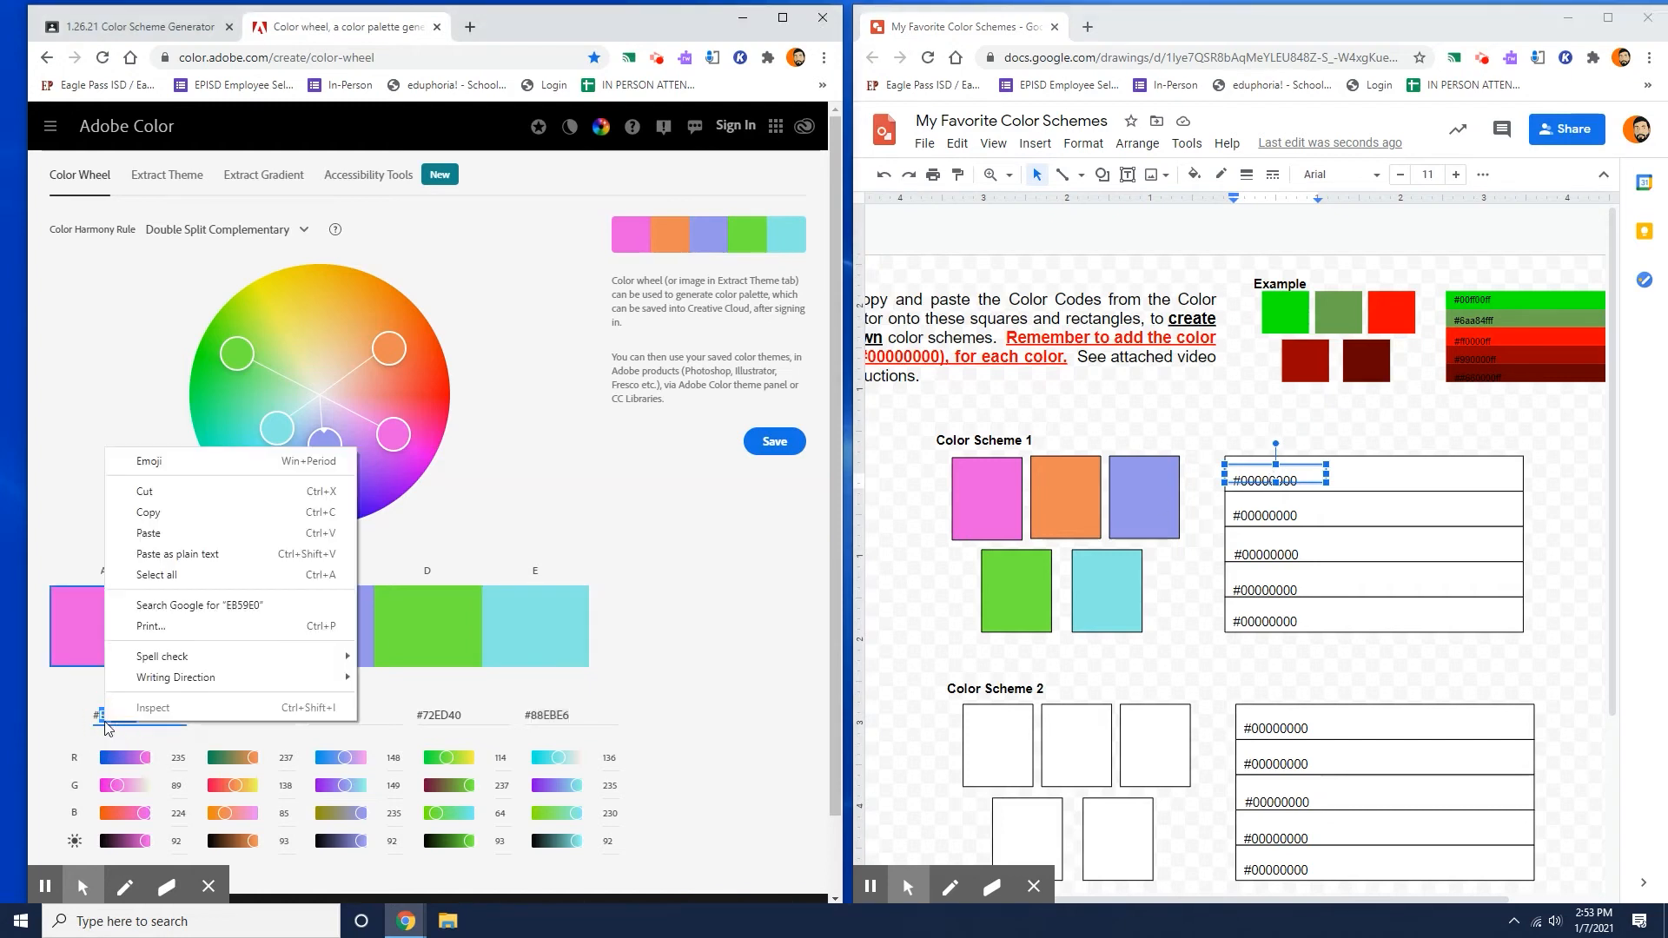
click(157, 513)
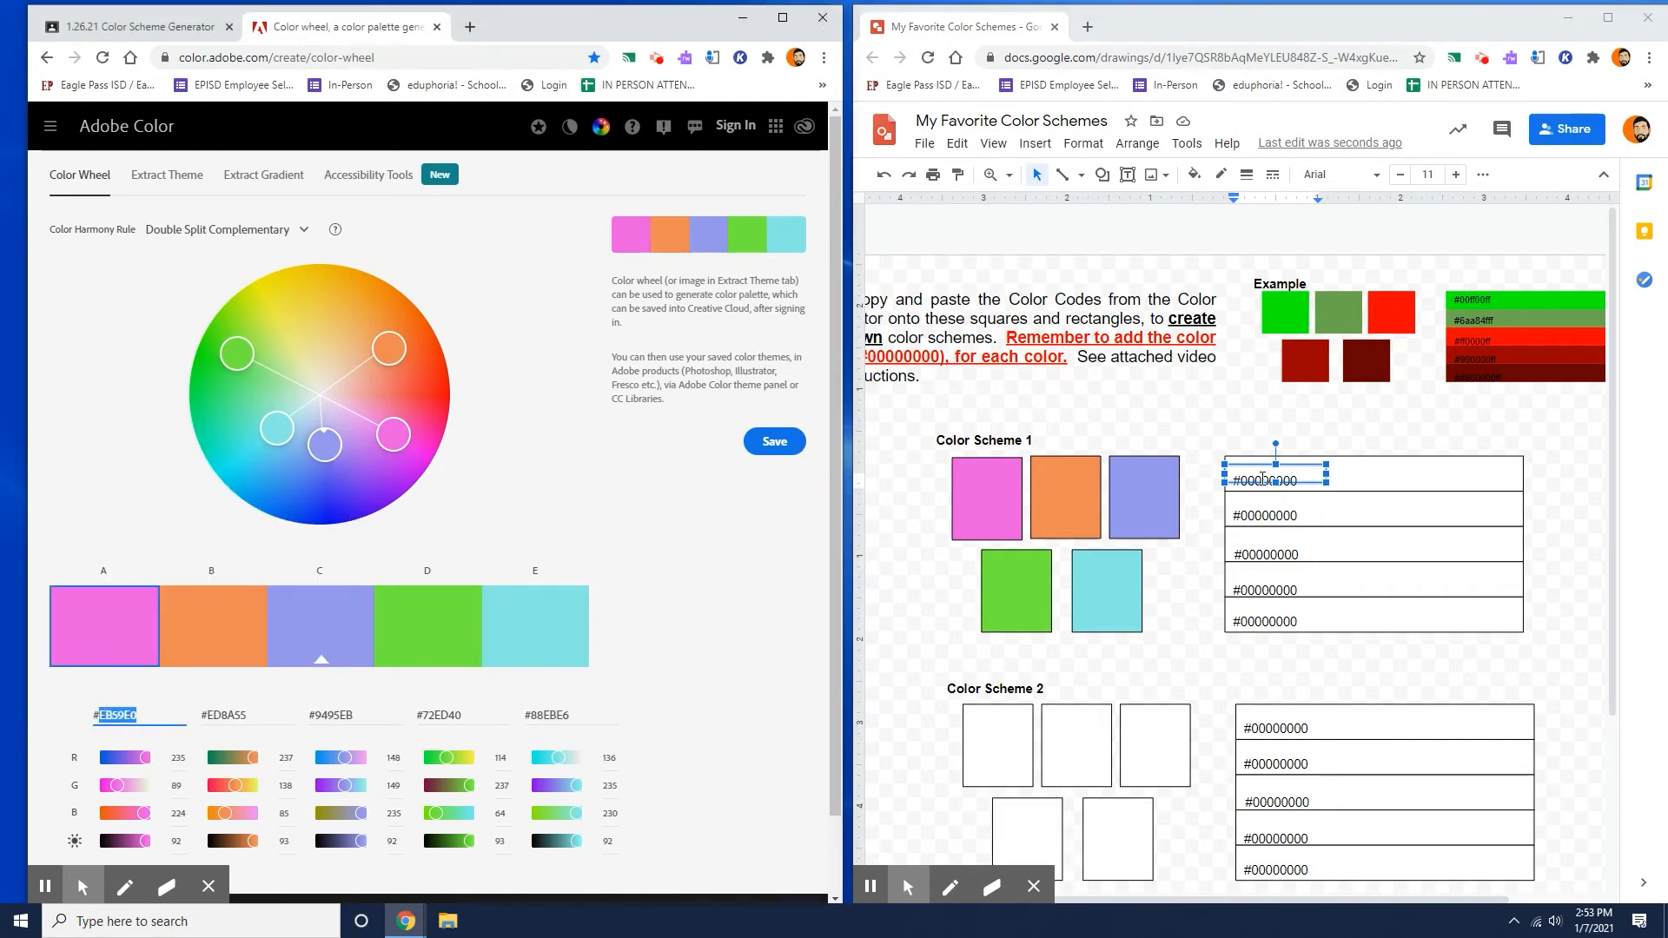
click(1260, 491)
right_click(1262, 487)
click(1309, 521)
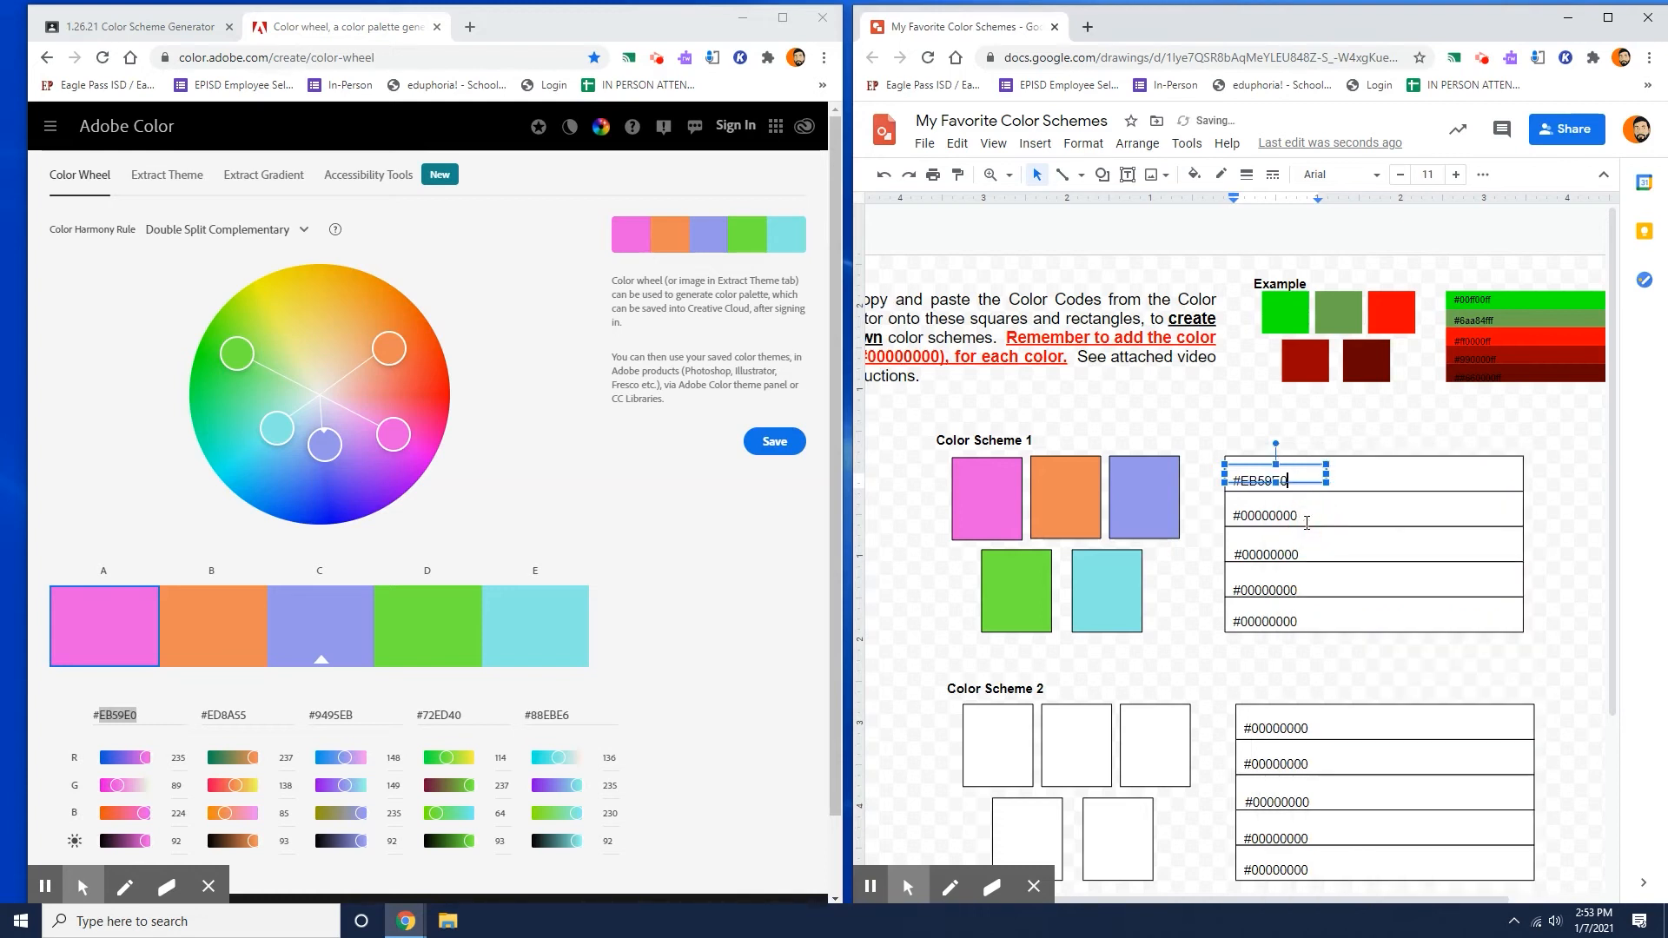
Replace the digits of the second code label in Color Scheme 1 with ED8A55 copied from swatch B.
double_click(220, 710)
right_click(221, 712)
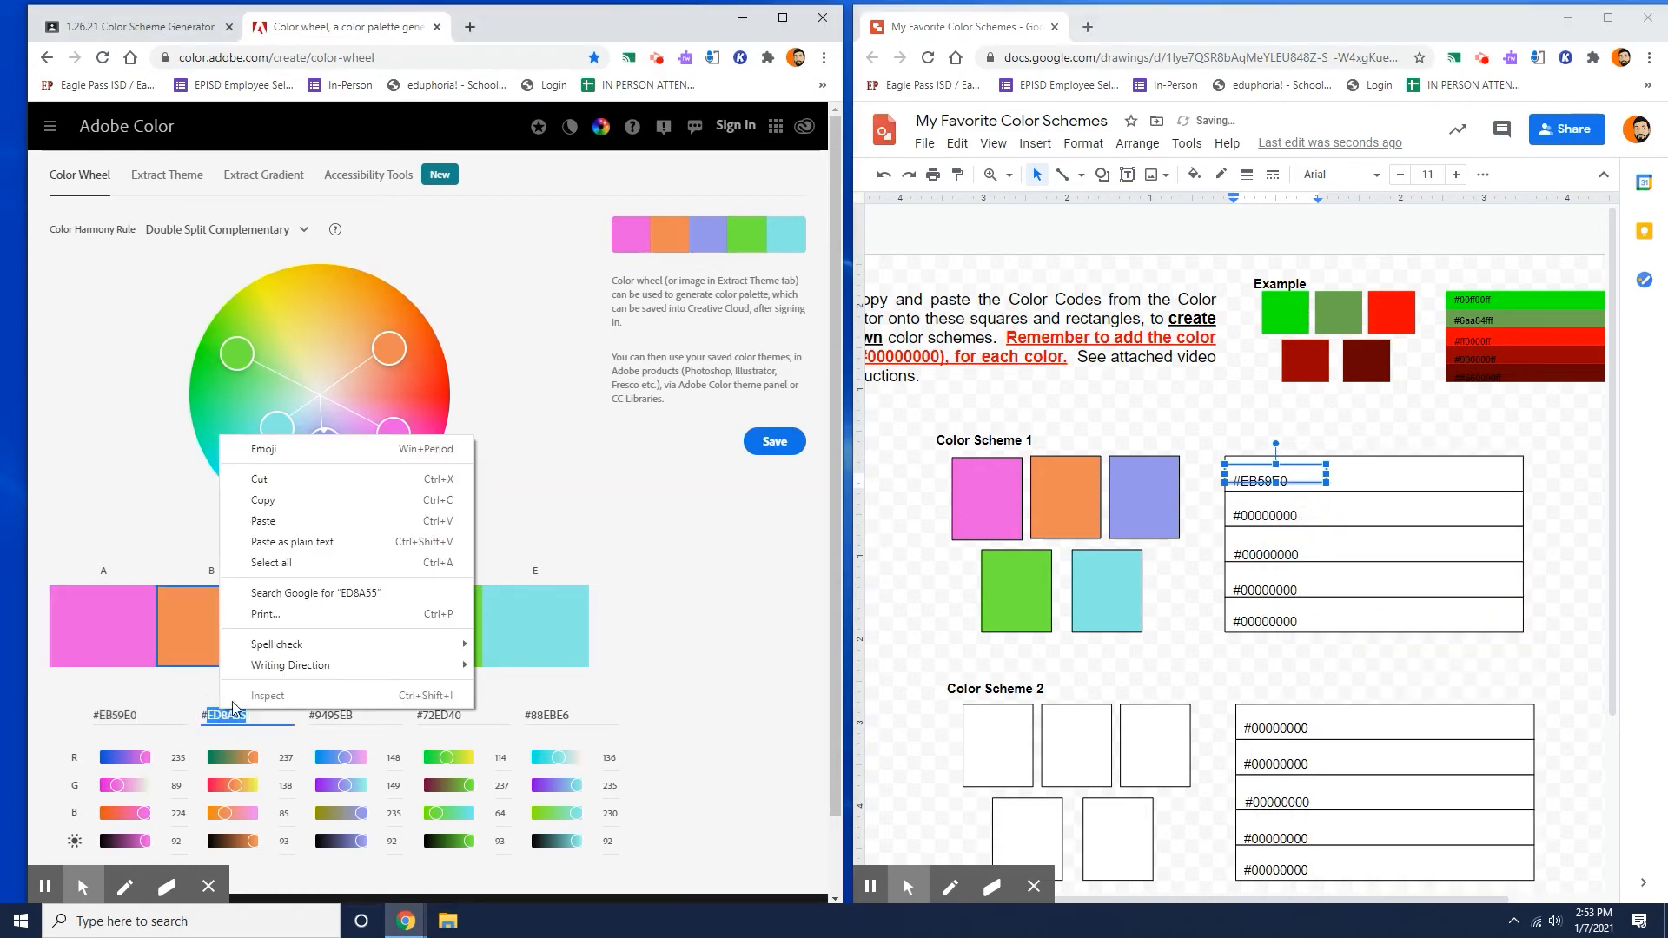
click(476, 513)
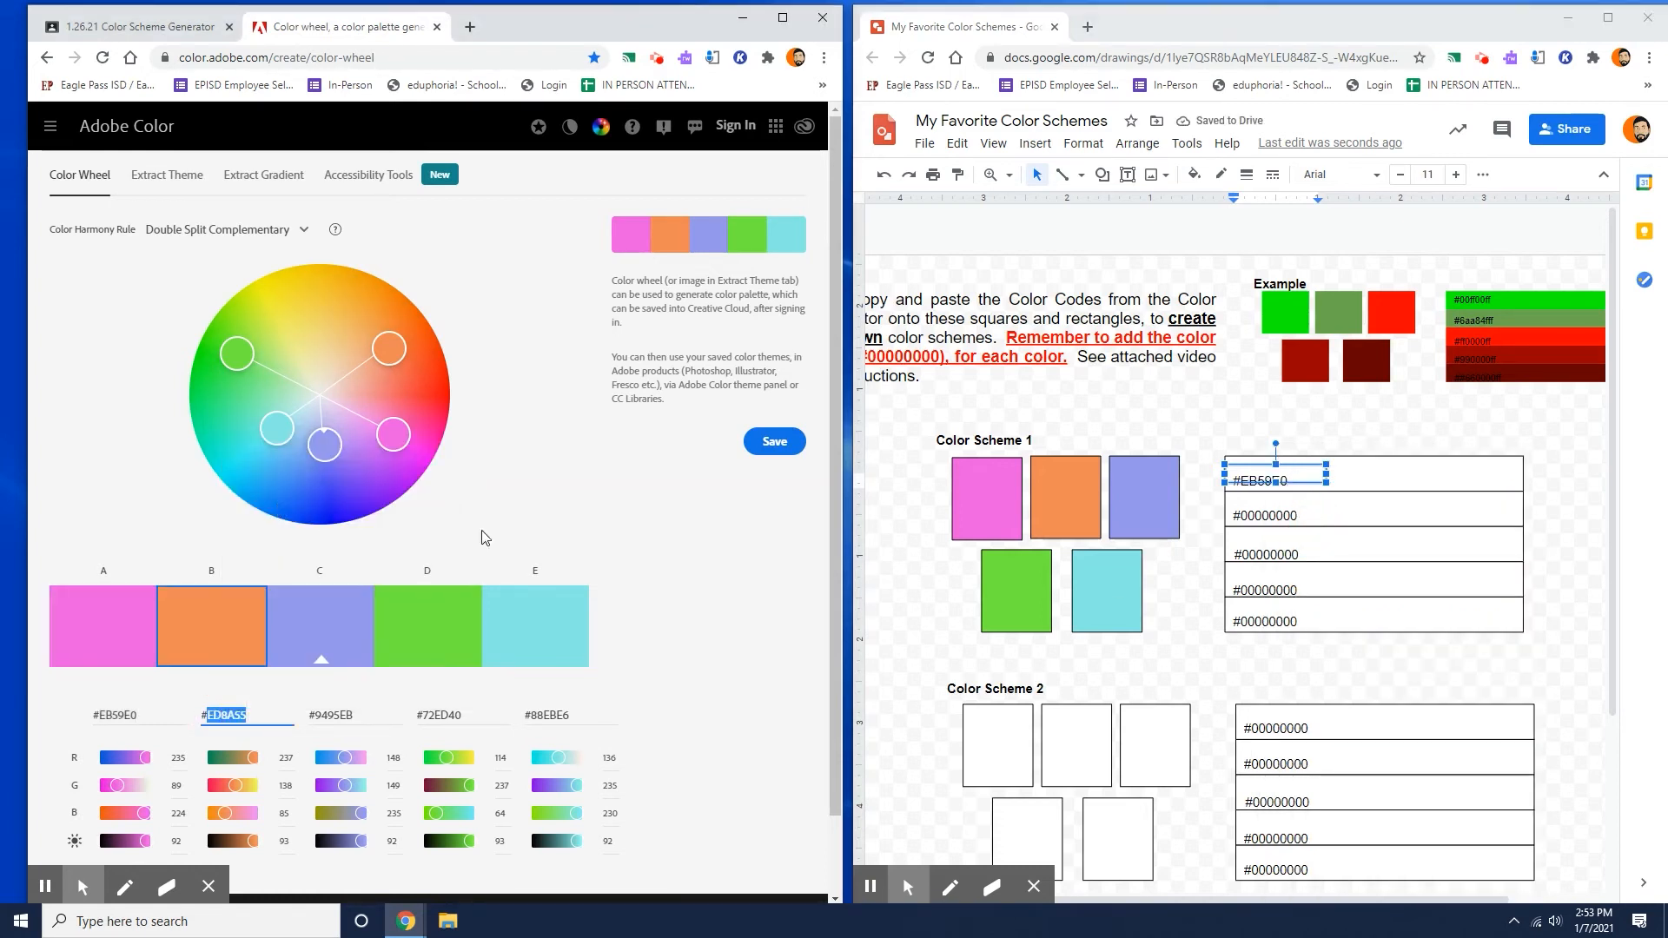
double_click(1259, 518)
right_click(1259, 519)
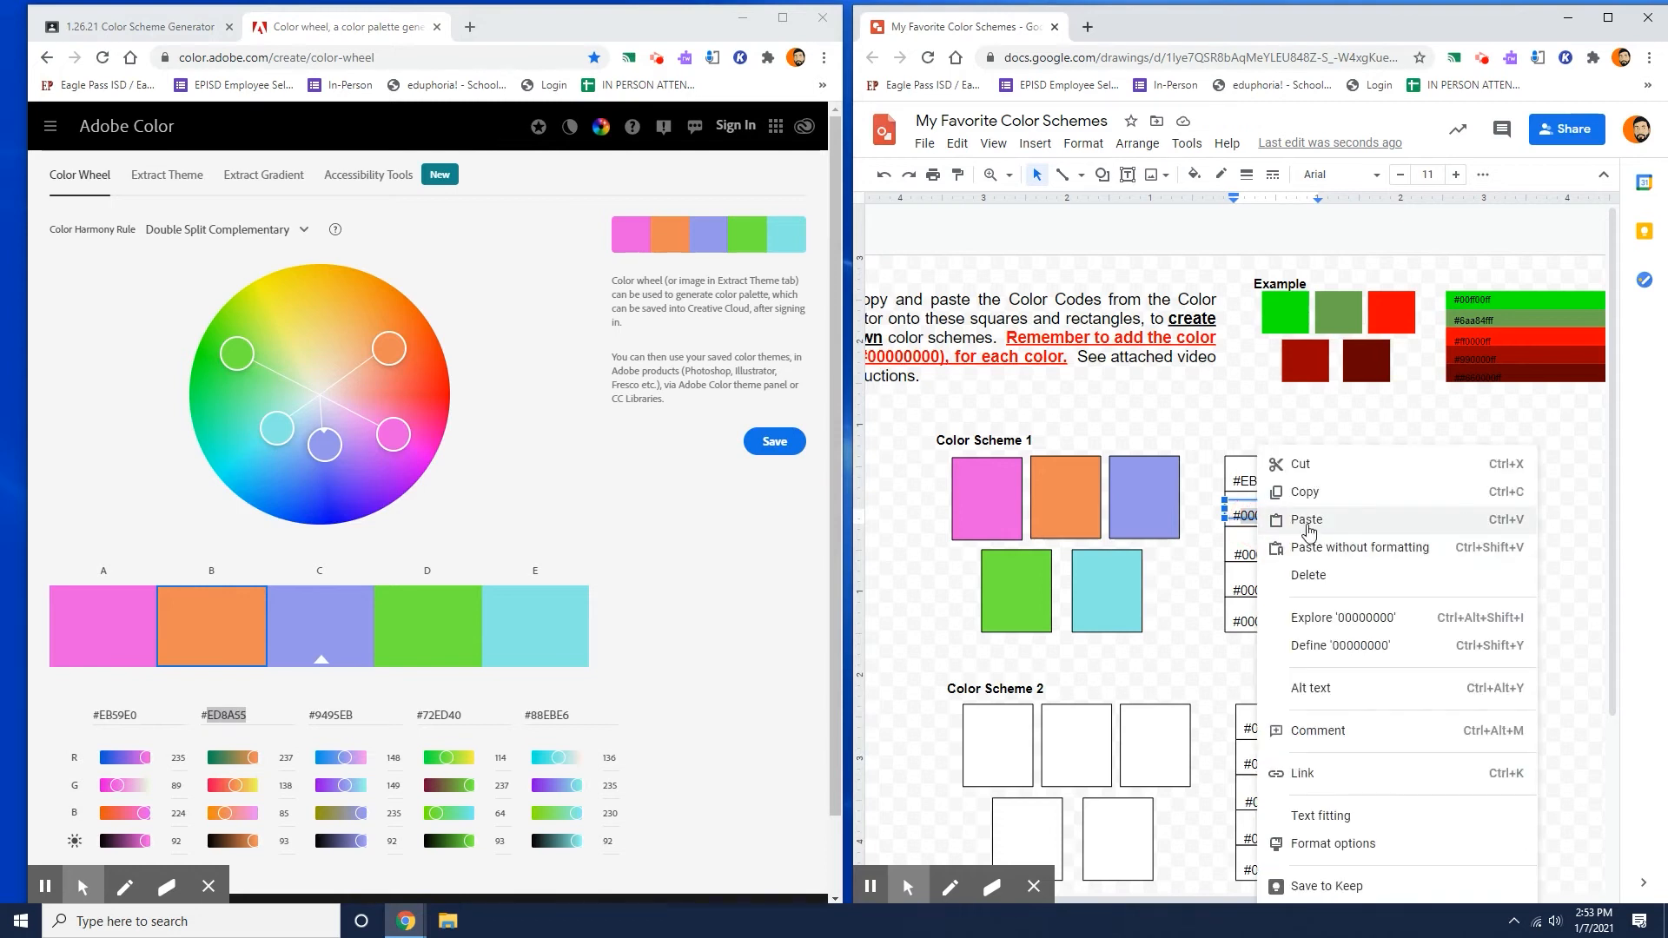
click(1306, 521)
Replace the digits of the third code label in Color Scheme 1 with 9495EB copied from swatch C.
double_click(329, 714)
right_click(327, 712)
click(437, 518)
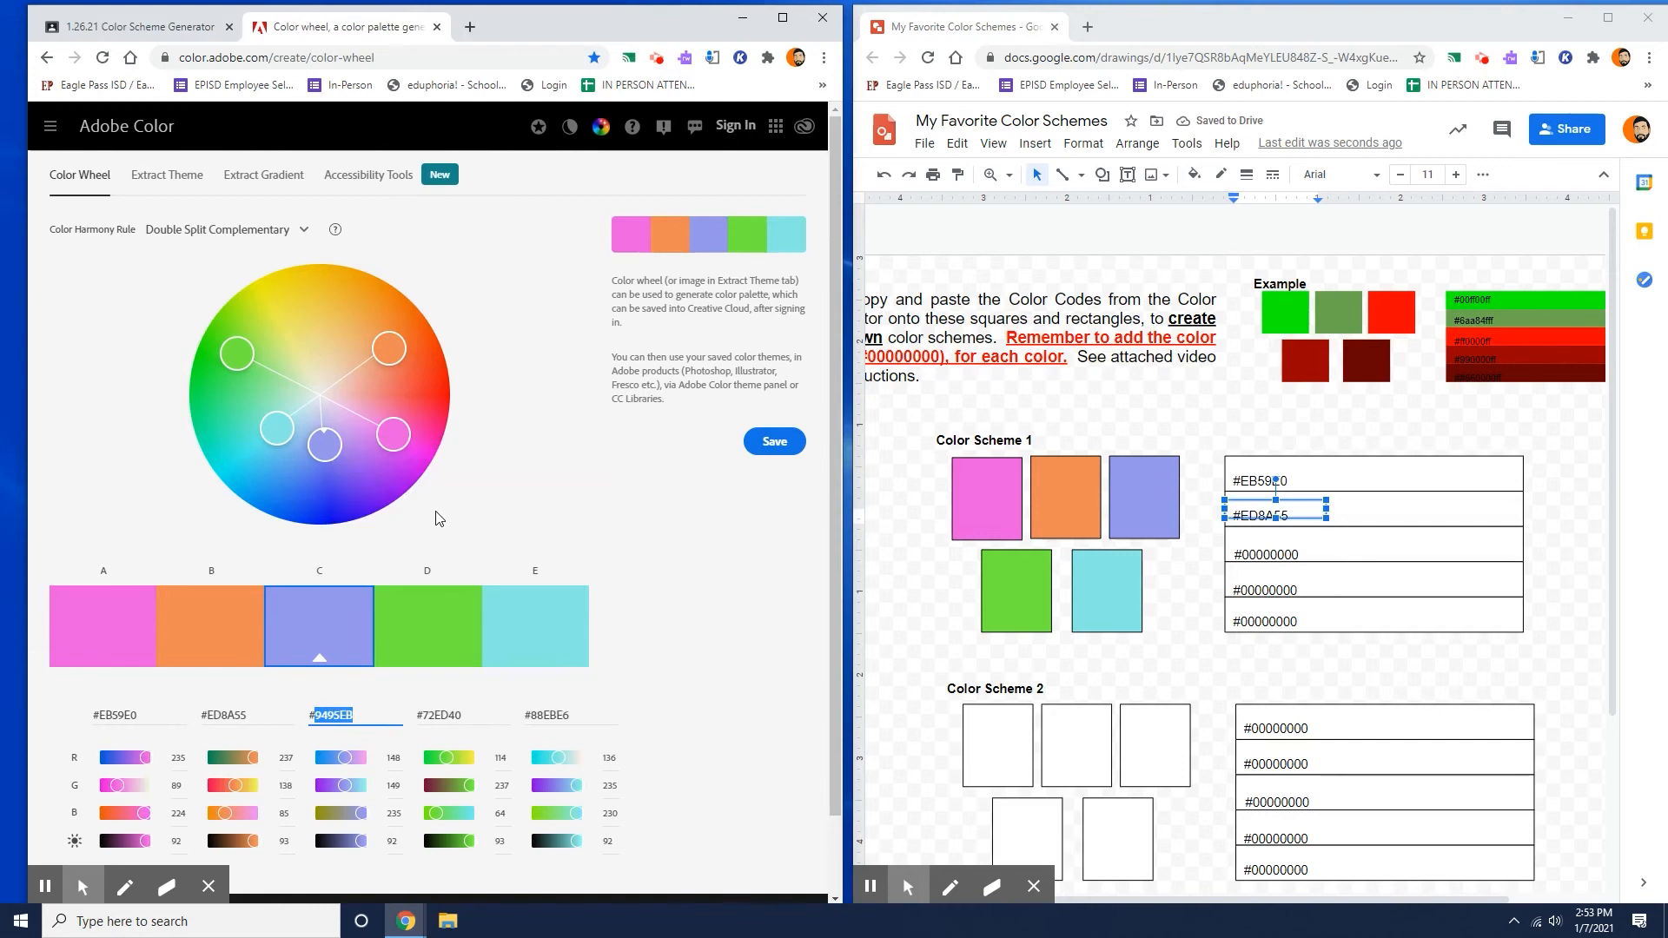
double_click(1268, 555)
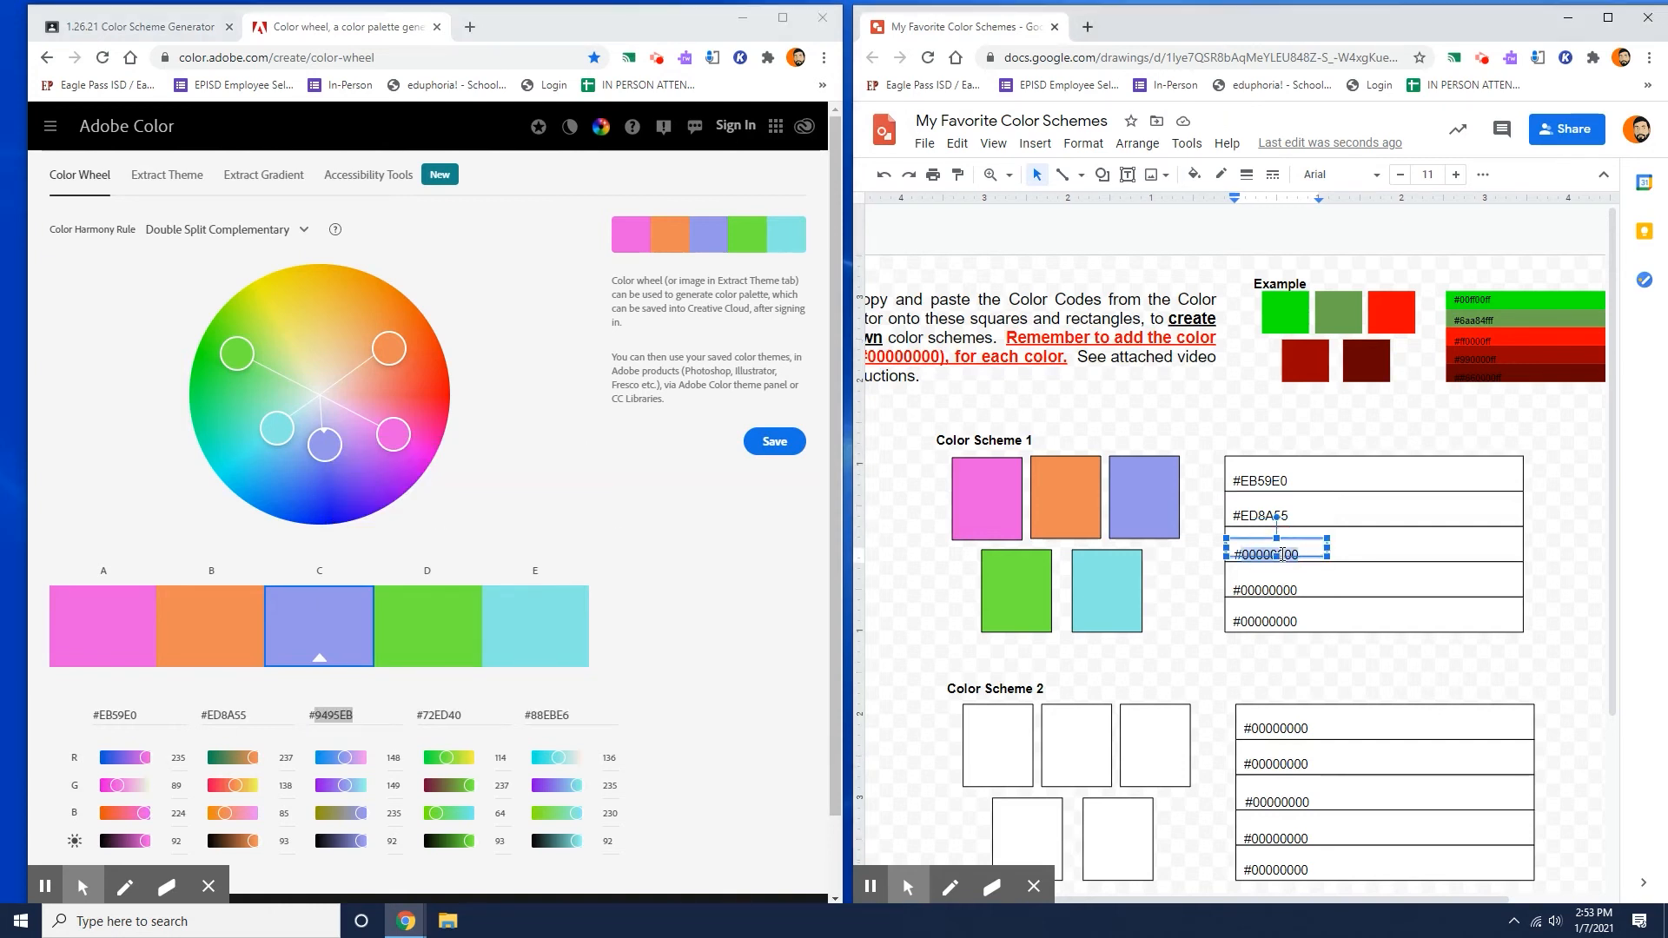
right_click(1281, 555)
click(1321, 520)
Replace the digits of the fourth code label in Color Scheme 1 with 72ED40 copied from swatch D.
double_click(437, 713)
right_click(439, 714)
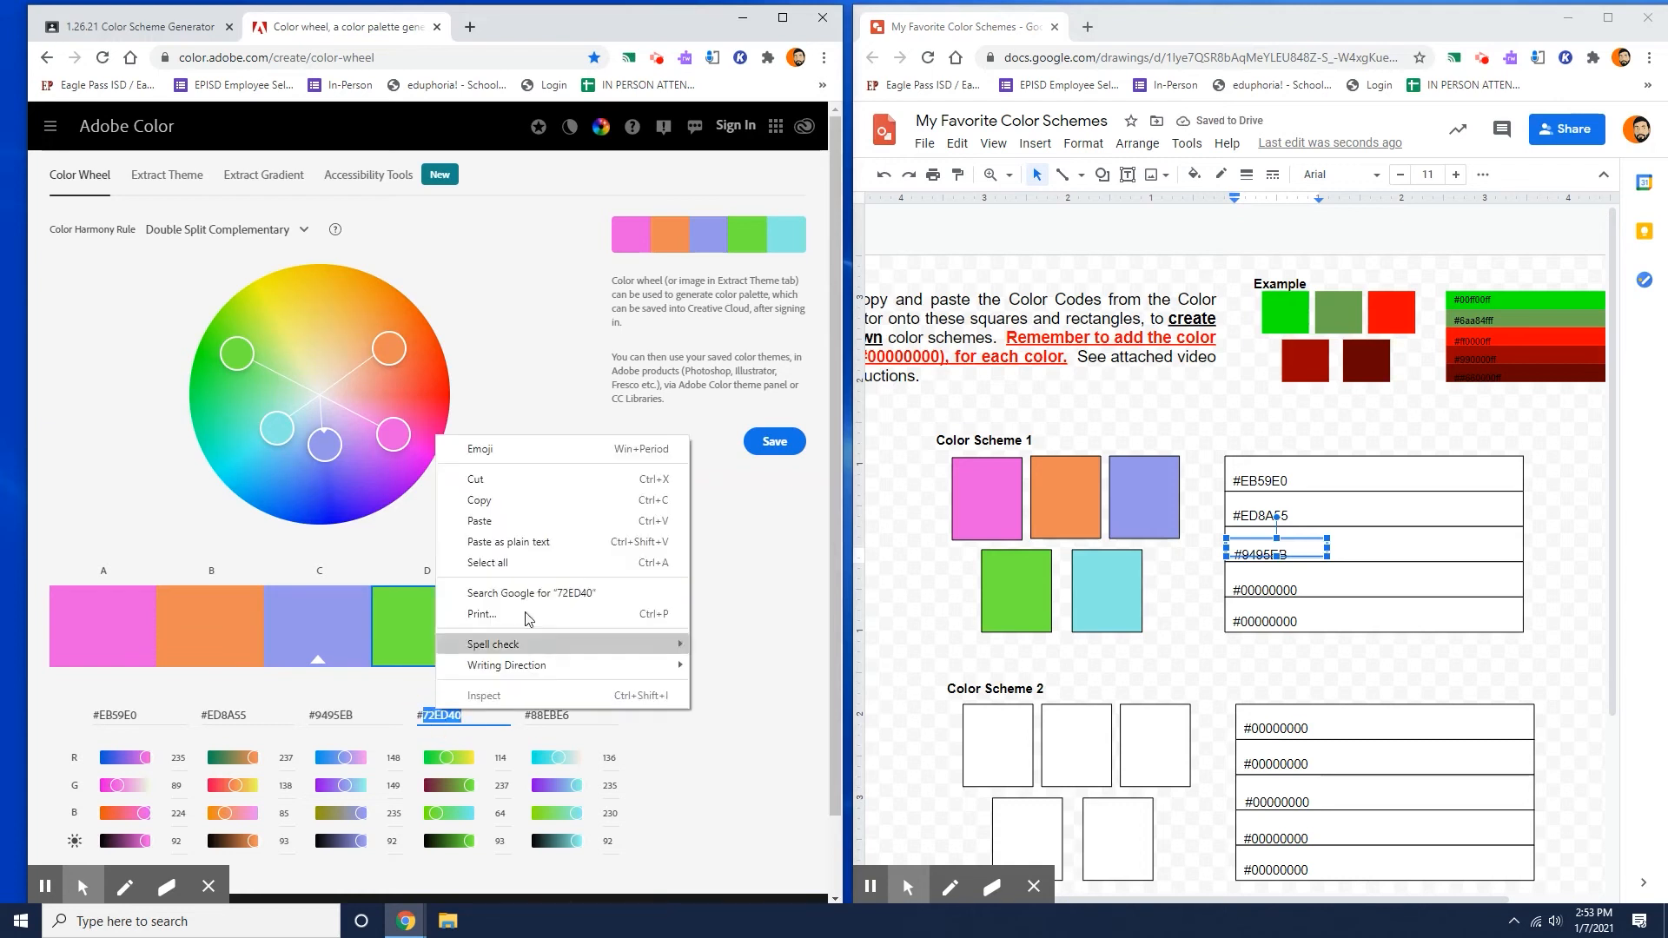
click(448, 504)
double_click(1293, 591)
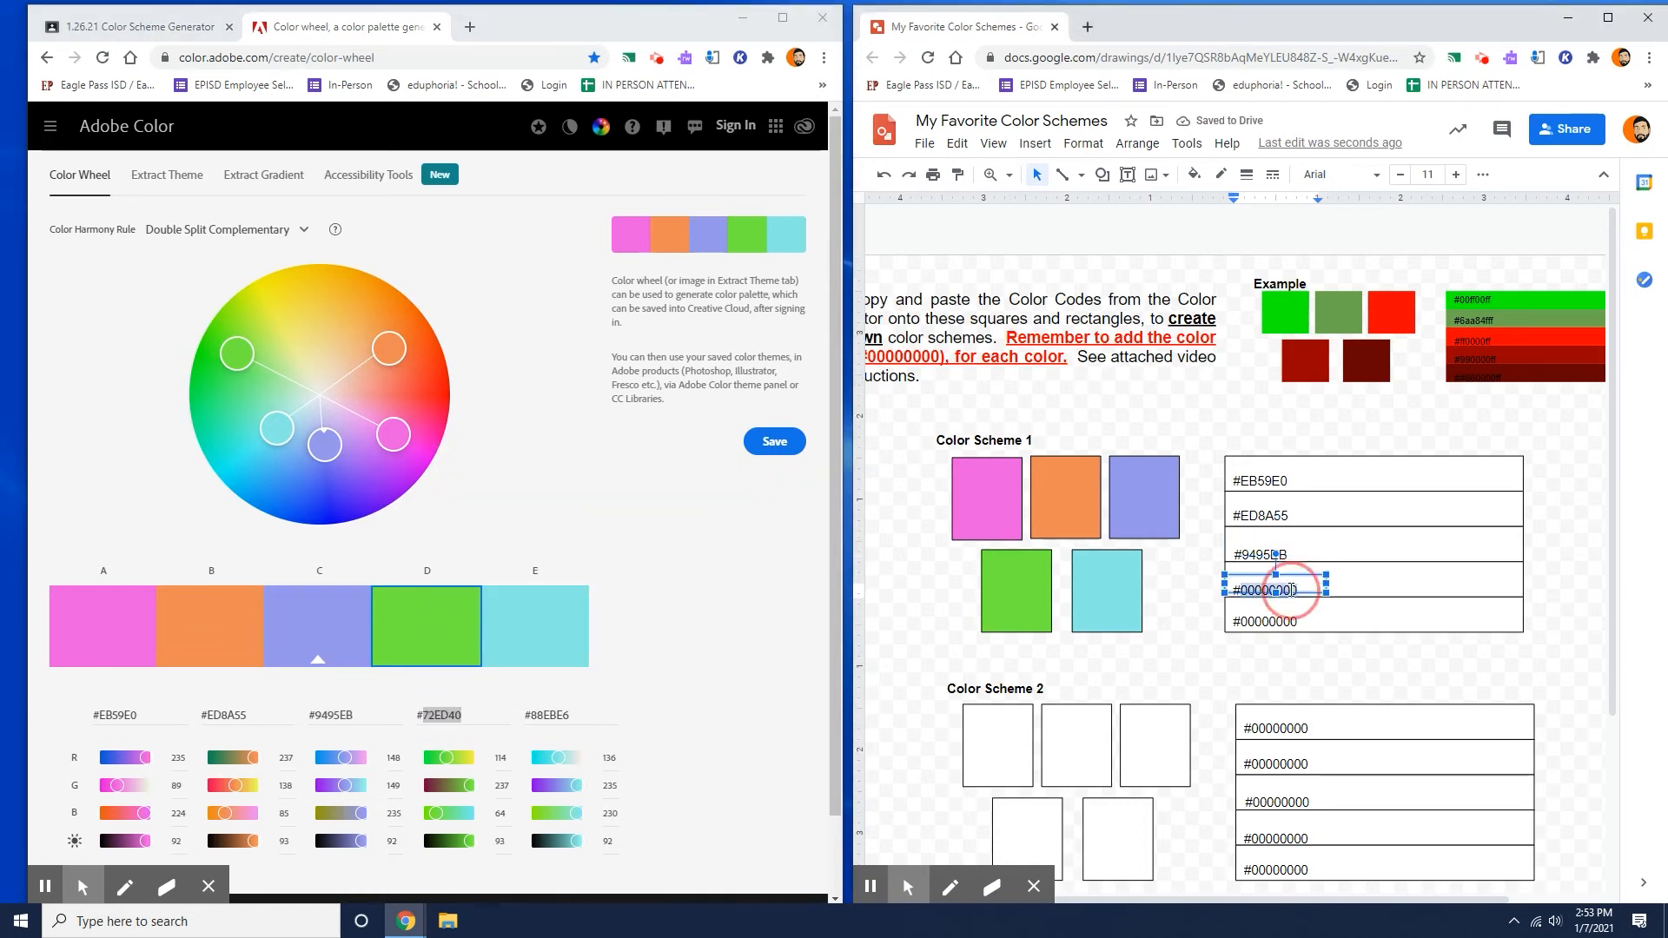
right_click(1293, 591)
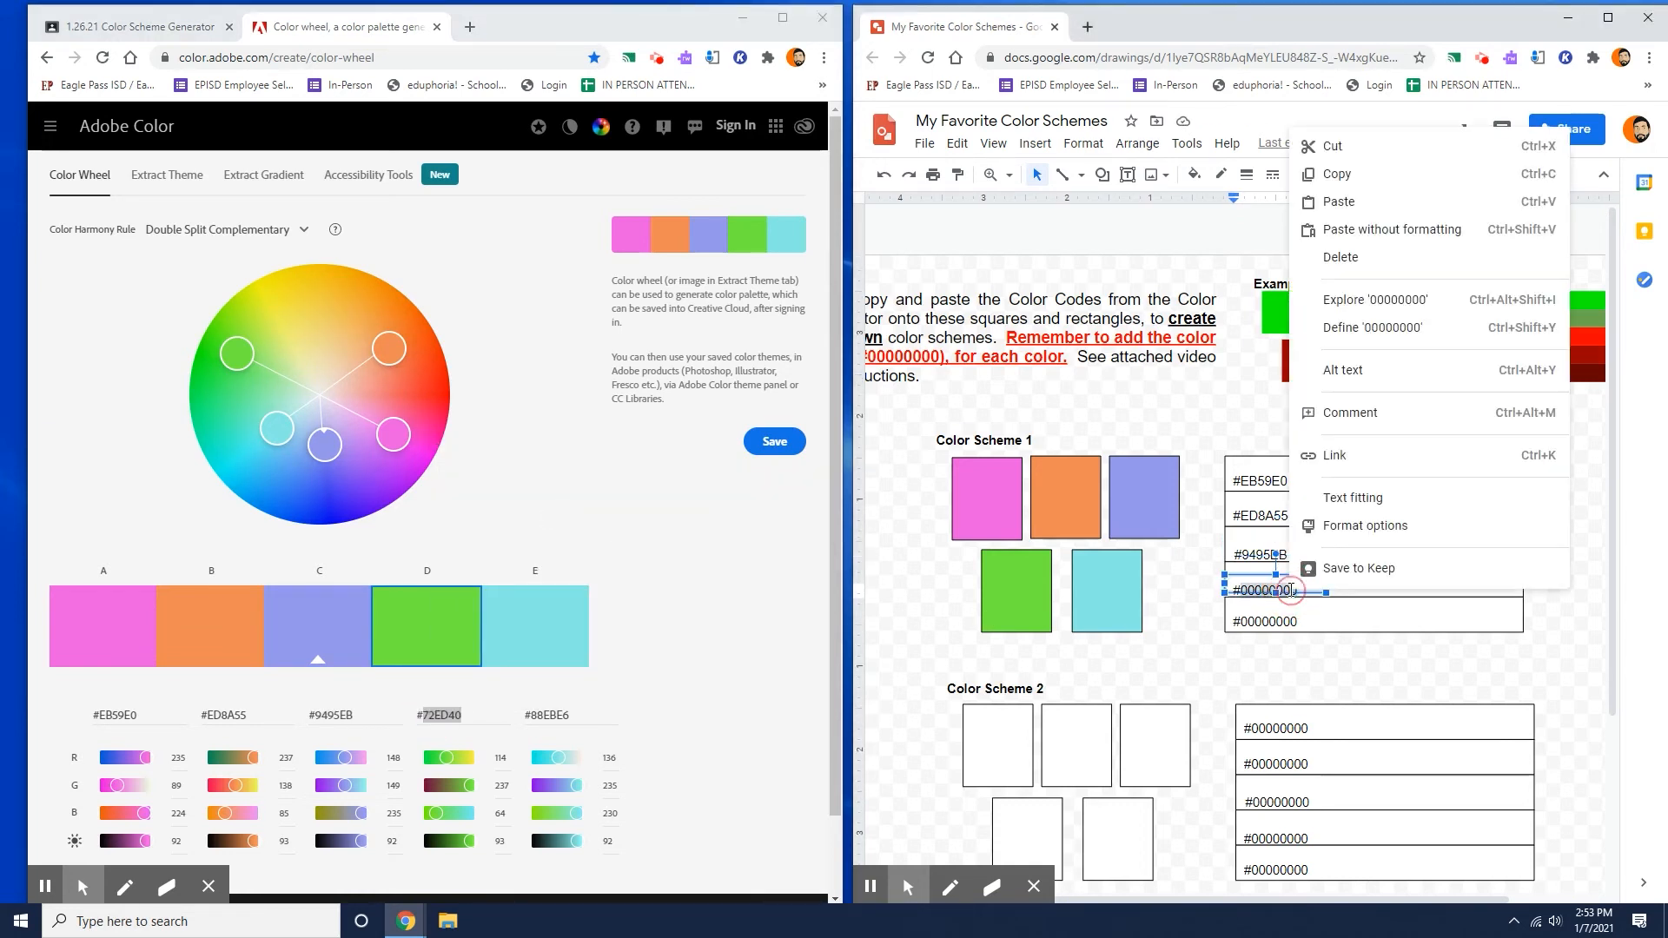
click(1339, 201)
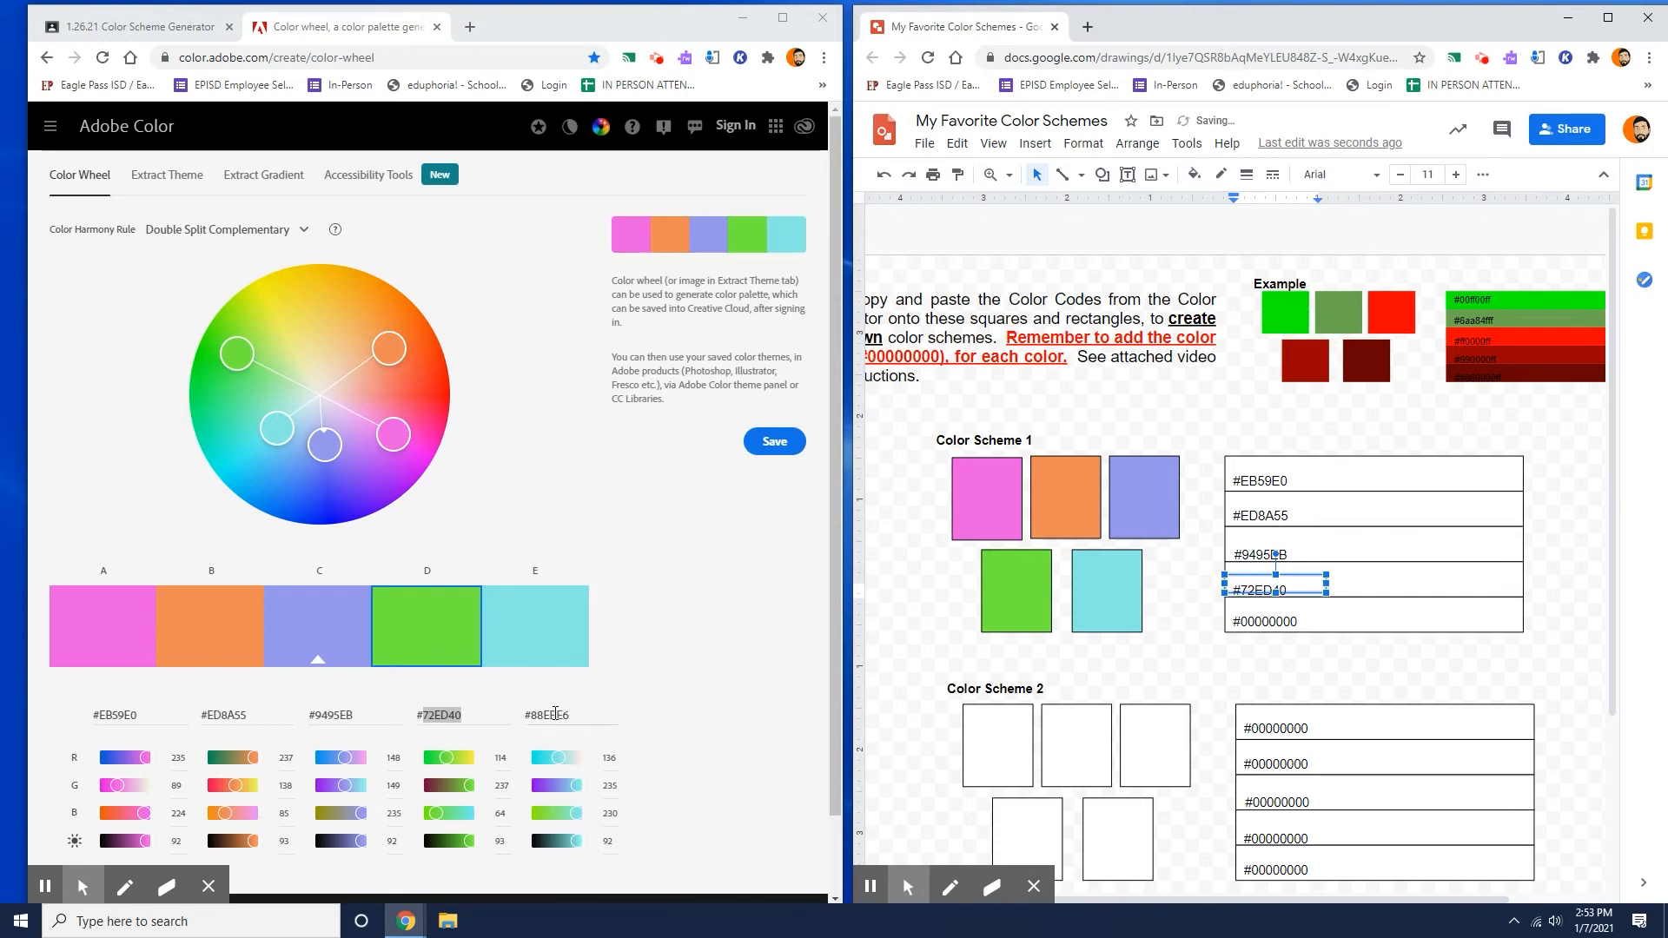
Replace the digits of the fifth code label in Color Scheme 1 with 88EBE6 copied from swatch E.
double_click(554, 714)
right_click(554, 713)
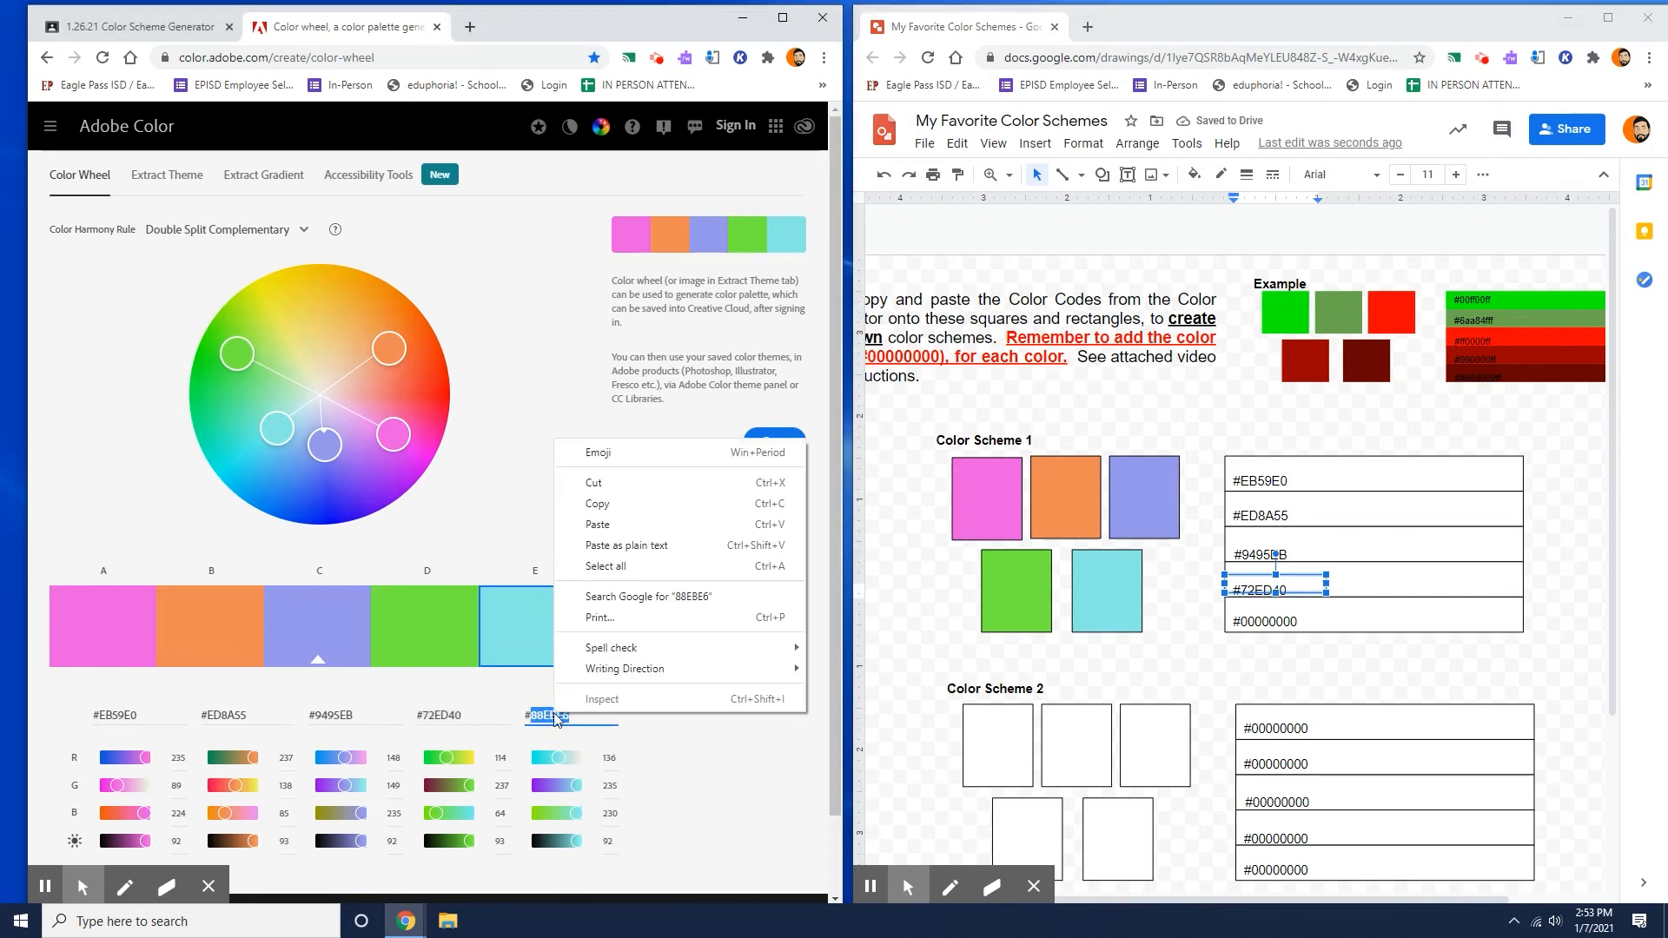
click(668, 504)
double_click(1273, 623)
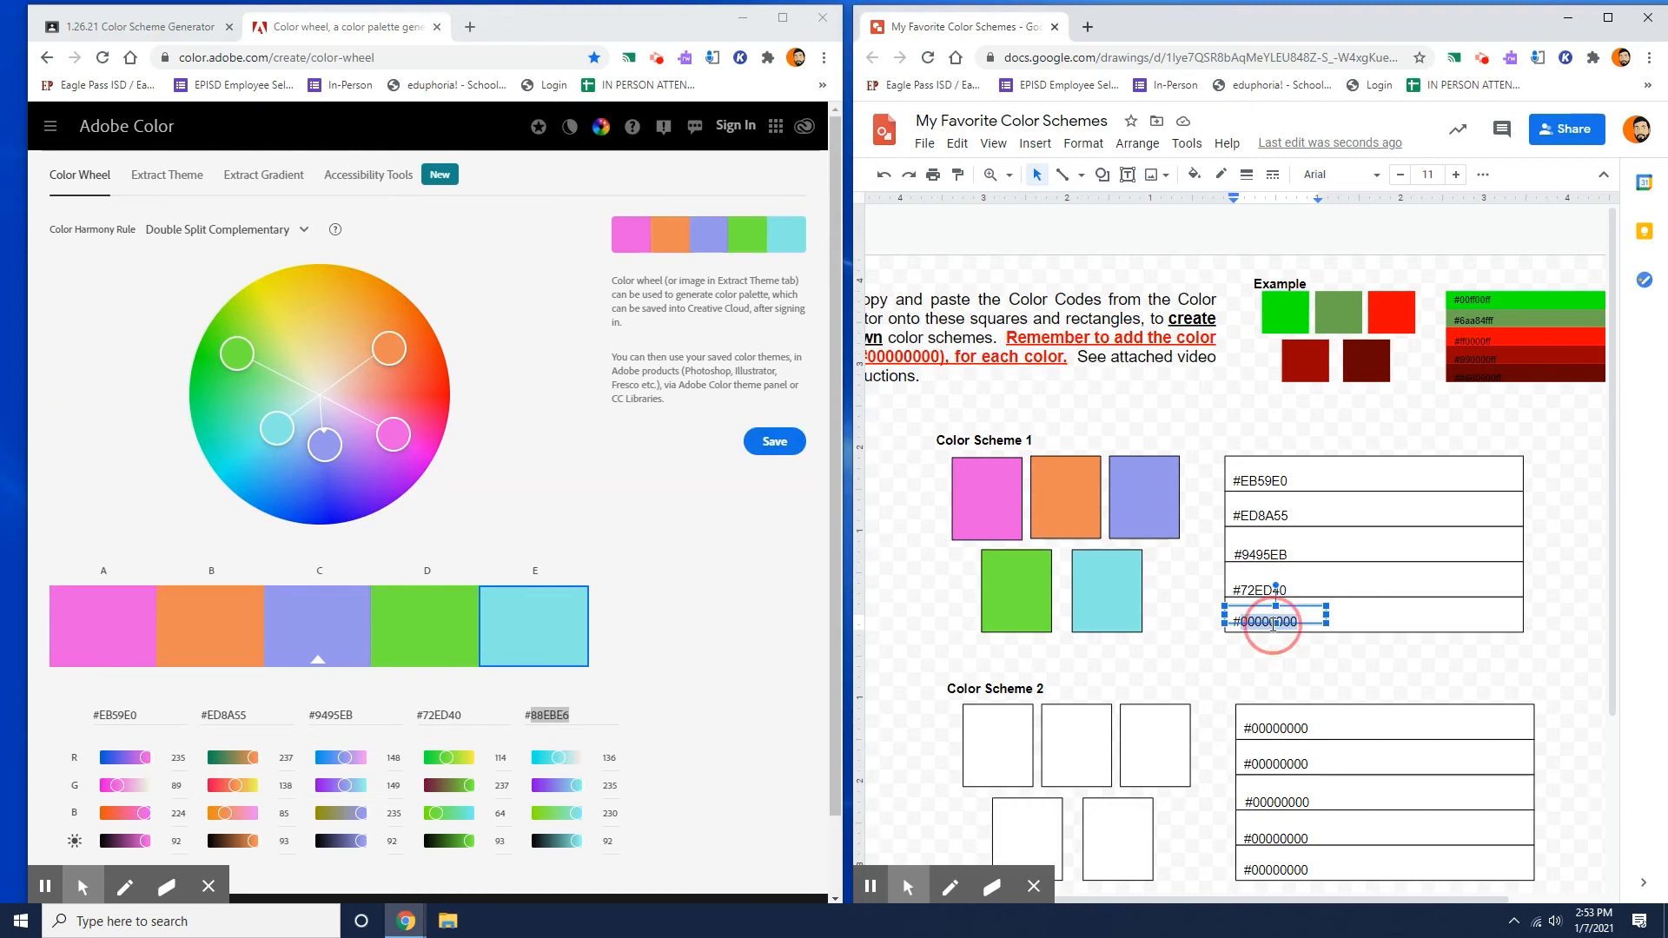
right_click(1273, 623)
click(1369, 238)
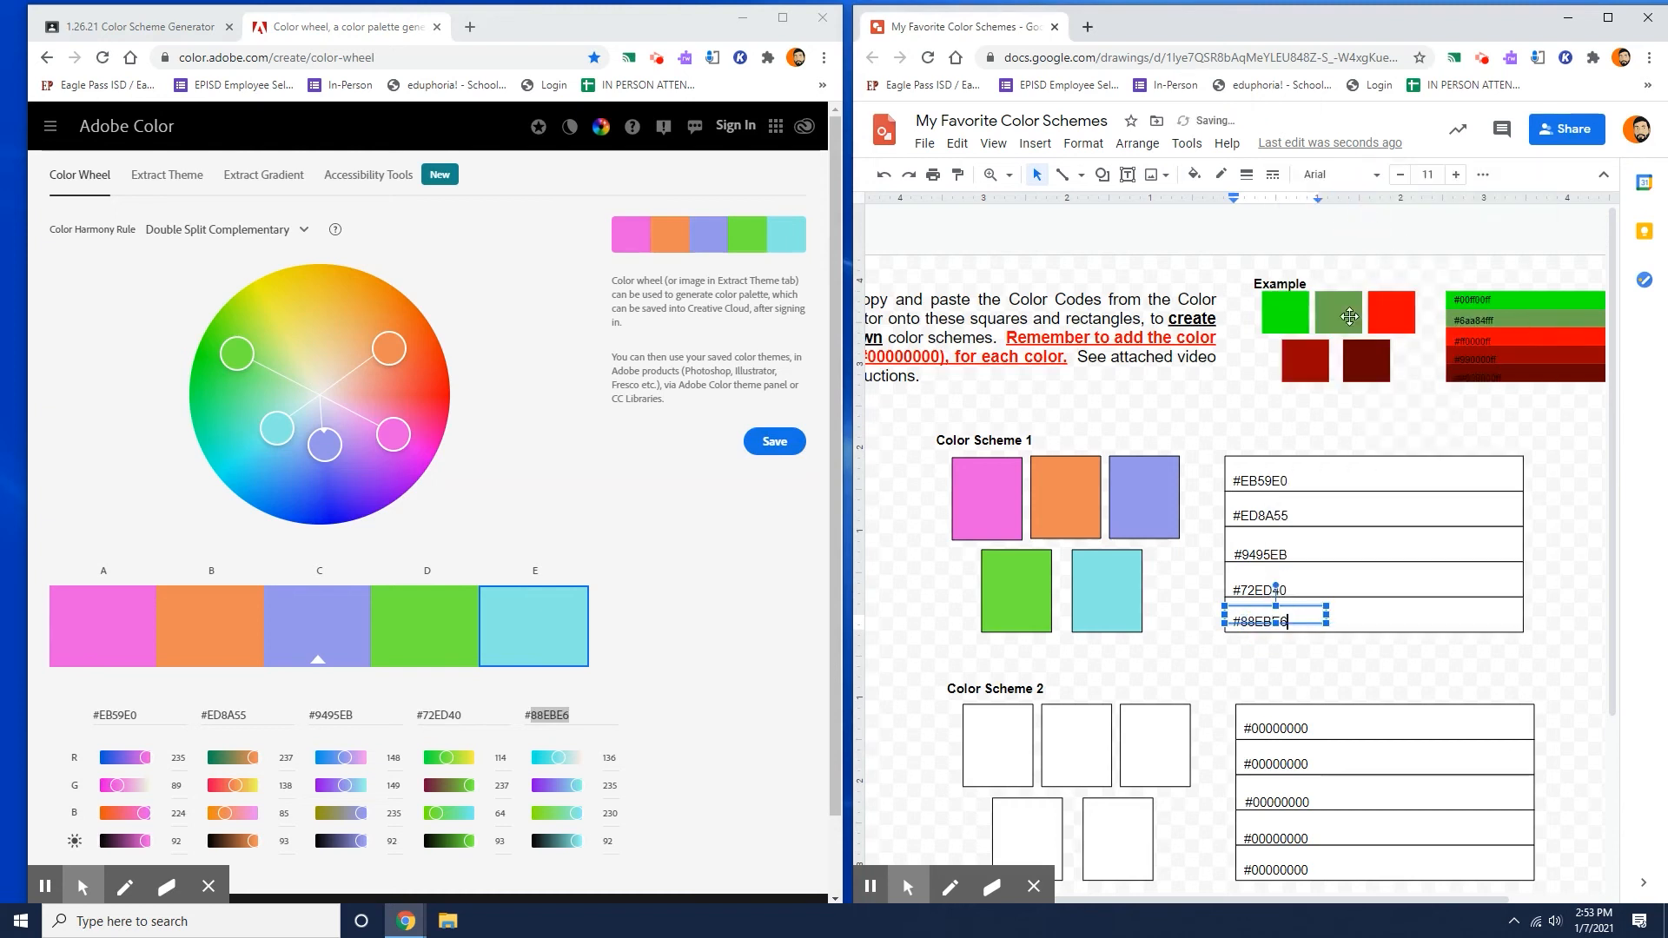
click(1336, 415)
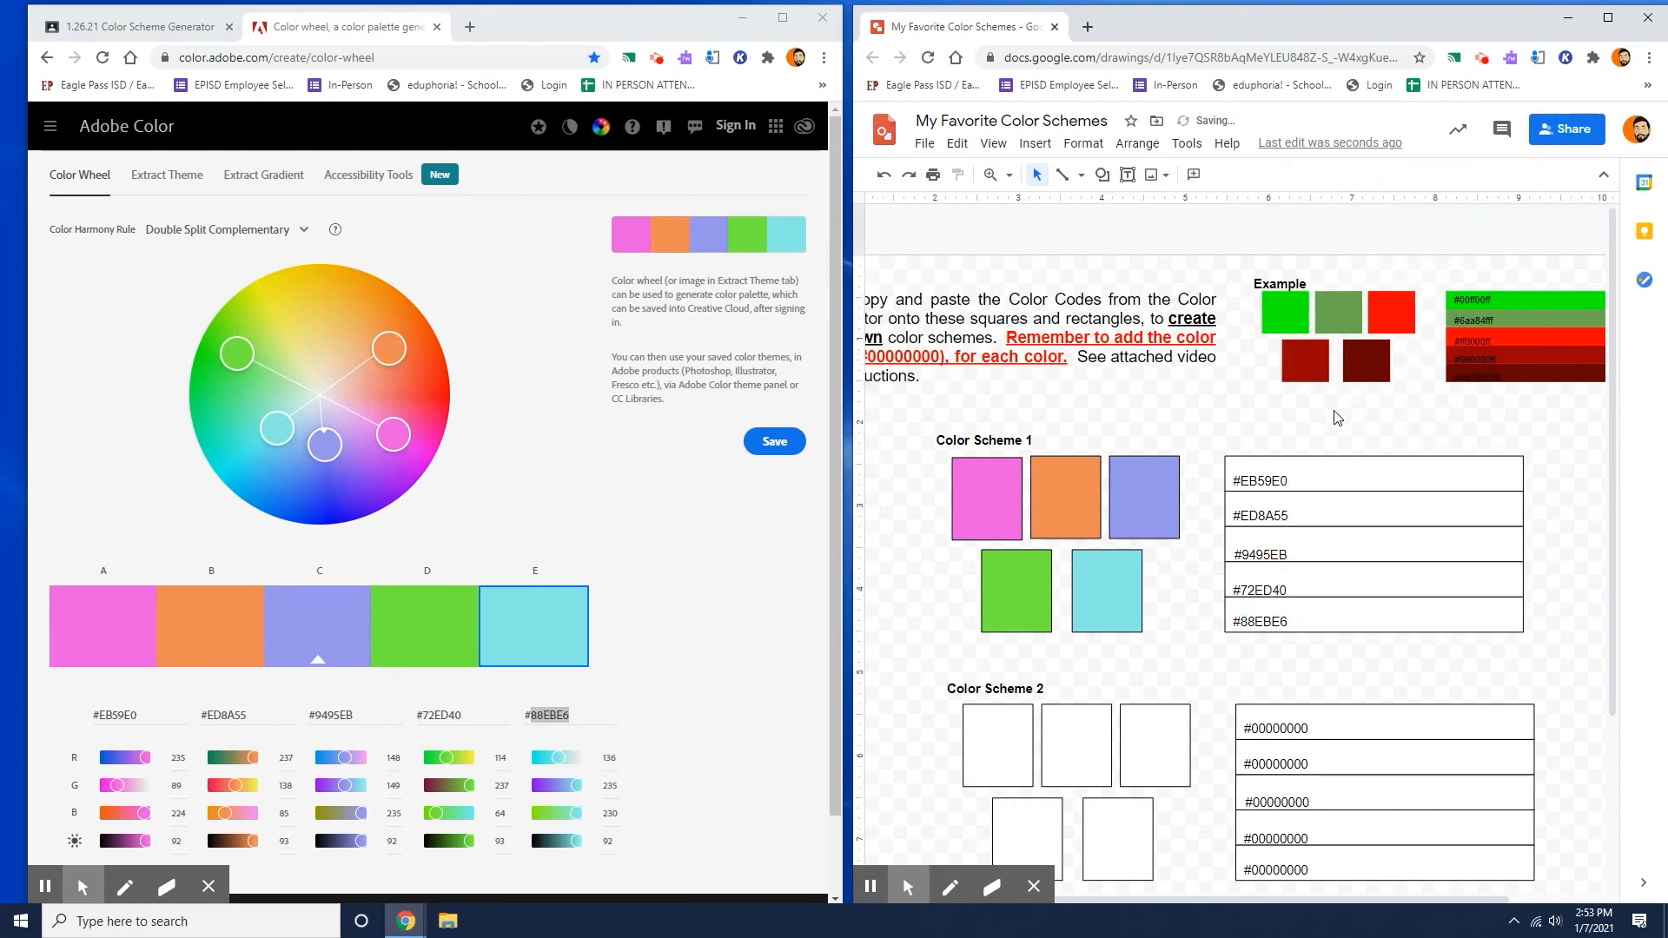
click(1269, 481)
click(132, 715)
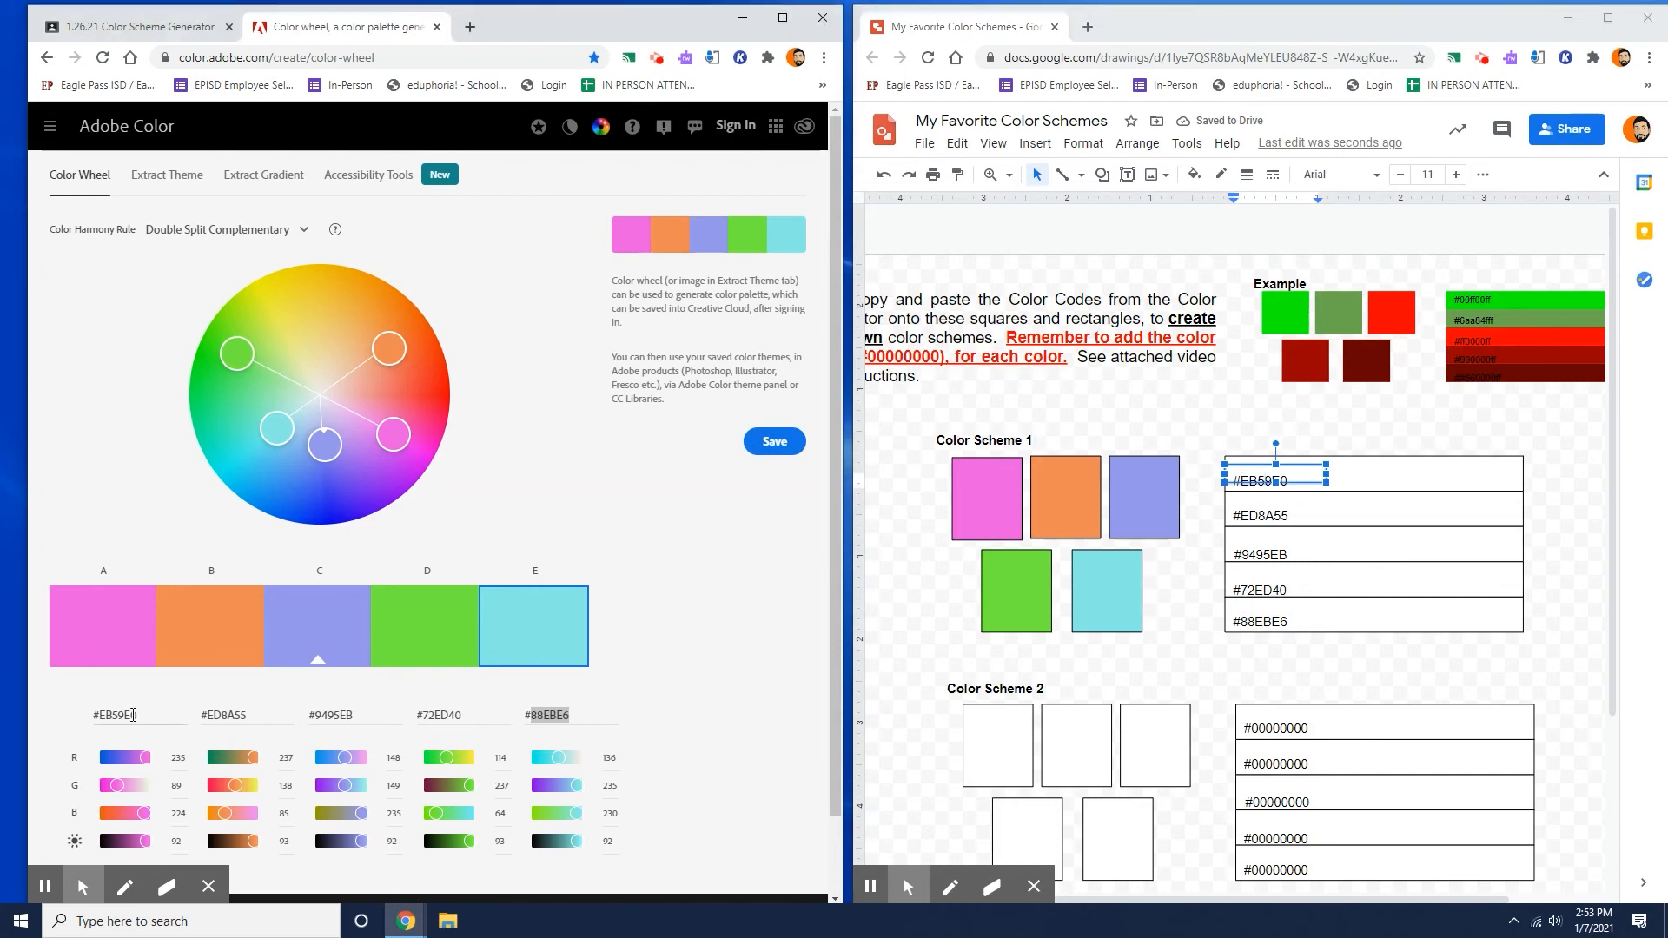
click(136, 645)
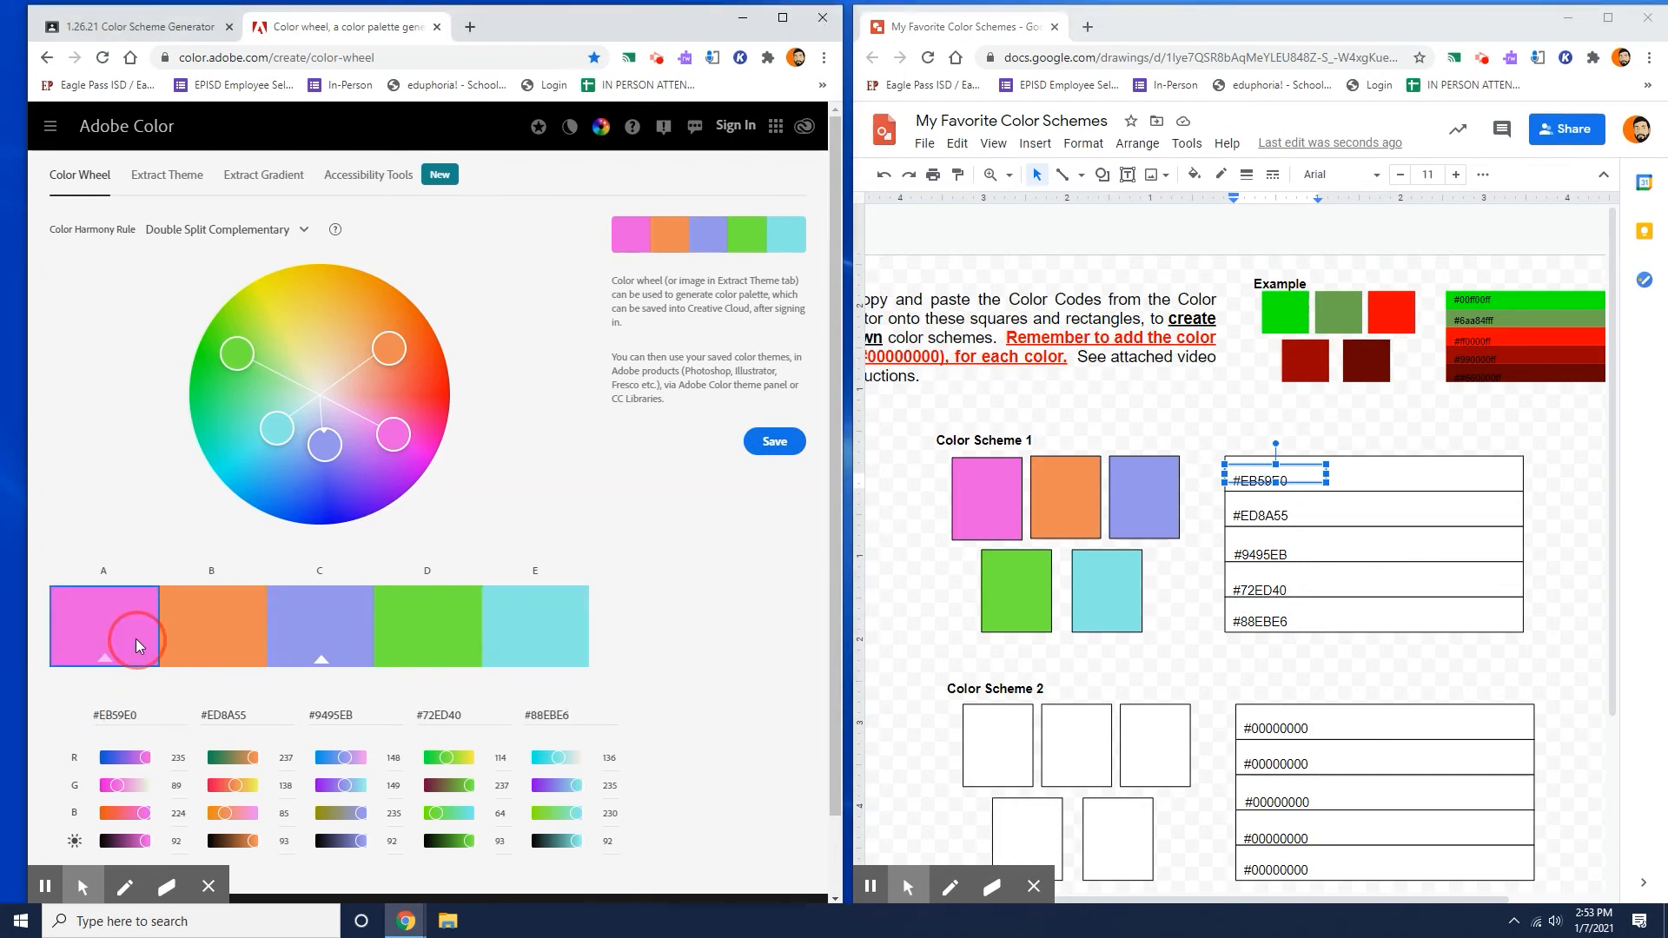
click(393, 433)
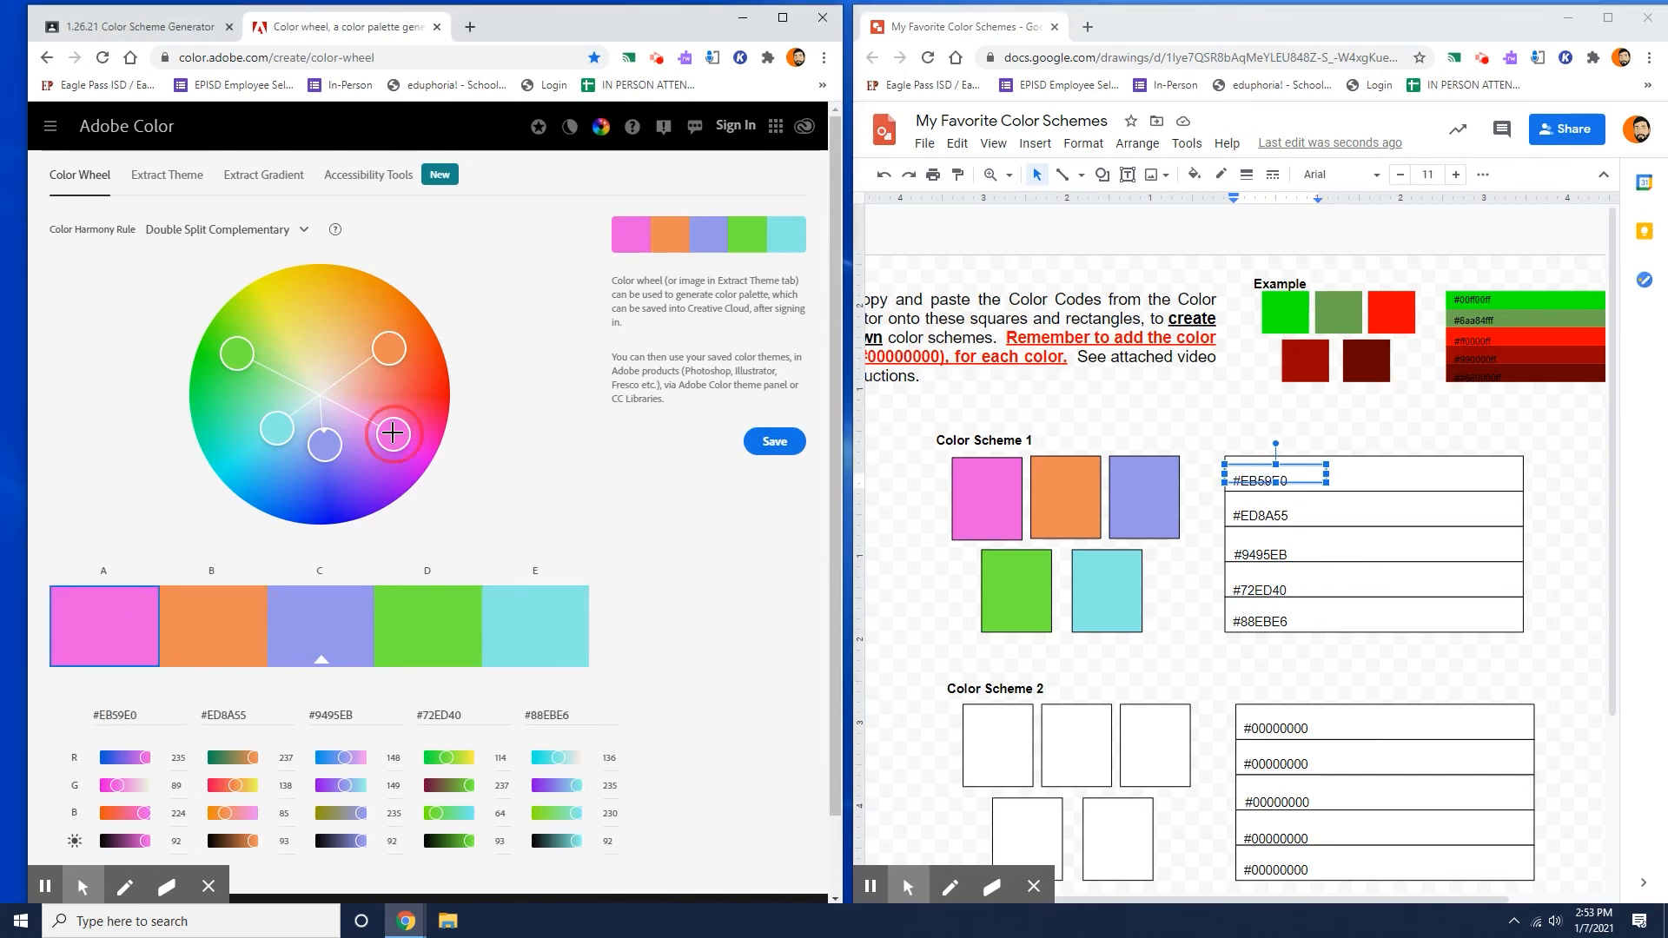
click(960, 495)
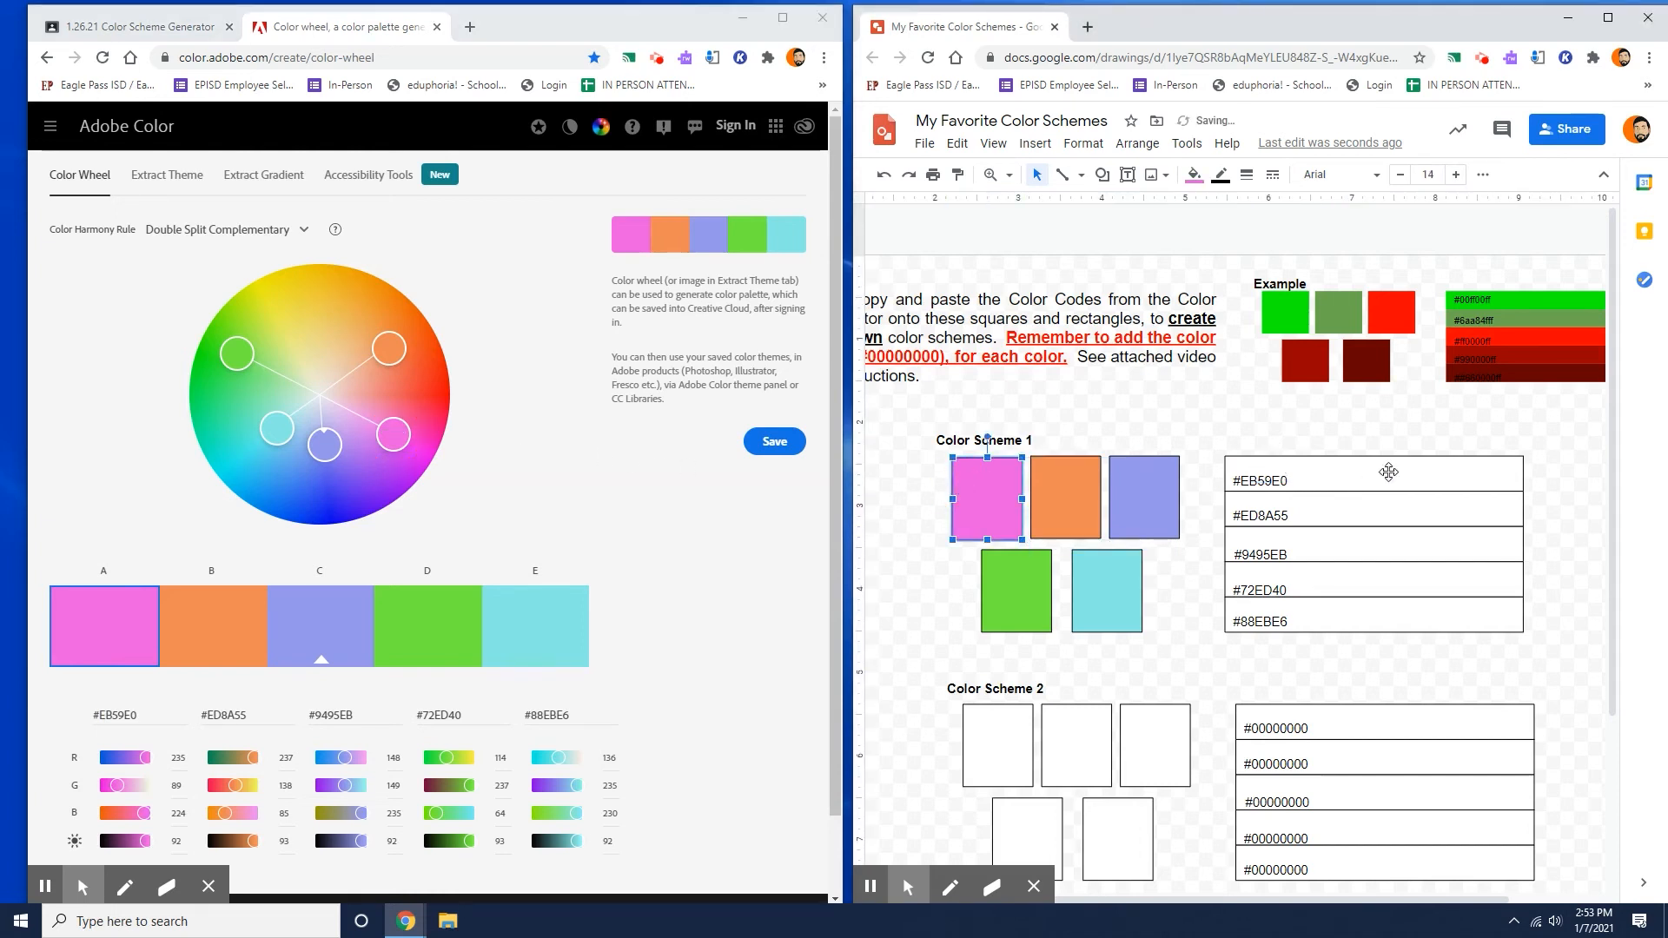
Fill the rectangle behind the #EB59E0 label in Color Scheme 1 with the saved custom pink.
click(1416, 474)
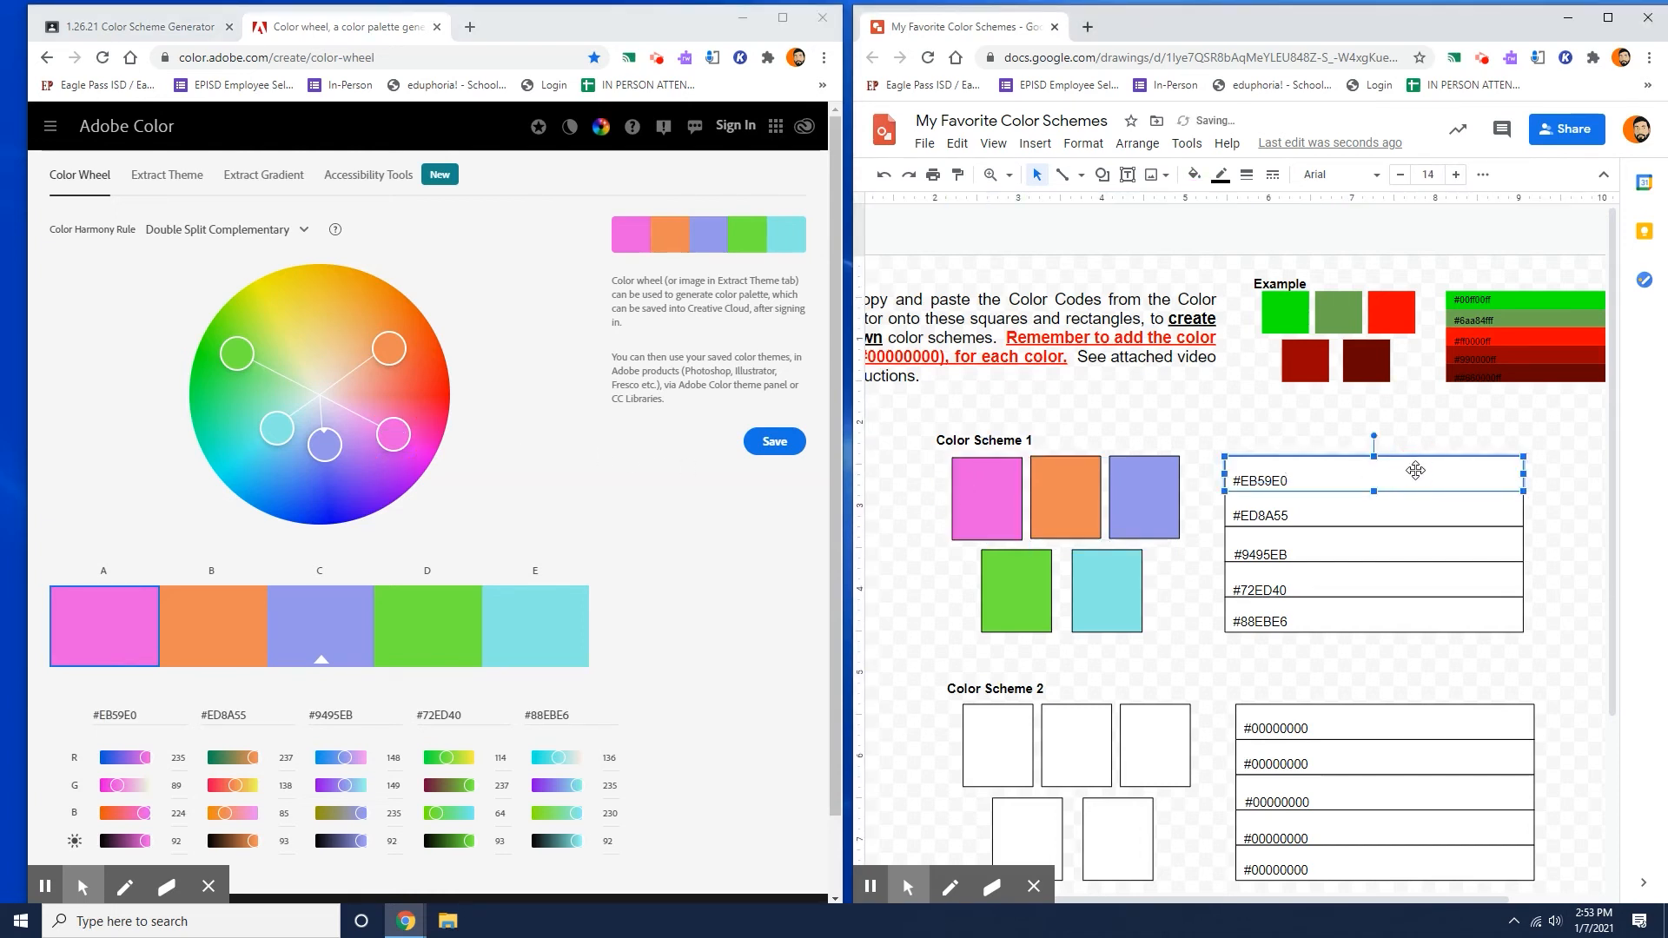
click(1195, 174)
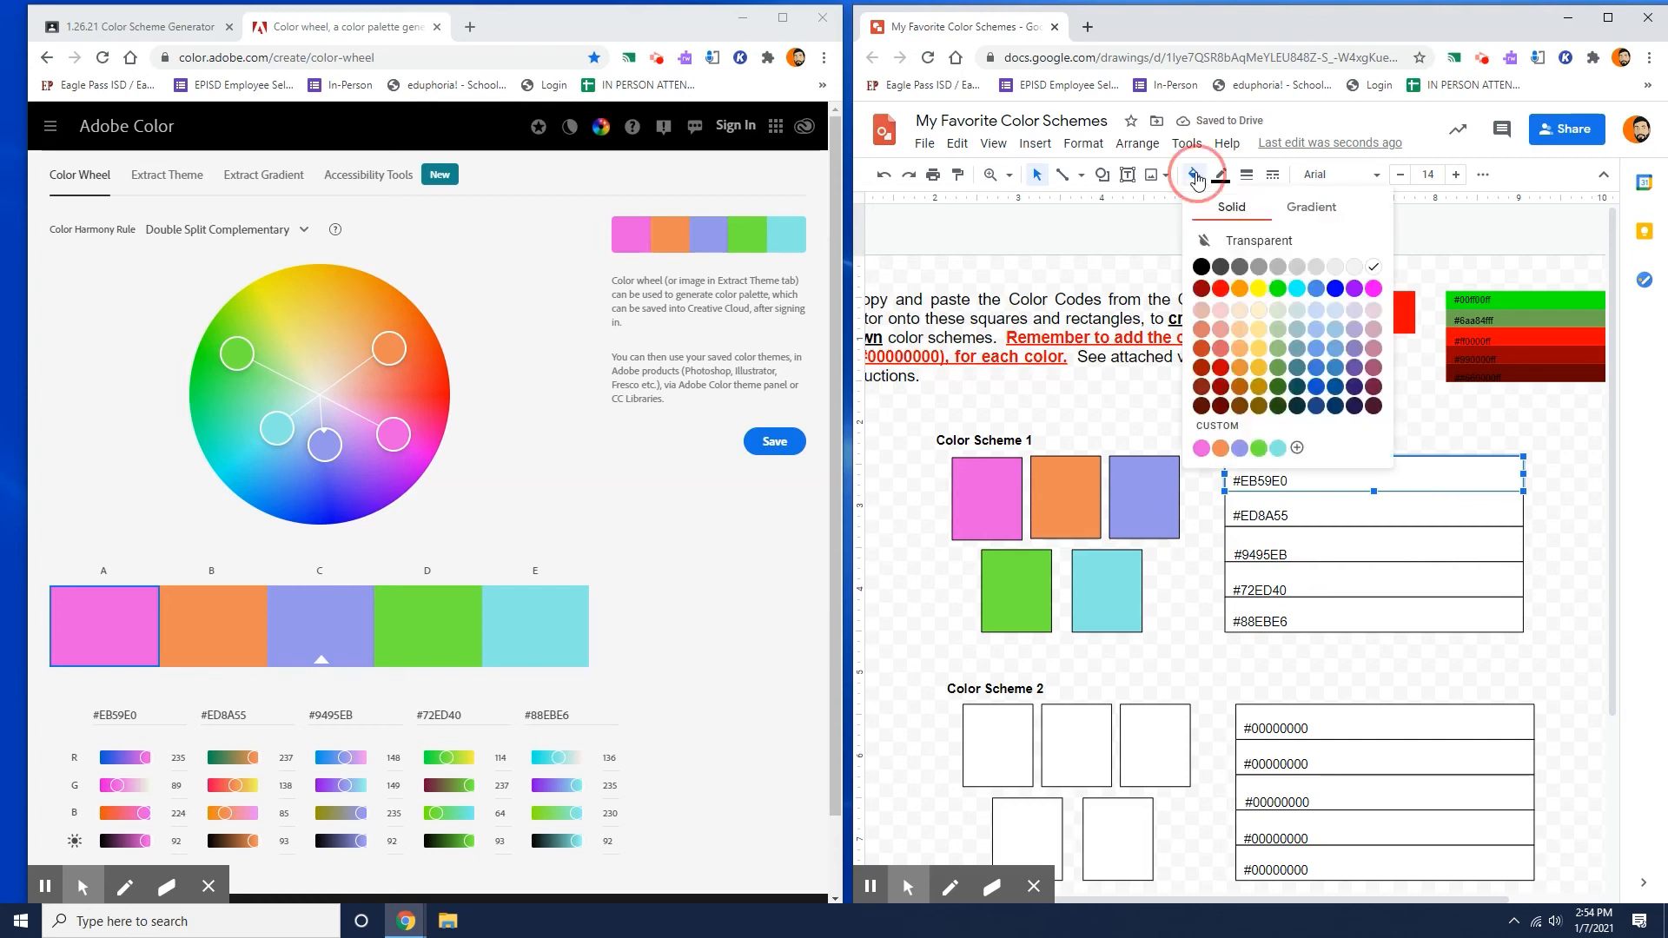
click(1247, 432)
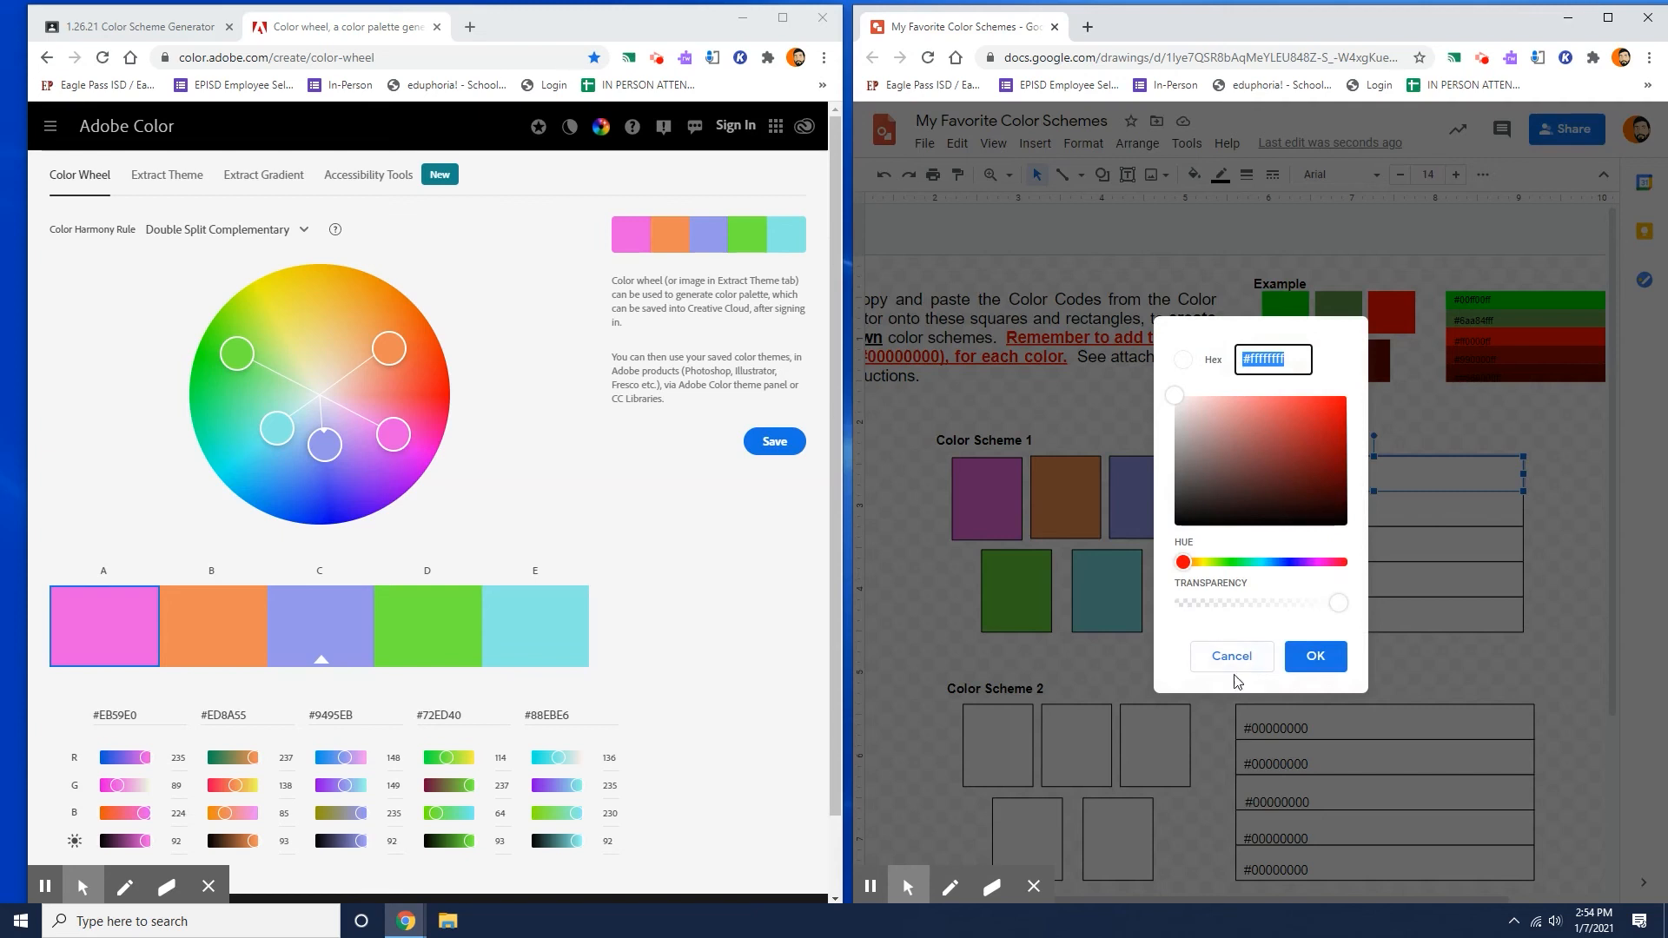
click(1234, 665)
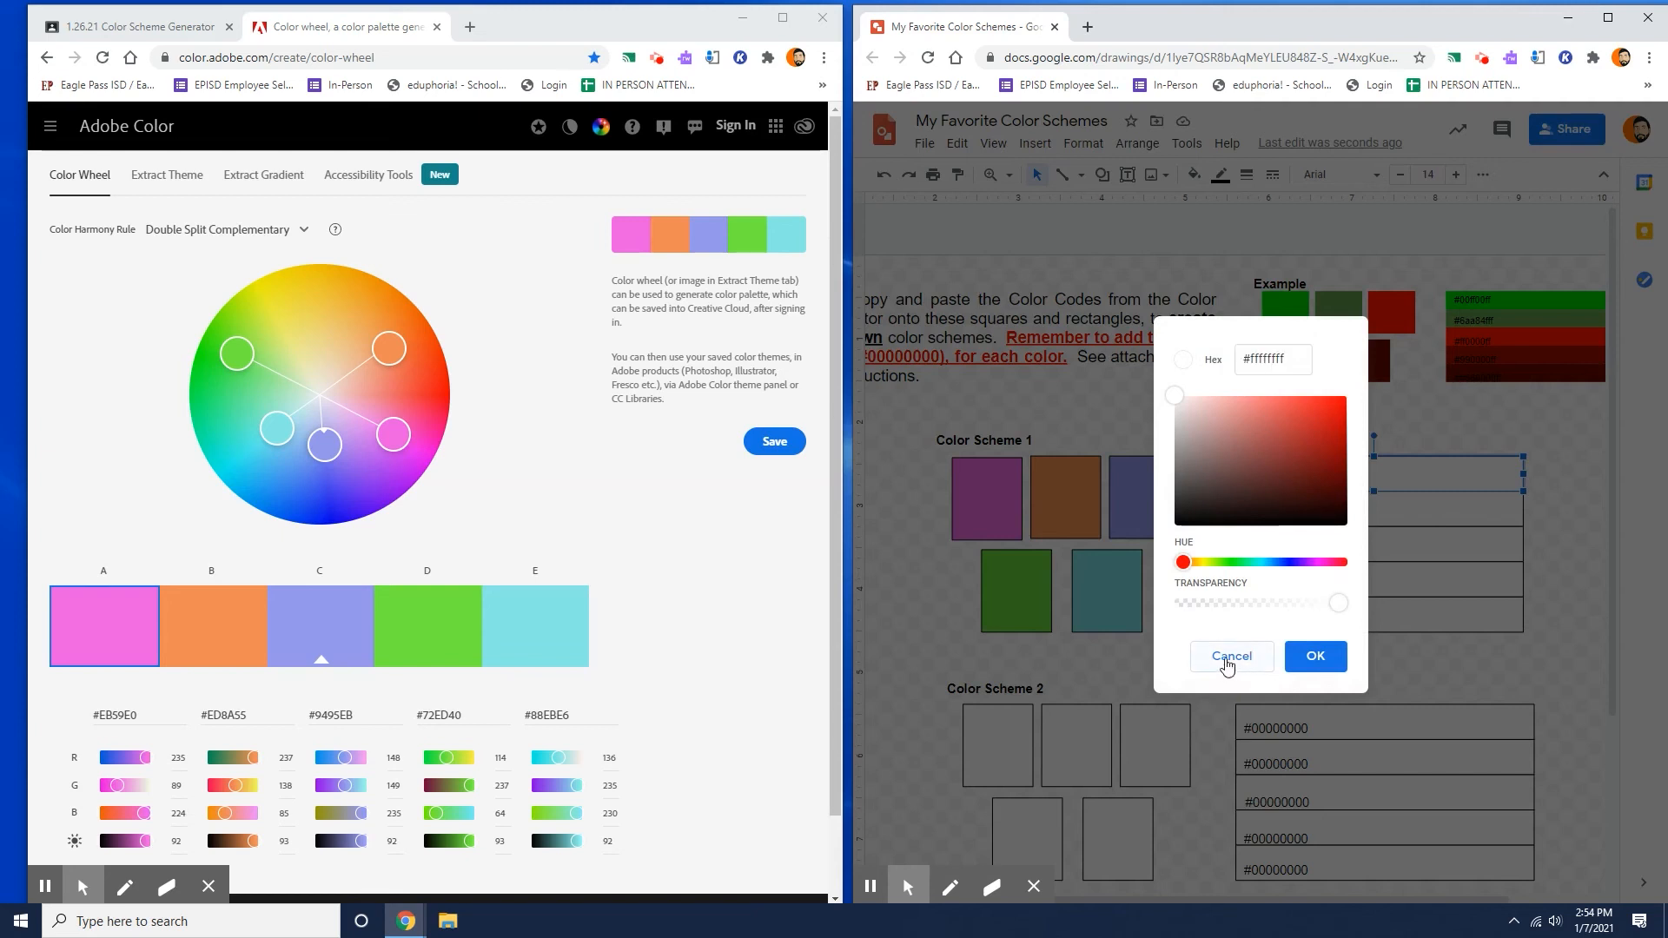
click(1195, 174)
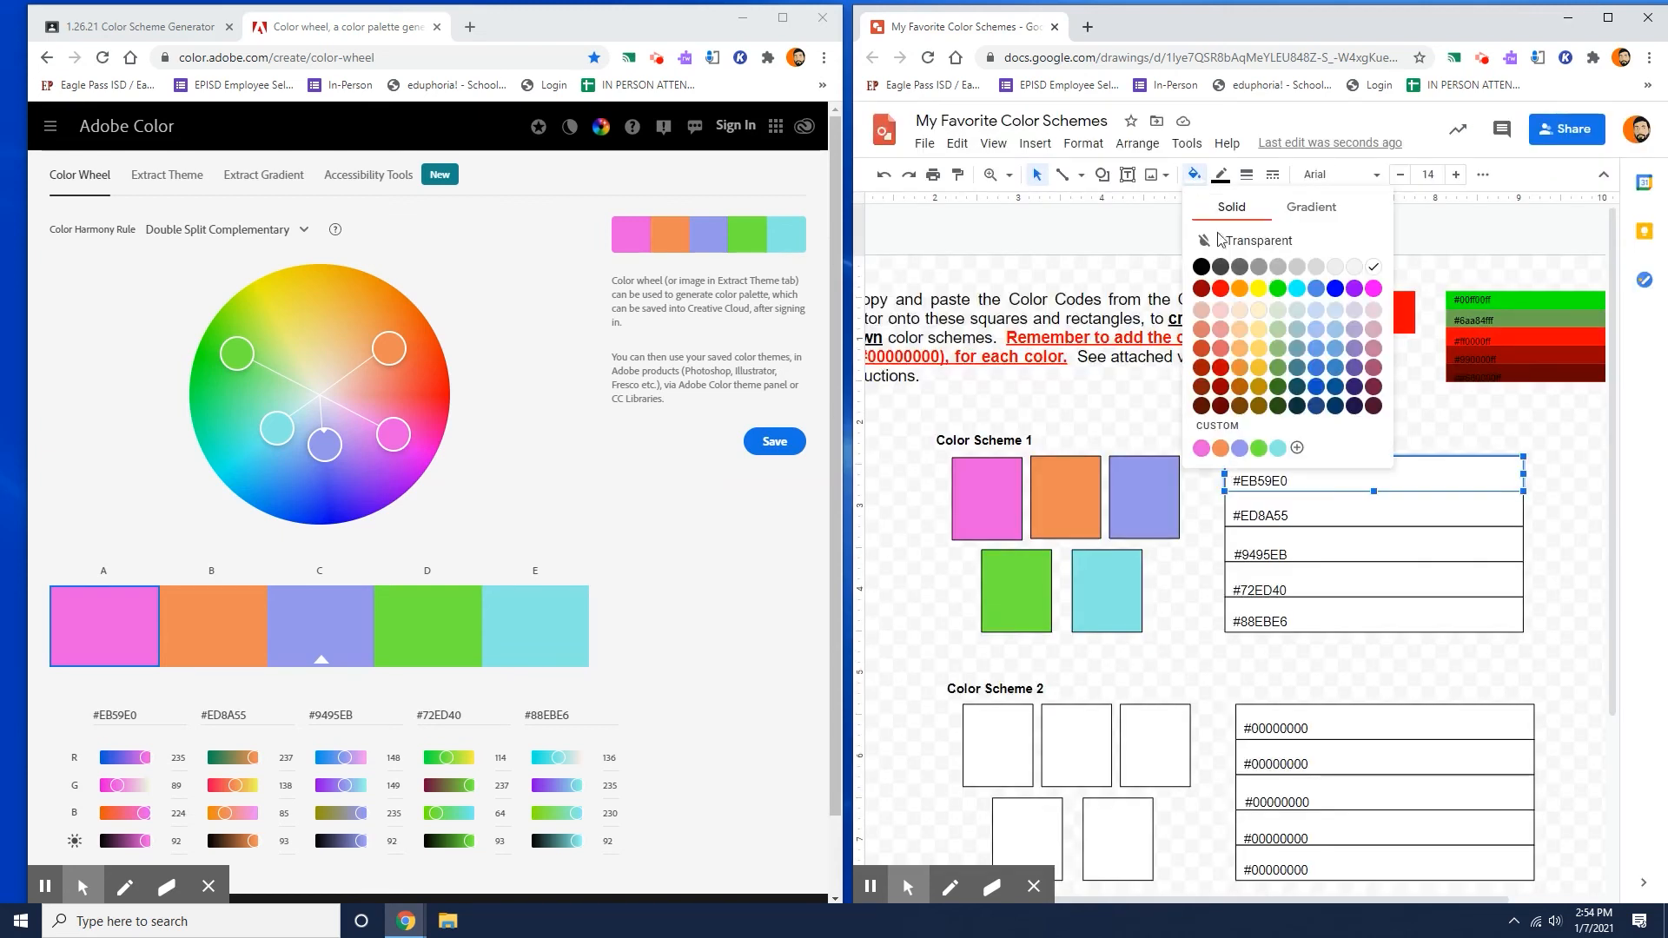
click(1200, 447)
Fill the rectangle behind the #ED8A55 label with the saved custom orange and the one behind #9495EB with the saved periwinkle.
click(1451, 519)
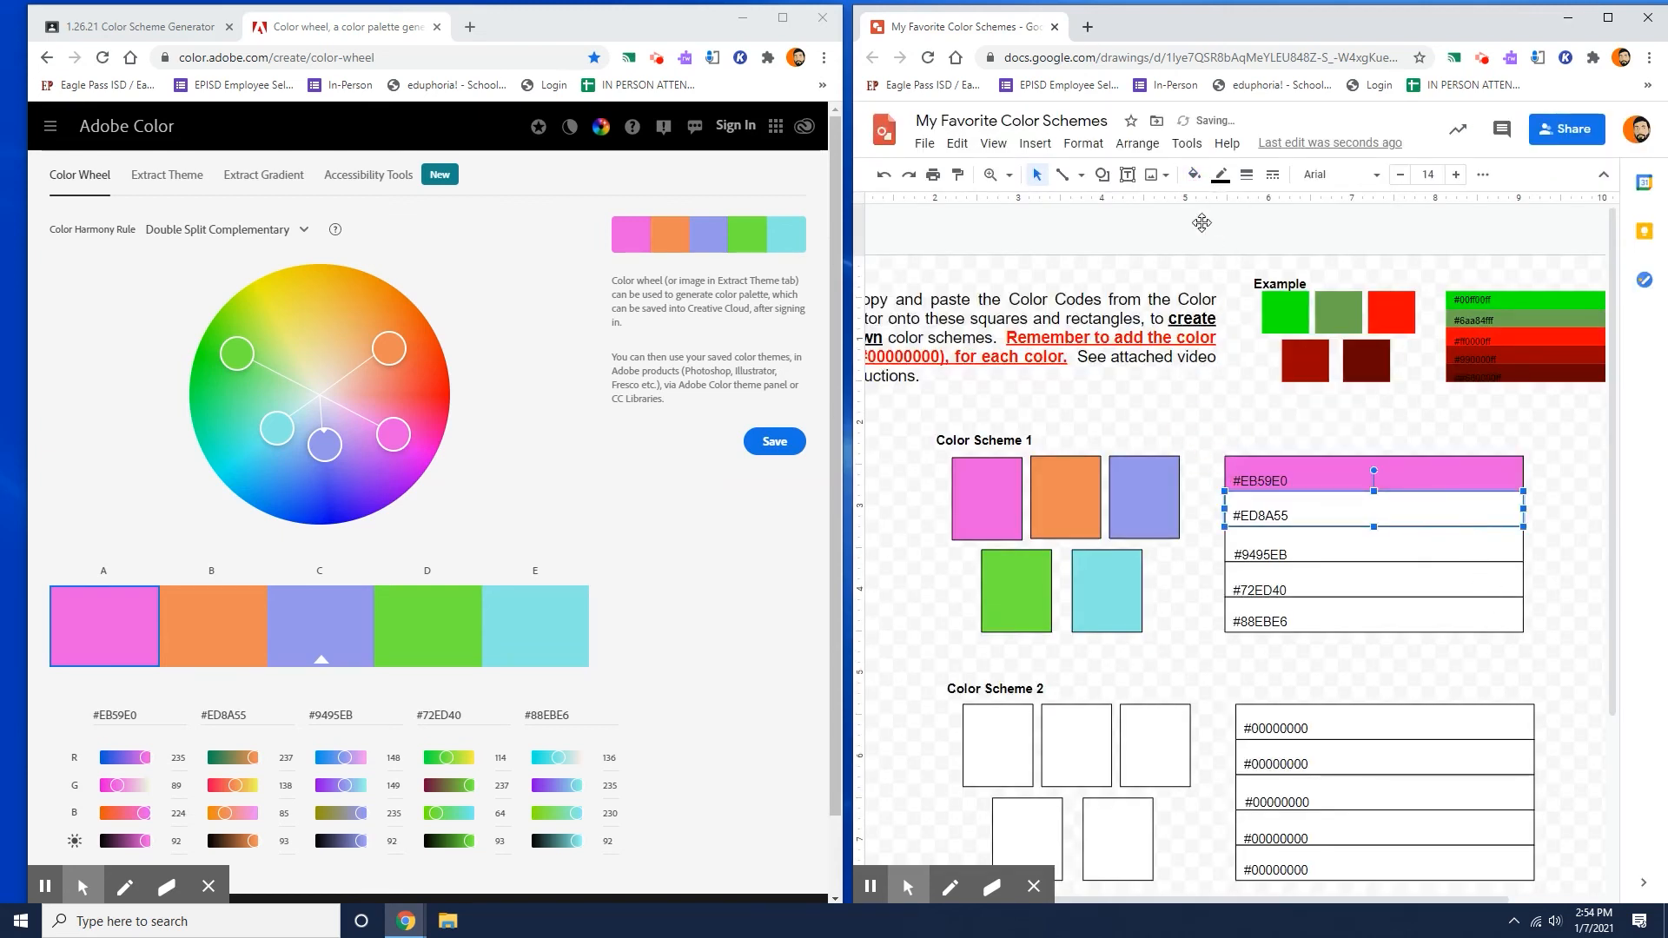
click(1194, 174)
click(1225, 447)
click(1342, 546)
click(1204, 181)
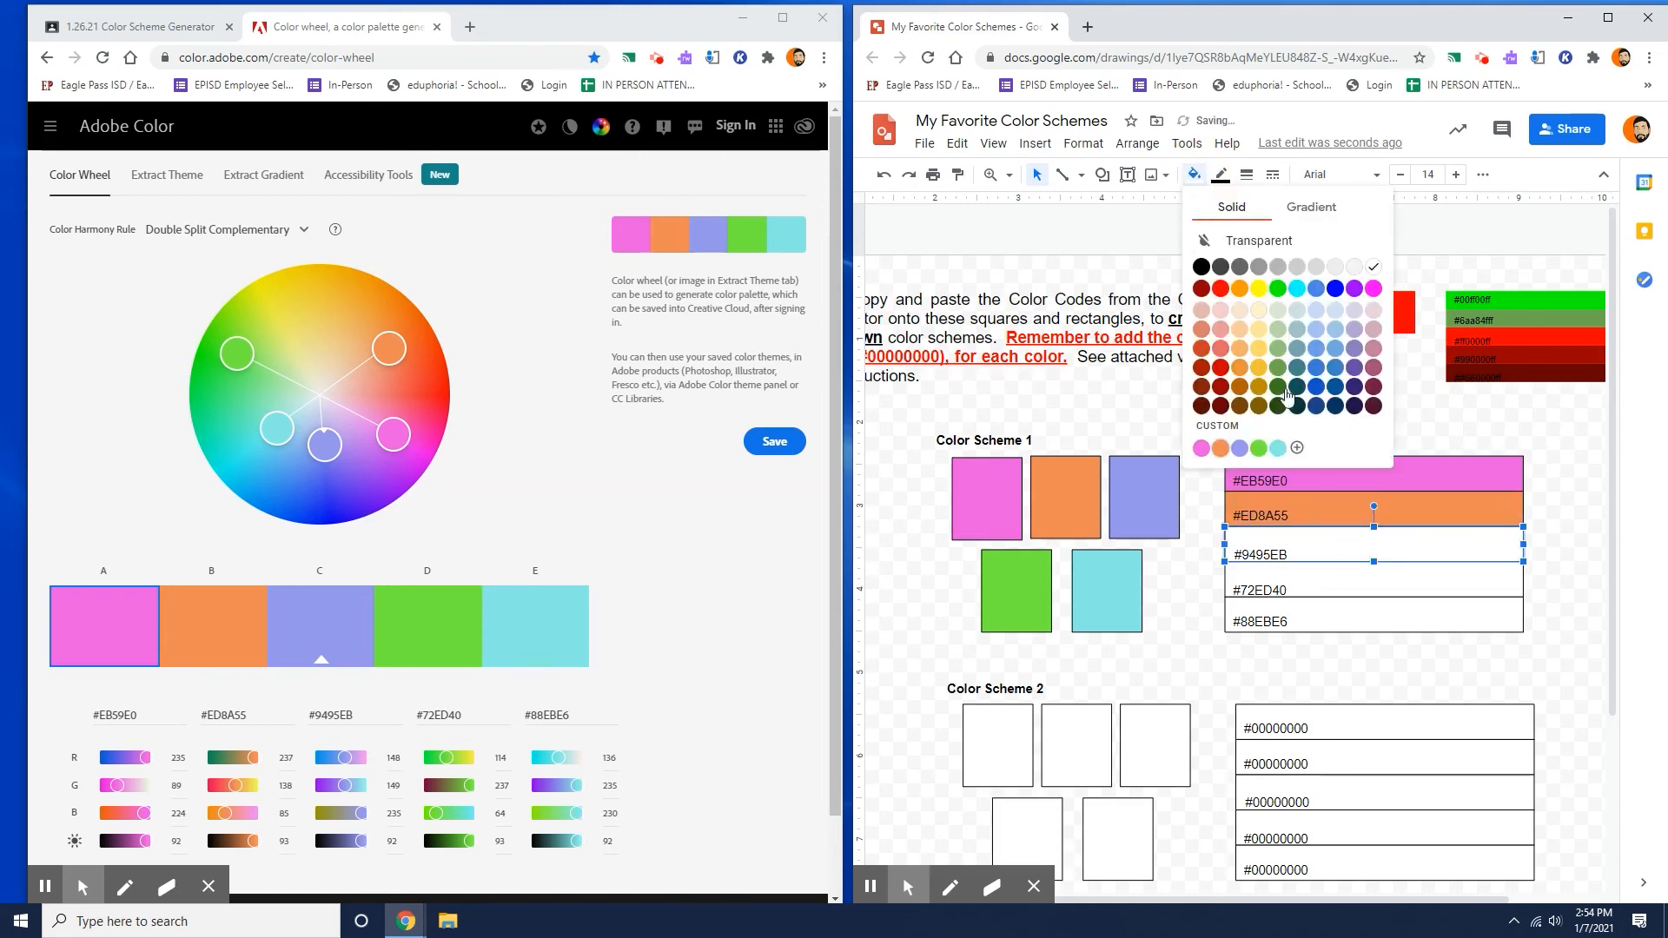
click(1248, 450)
Fill the rectangle behind the #72ED40 label with the saved custom green and the one behind #88EBE6 with the saved cyan.
click(1344, 581)
click(1199, 178)
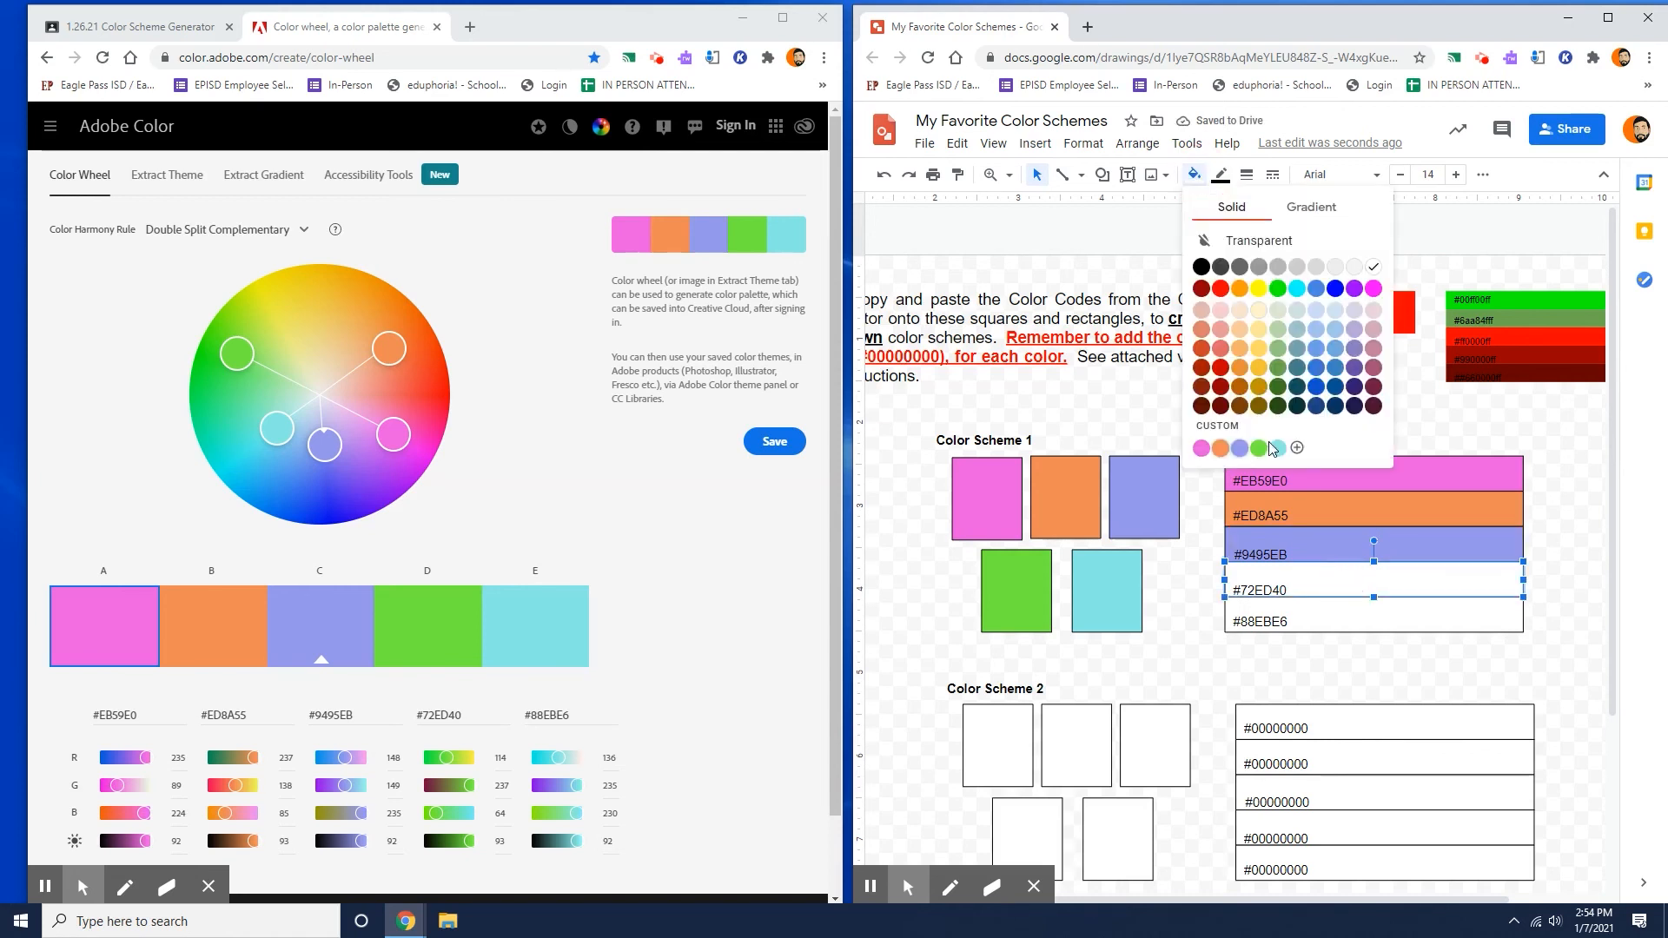
click(1268, 452)
click(1394, 613)
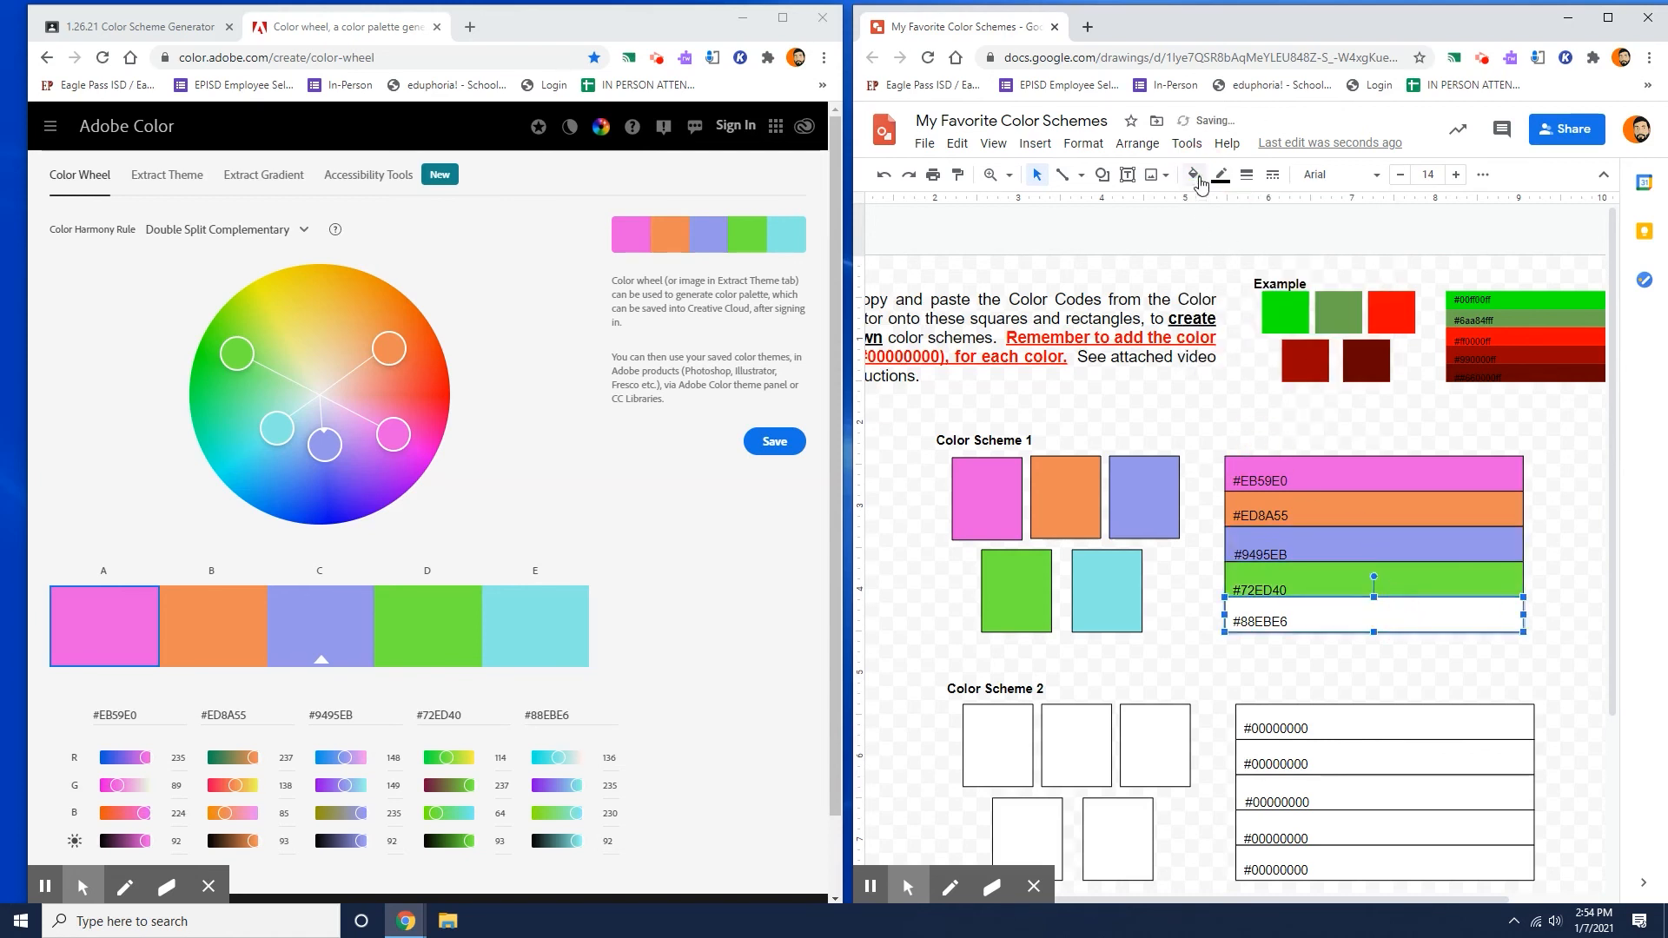
click(1196, 176)
click(1278, 449)
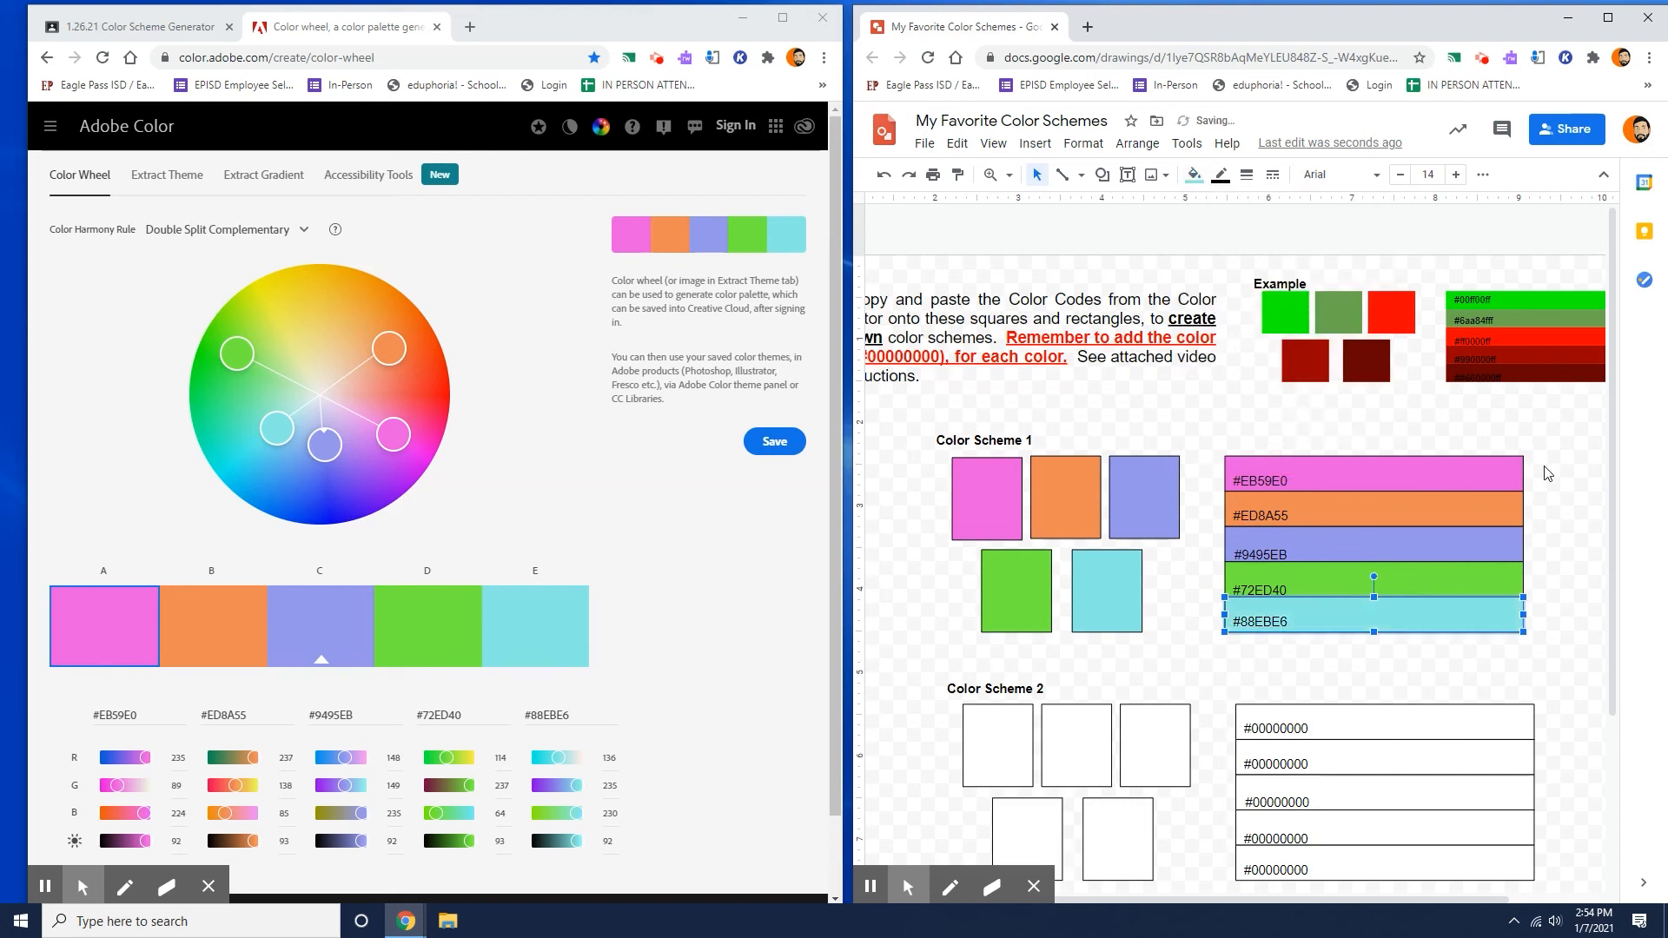
click(1571, 691)
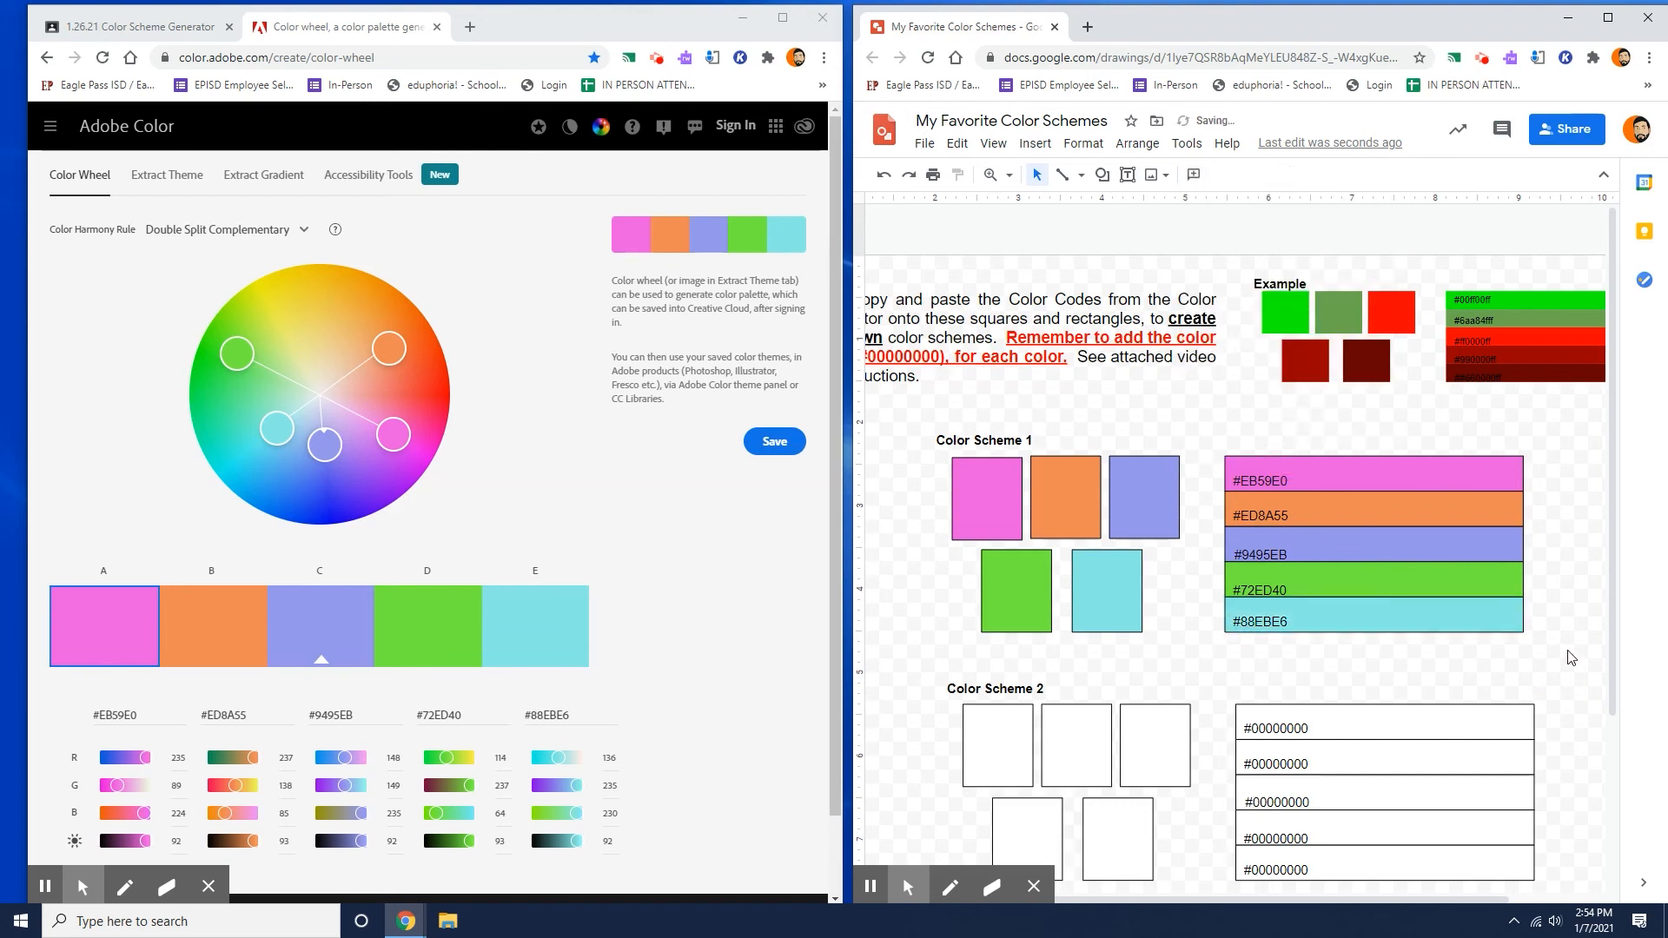
Make the borders of all Color Scheme 1 squares and code rectangles transparent.
click(1552, 474)
drag(1547, 468, 934, 613)
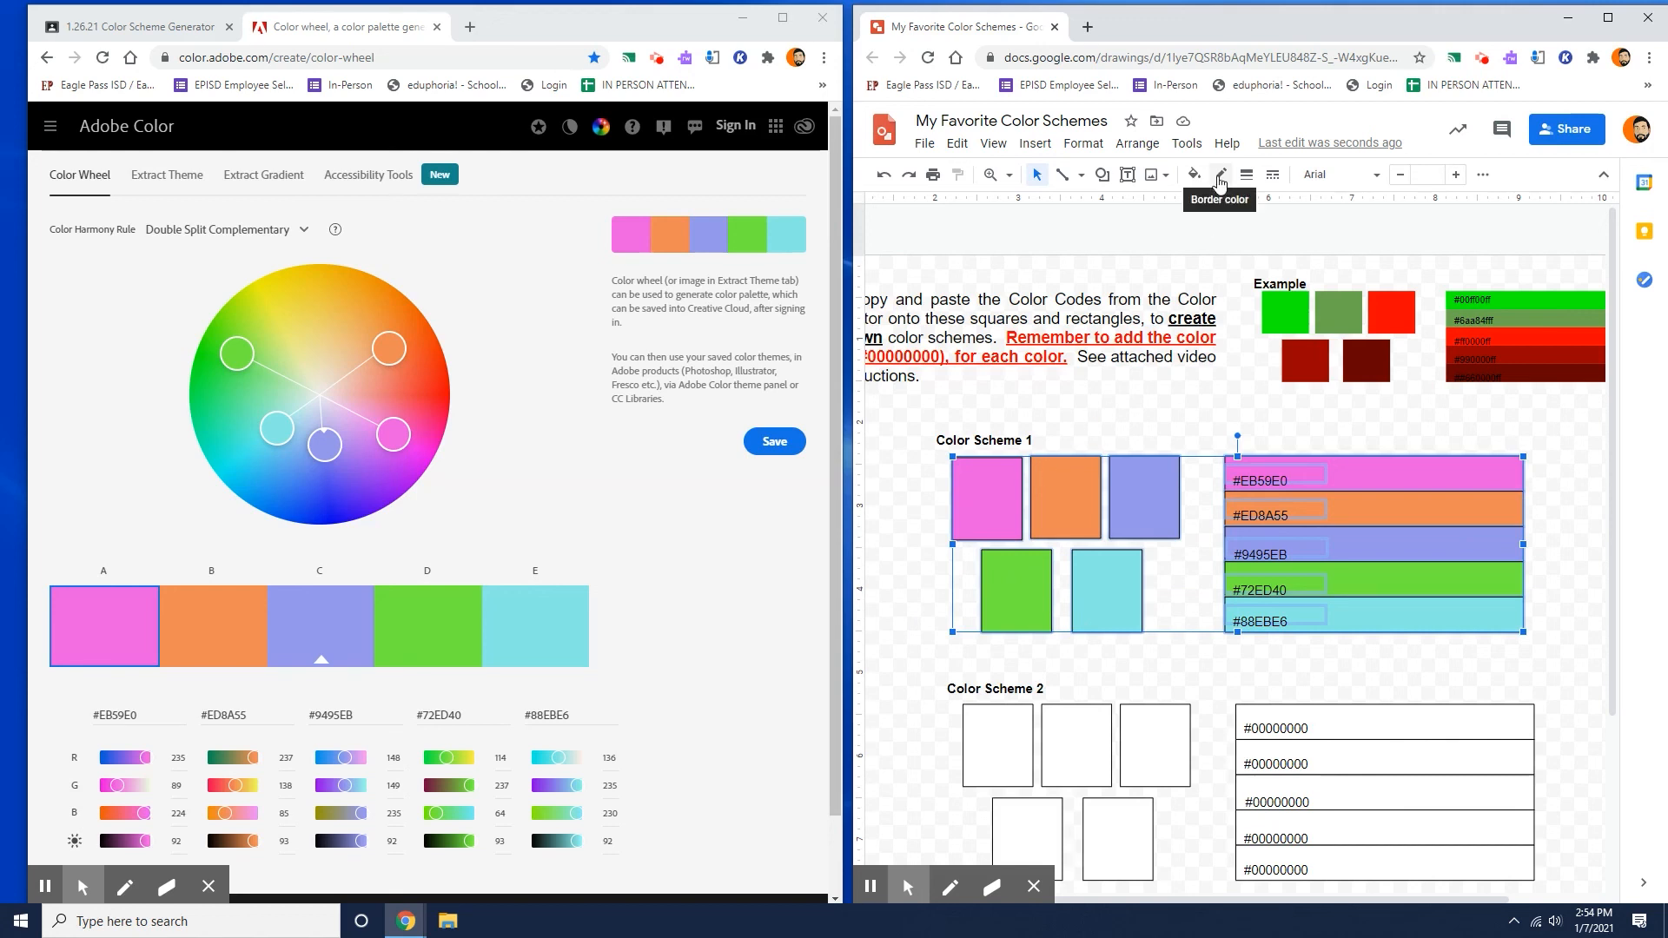
click(1220, 178)
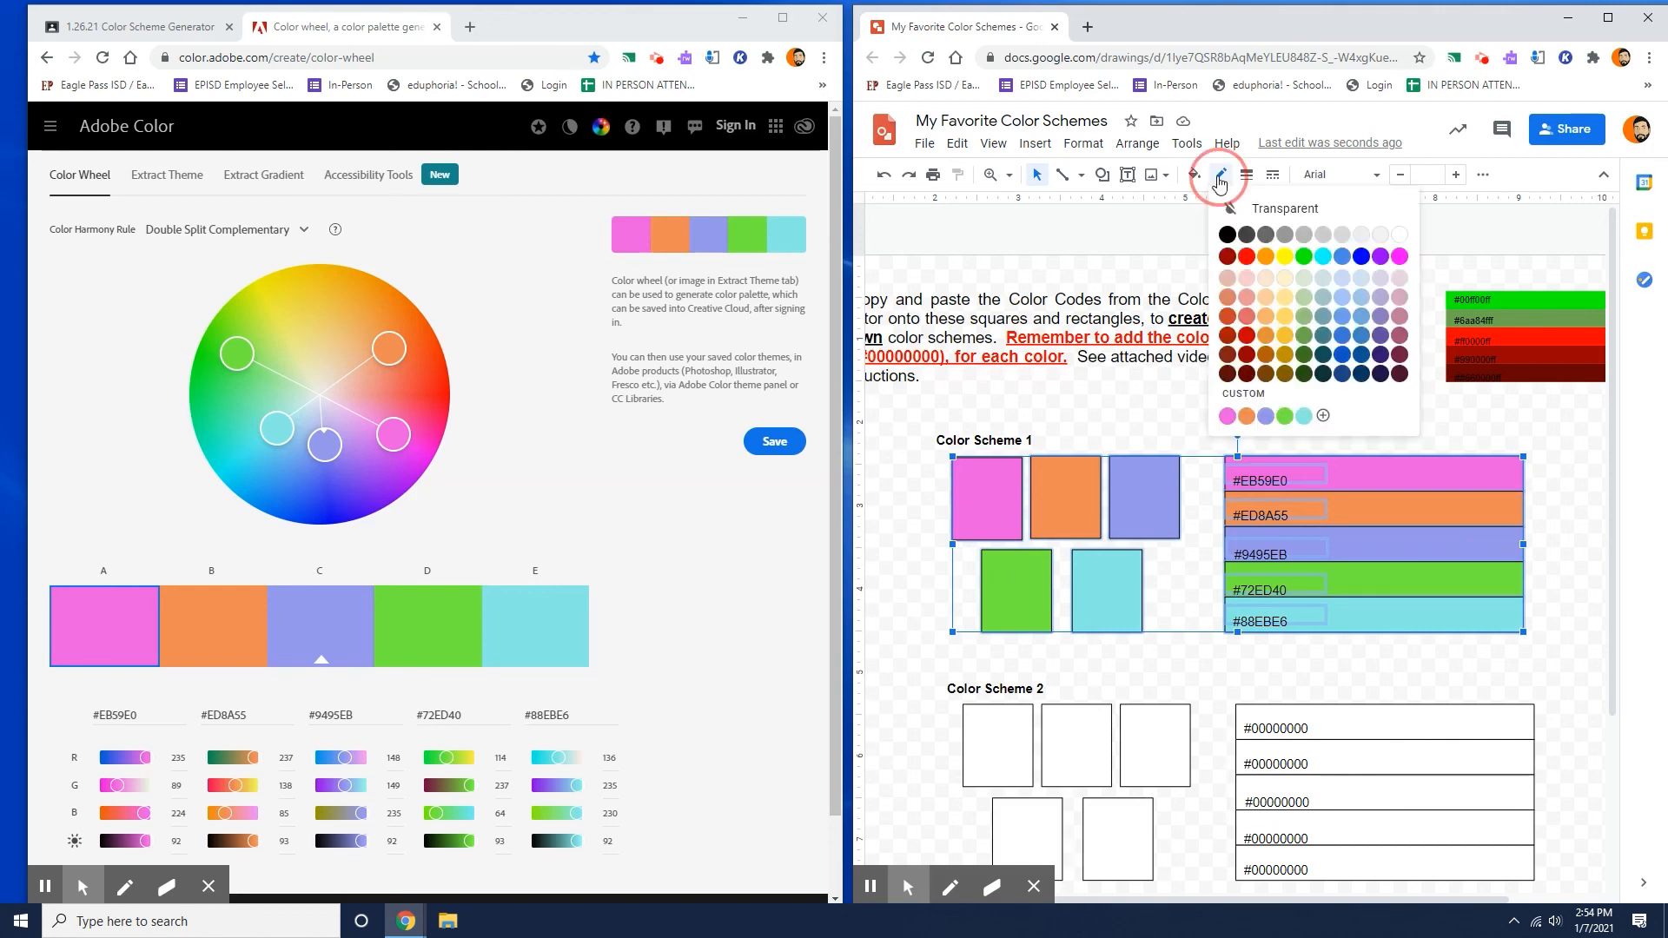
click(1277, 209)
click(1561, 468)
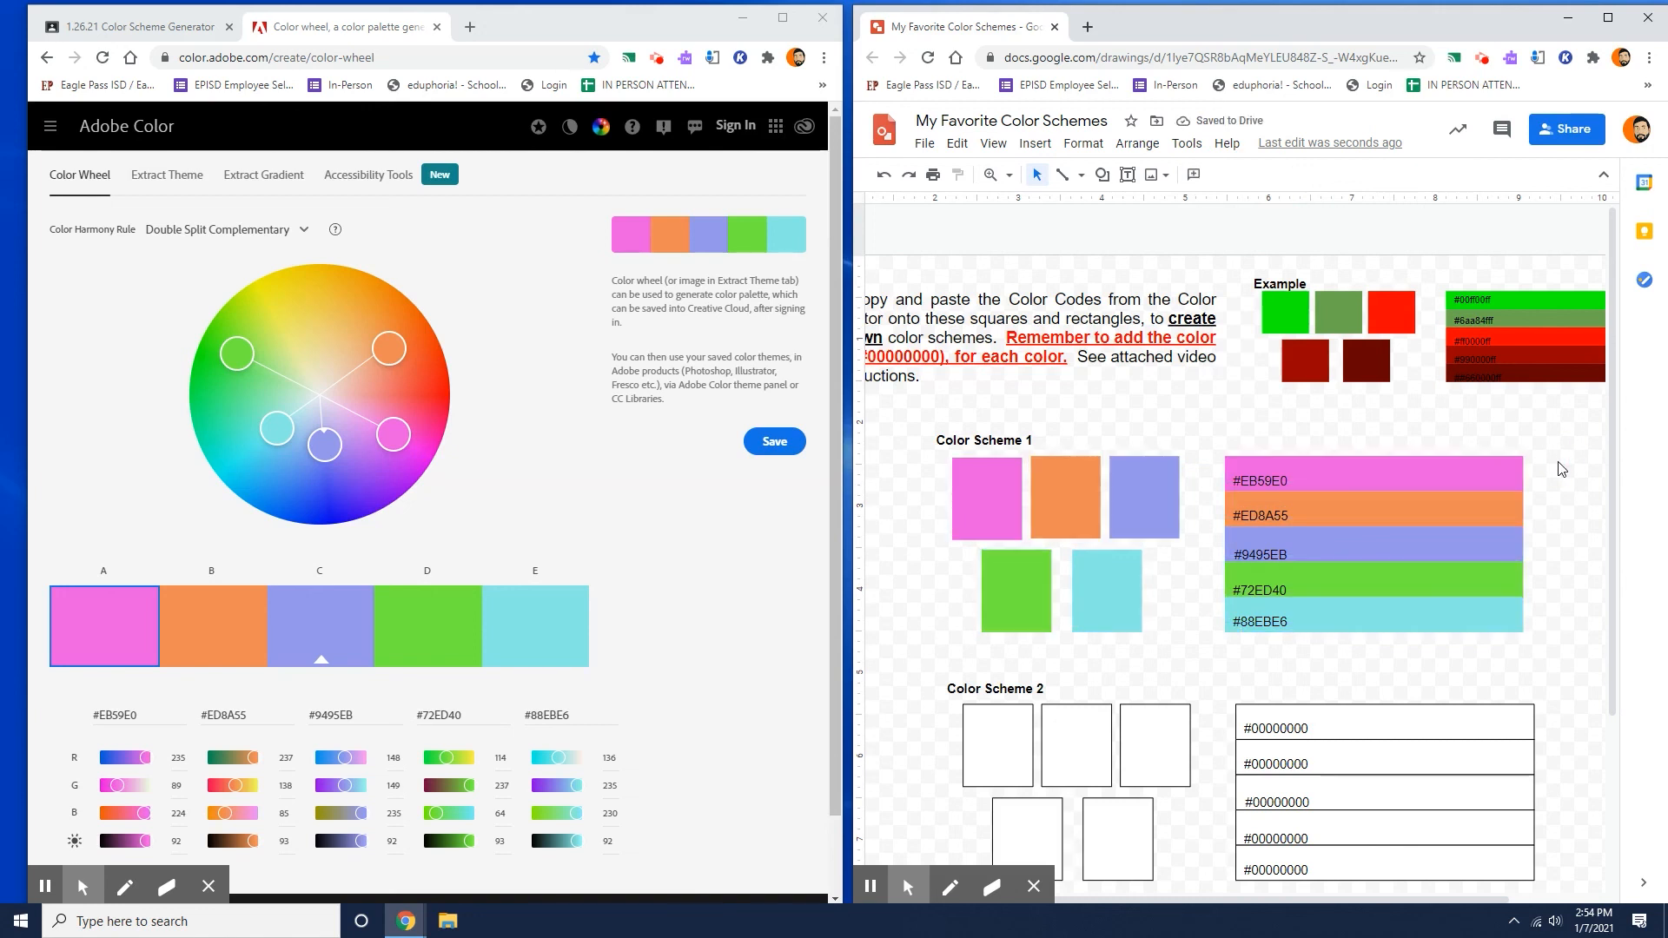
scroll(1561, 469, down, 3)
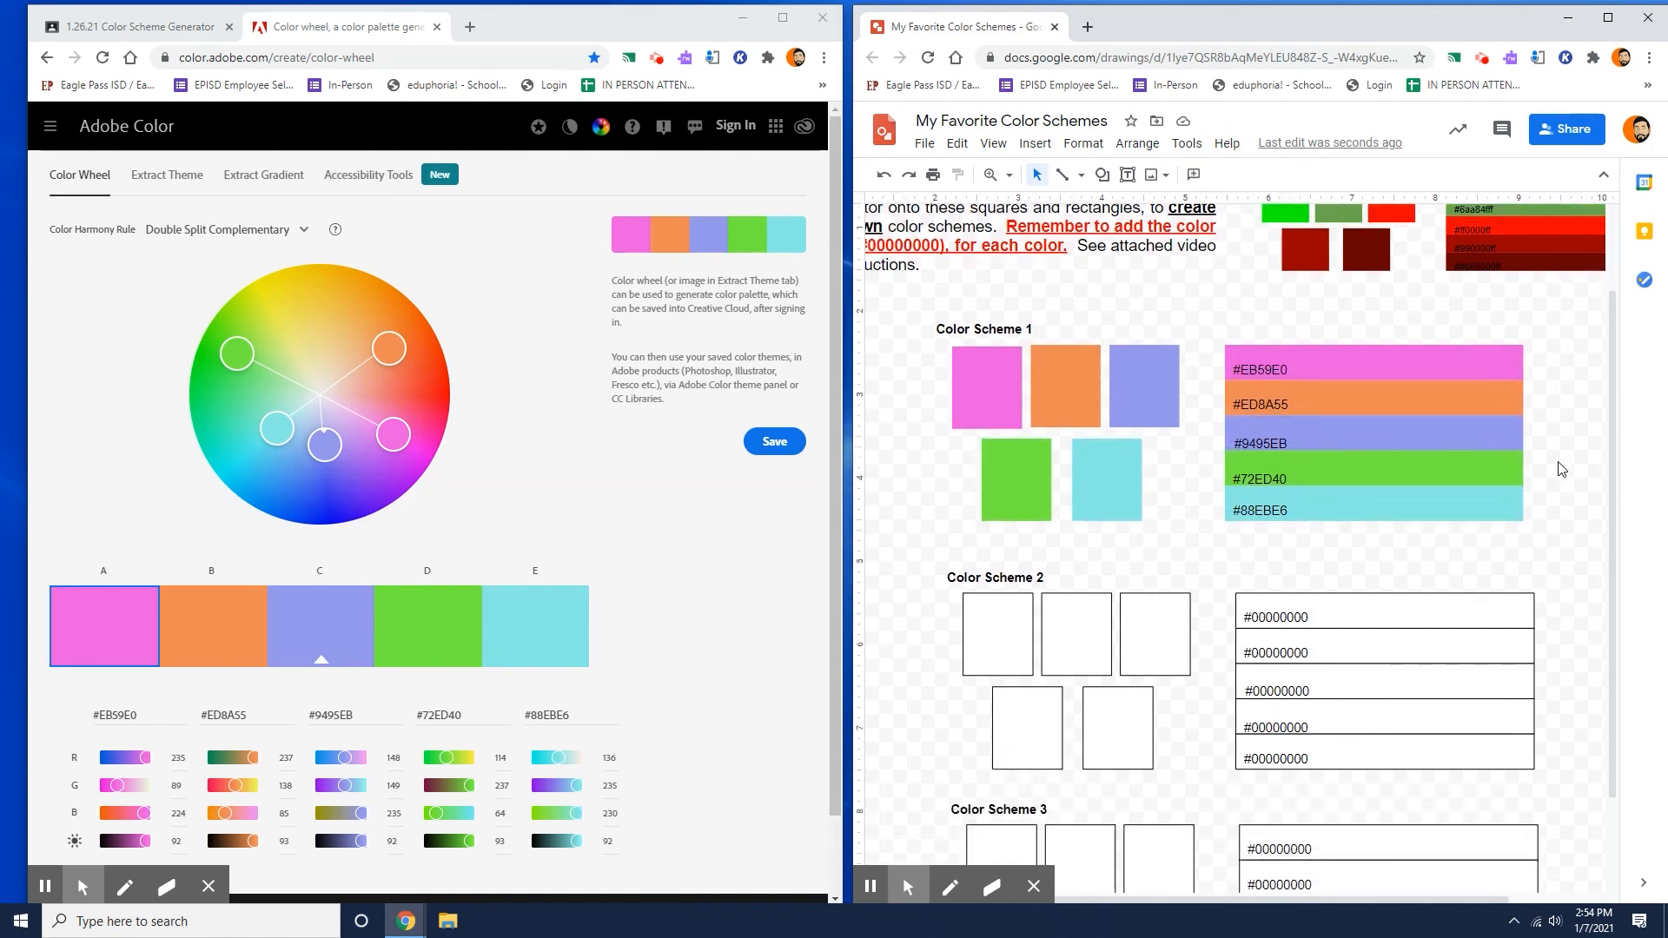
click(1056, 454)
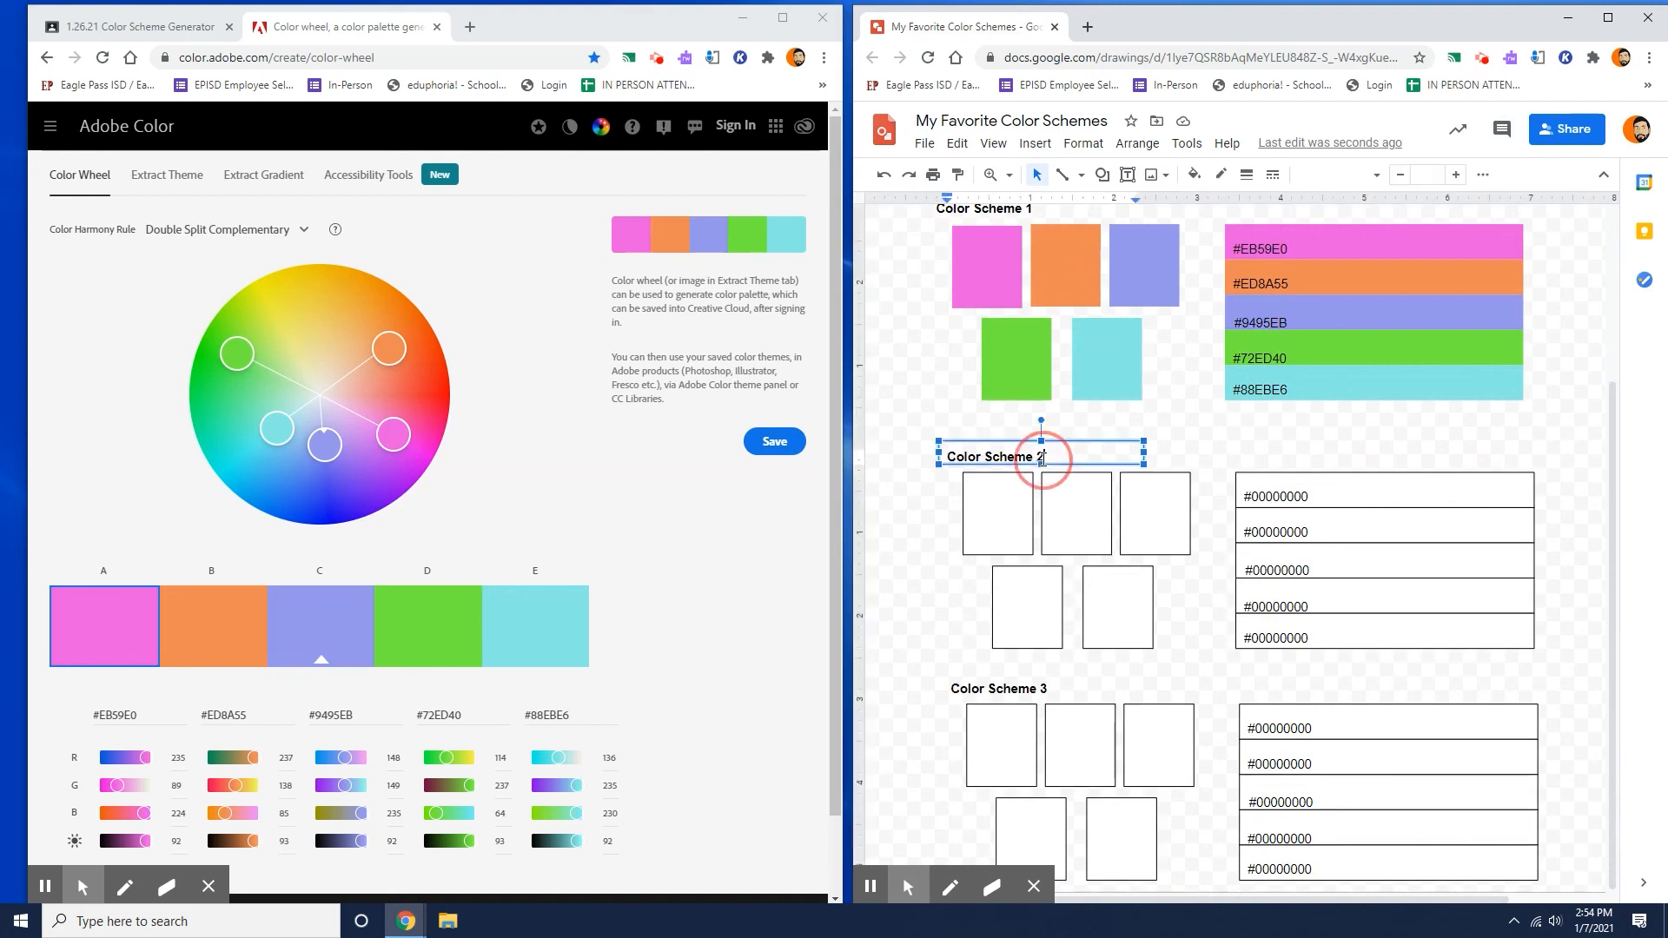
click(1045, 693)
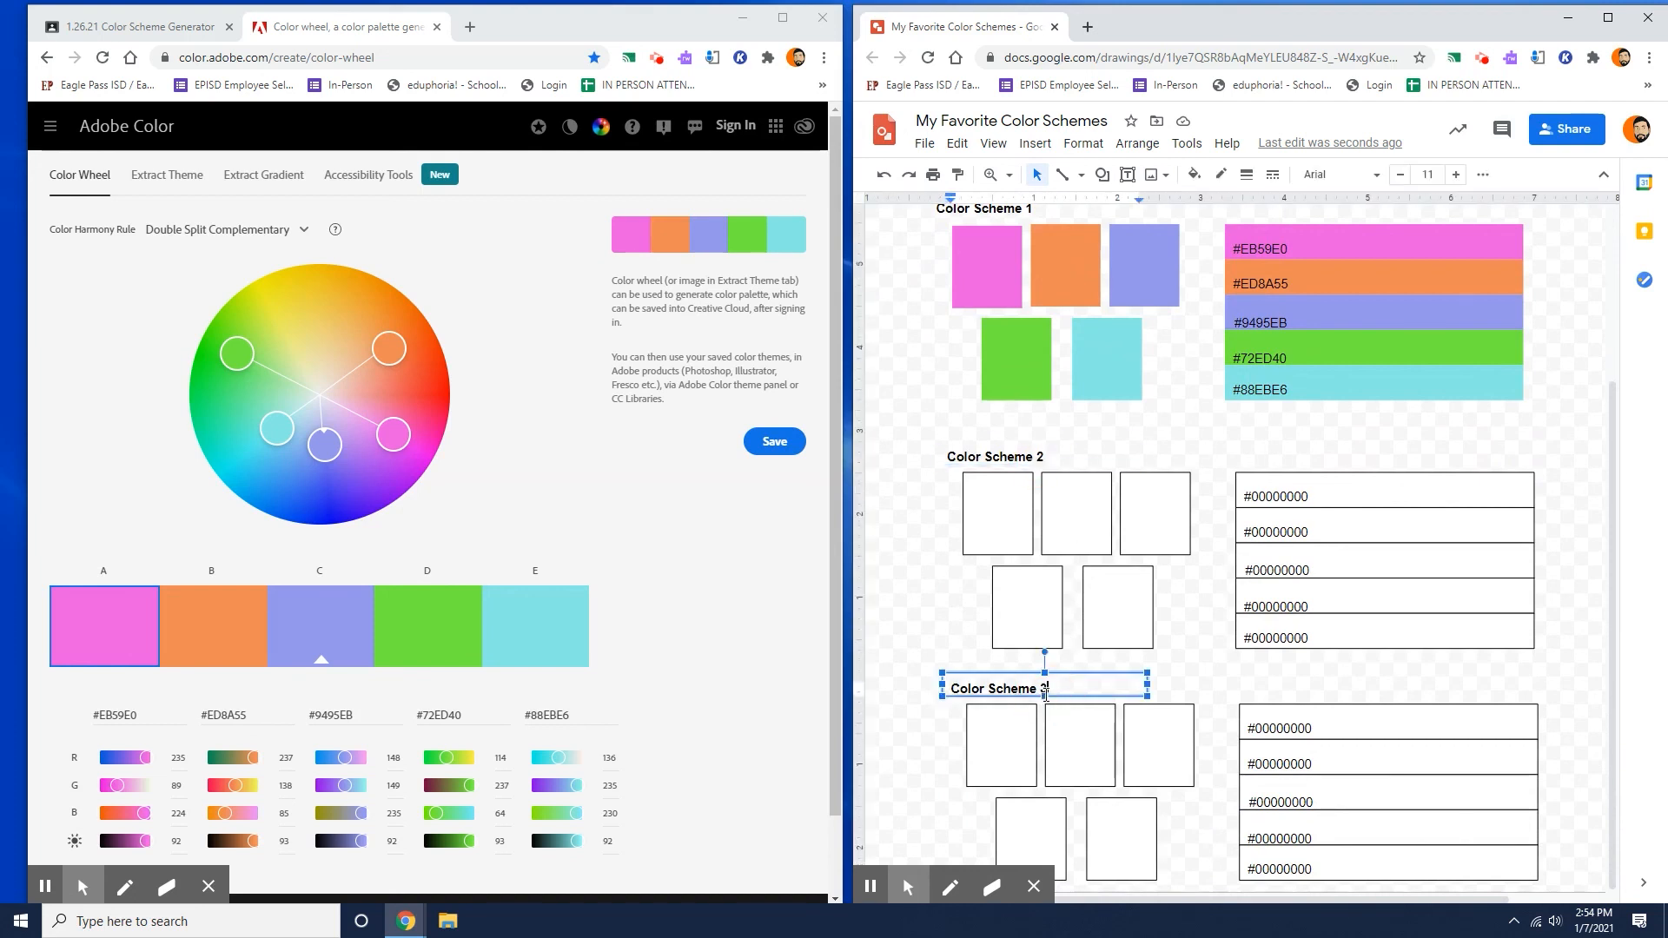
click(1555, 603)
scroll(1555, 604, up, 2)
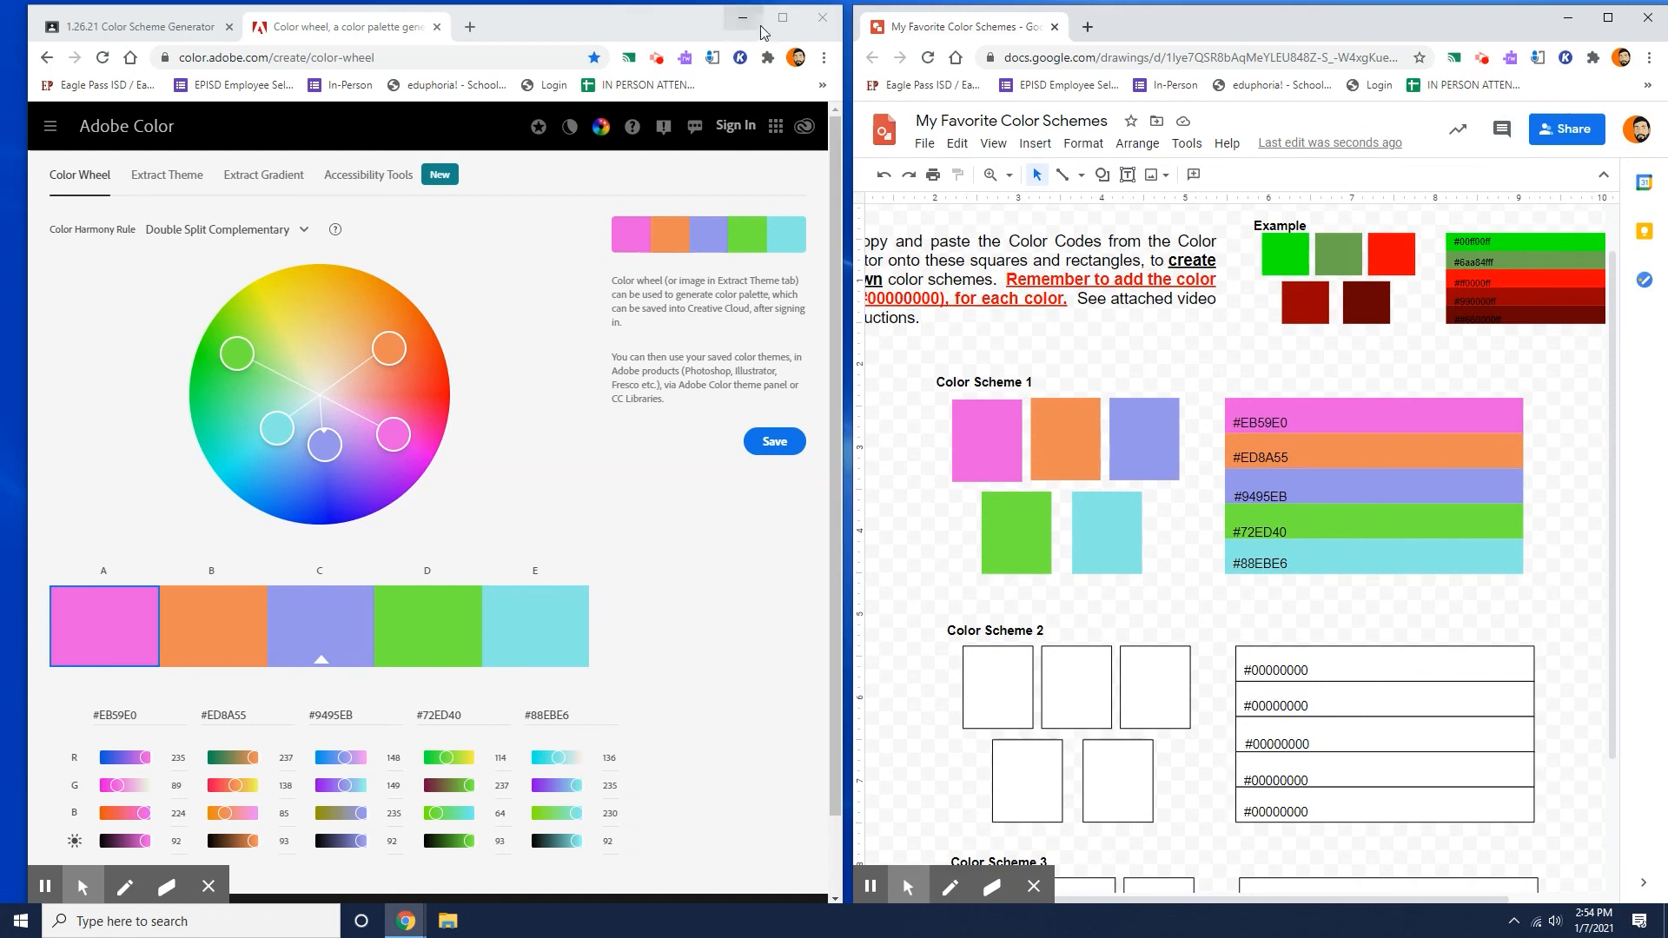
Maximize the Adobe Color window and preview the Analogous, Monochromatic, Triad and Complementary harmony rules on the color wheel.
click(784, 18)
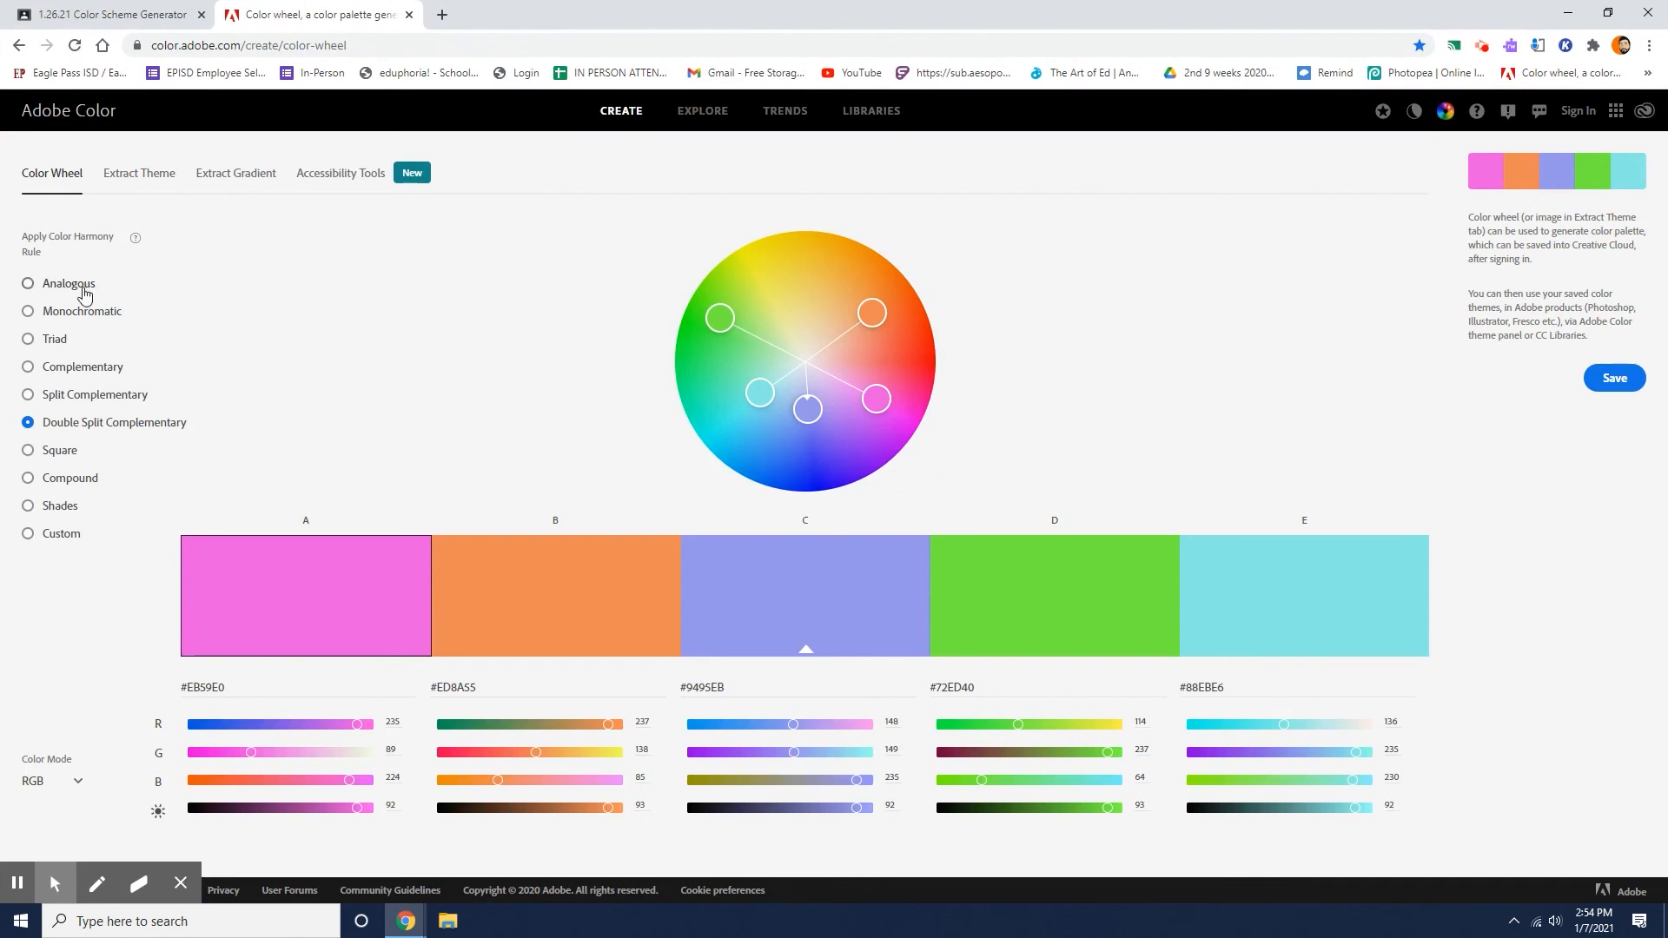
click(84, 295)
click(94, 314)
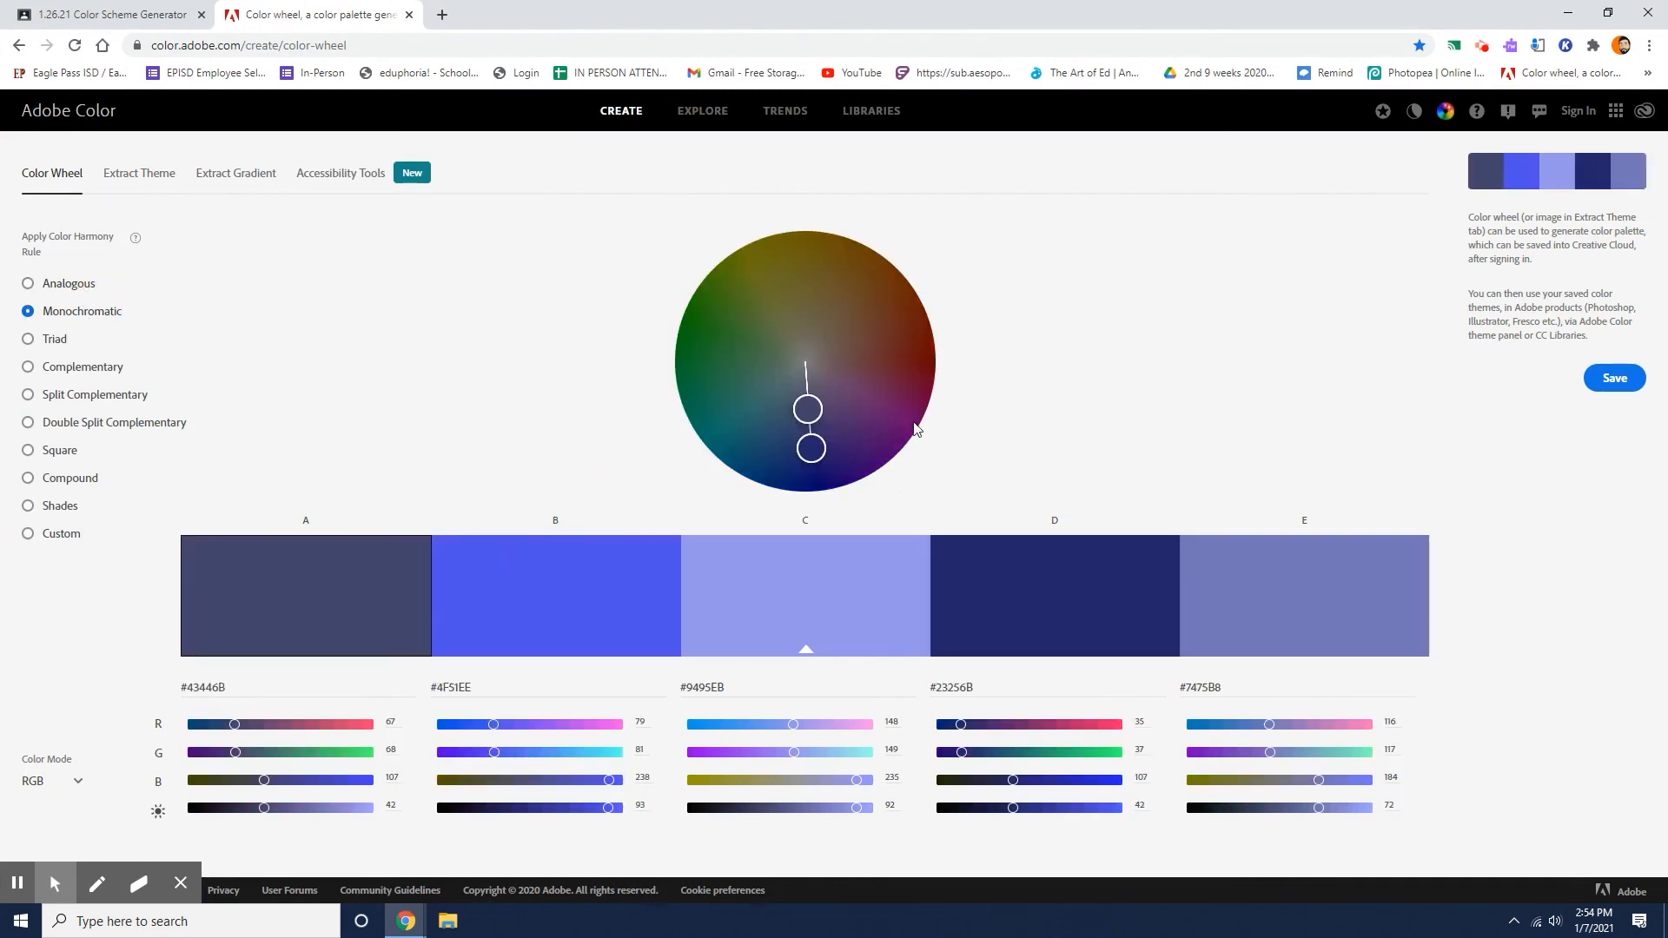
click(53, 342)
click(69, 369)
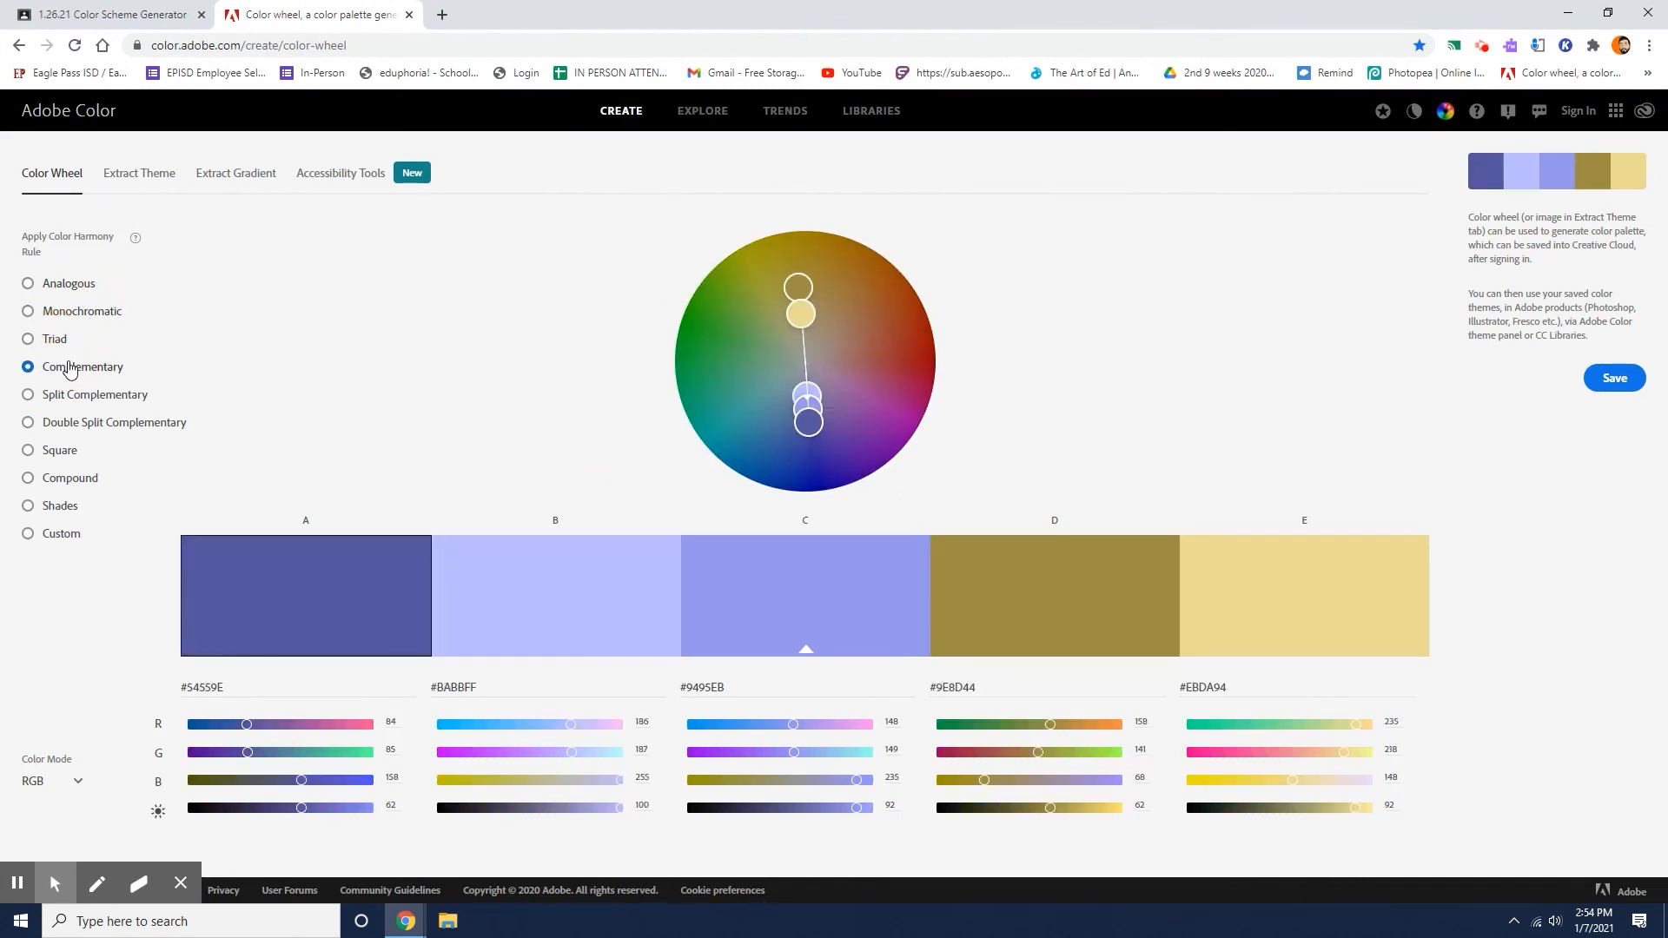
Apply the Split Complementary rule and move the wheel handles outward to make swatch E about #0EEB11 and swatch B about #EB7656.
click(117, 398)
drag(772, 306, 684, 338)
drag(860, 362, 893, 335)
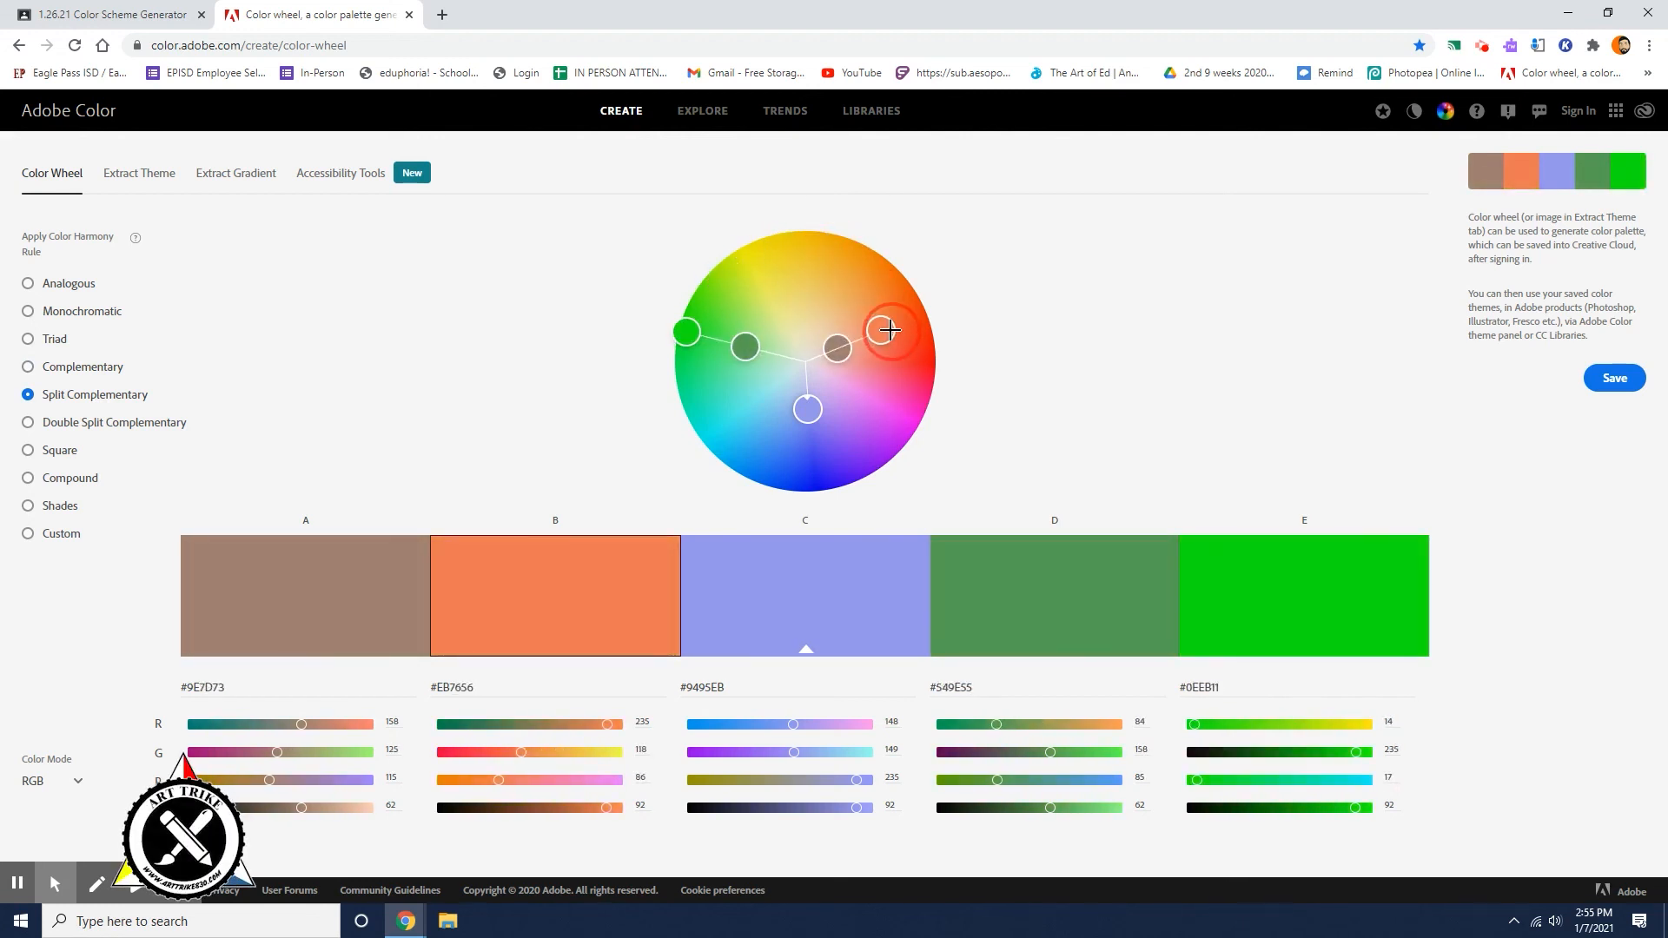